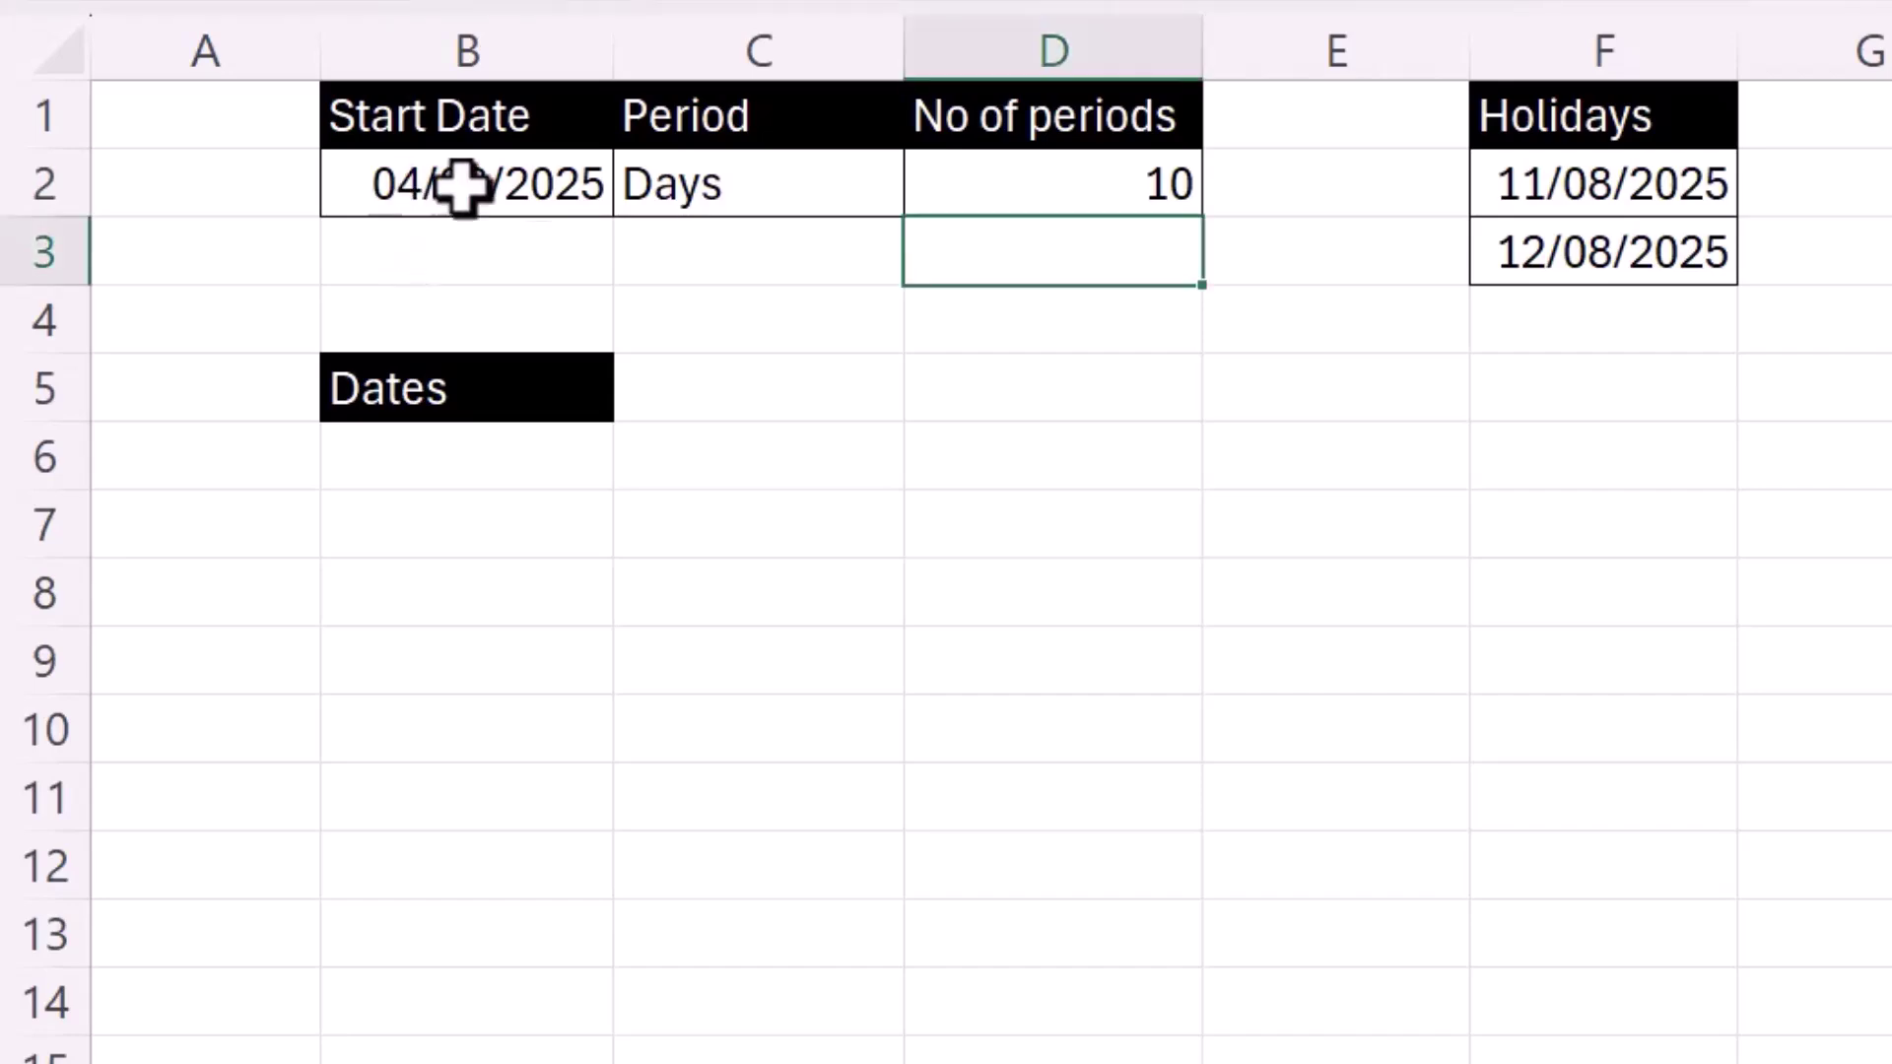
# Step: Look through the period choices offered in C2 and check the number of periods in D2
pyautogui.click(711, 182)
pyautogui.click(926, 195)
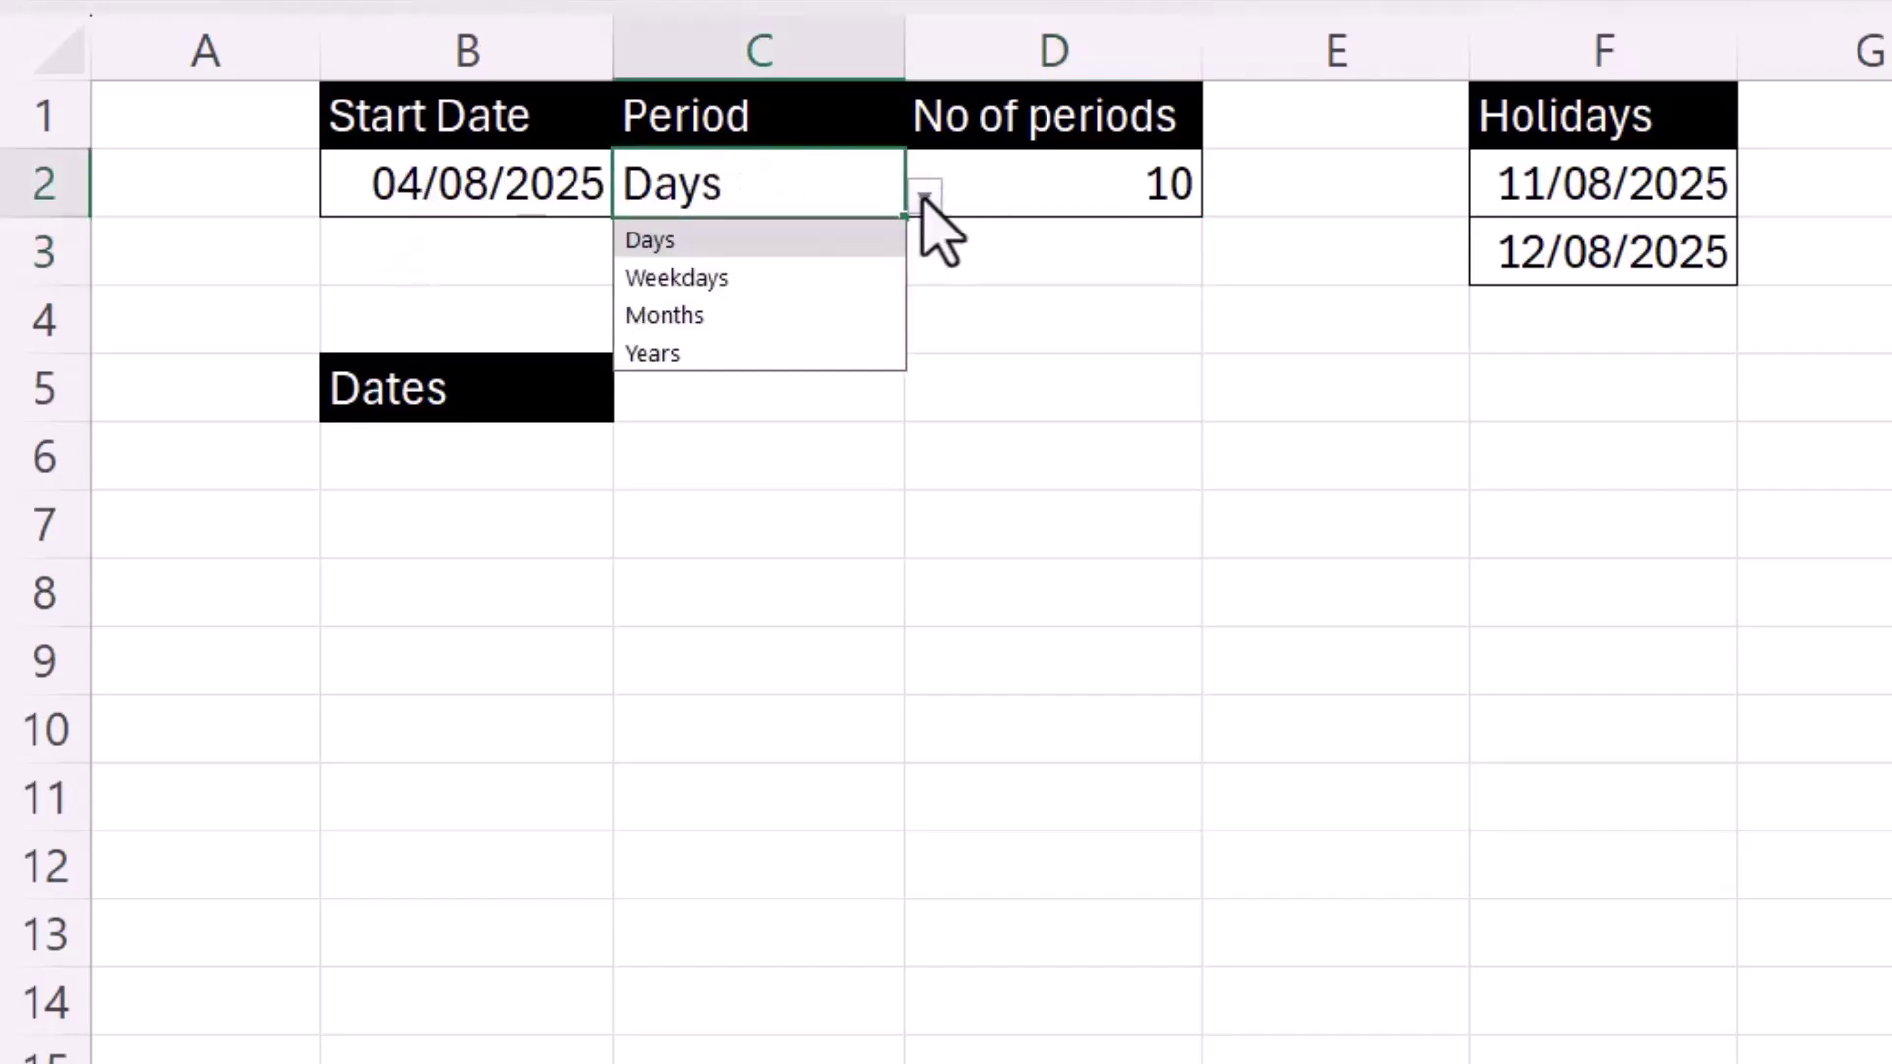
pyautogui.click(1093, 180)
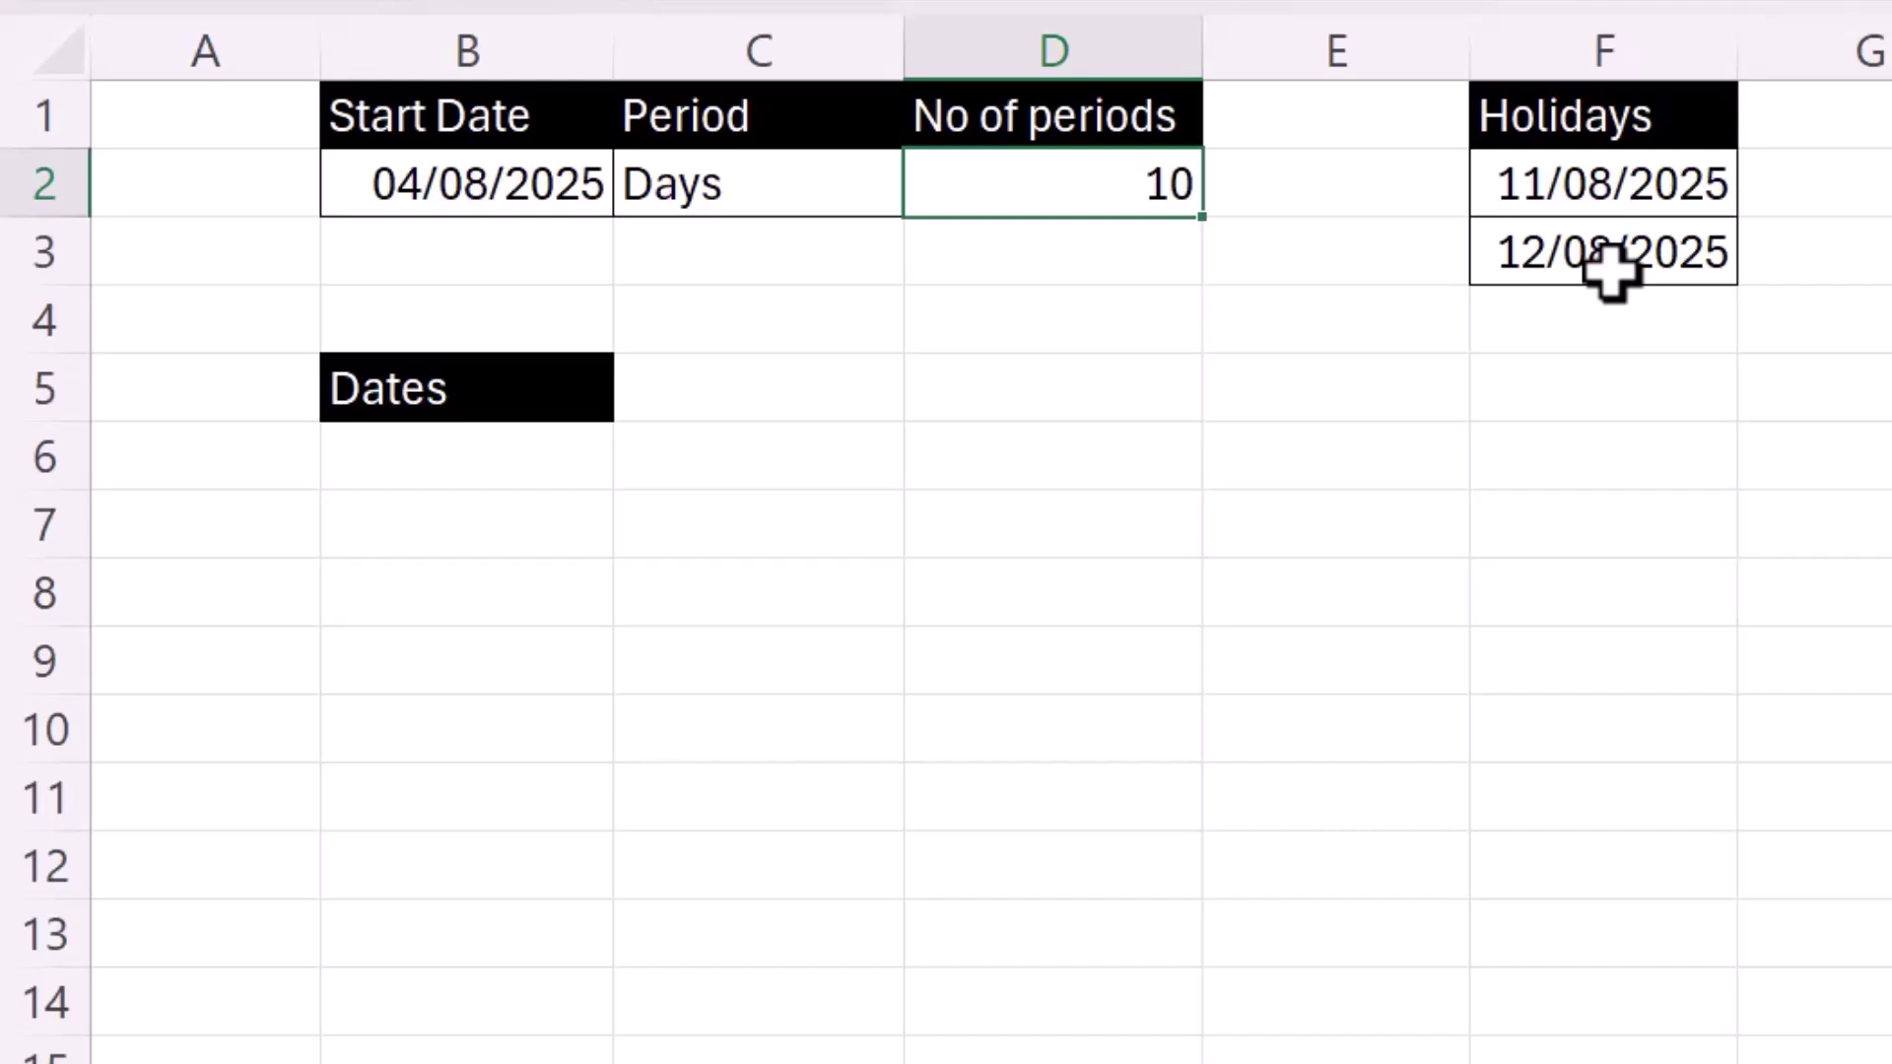
# Step: Enter =FILLDATES(B2,C2,D2,F2:F3) in B6 under Dates to generate the date list from the inputs and holidays
pyautogui.click(424, 462)
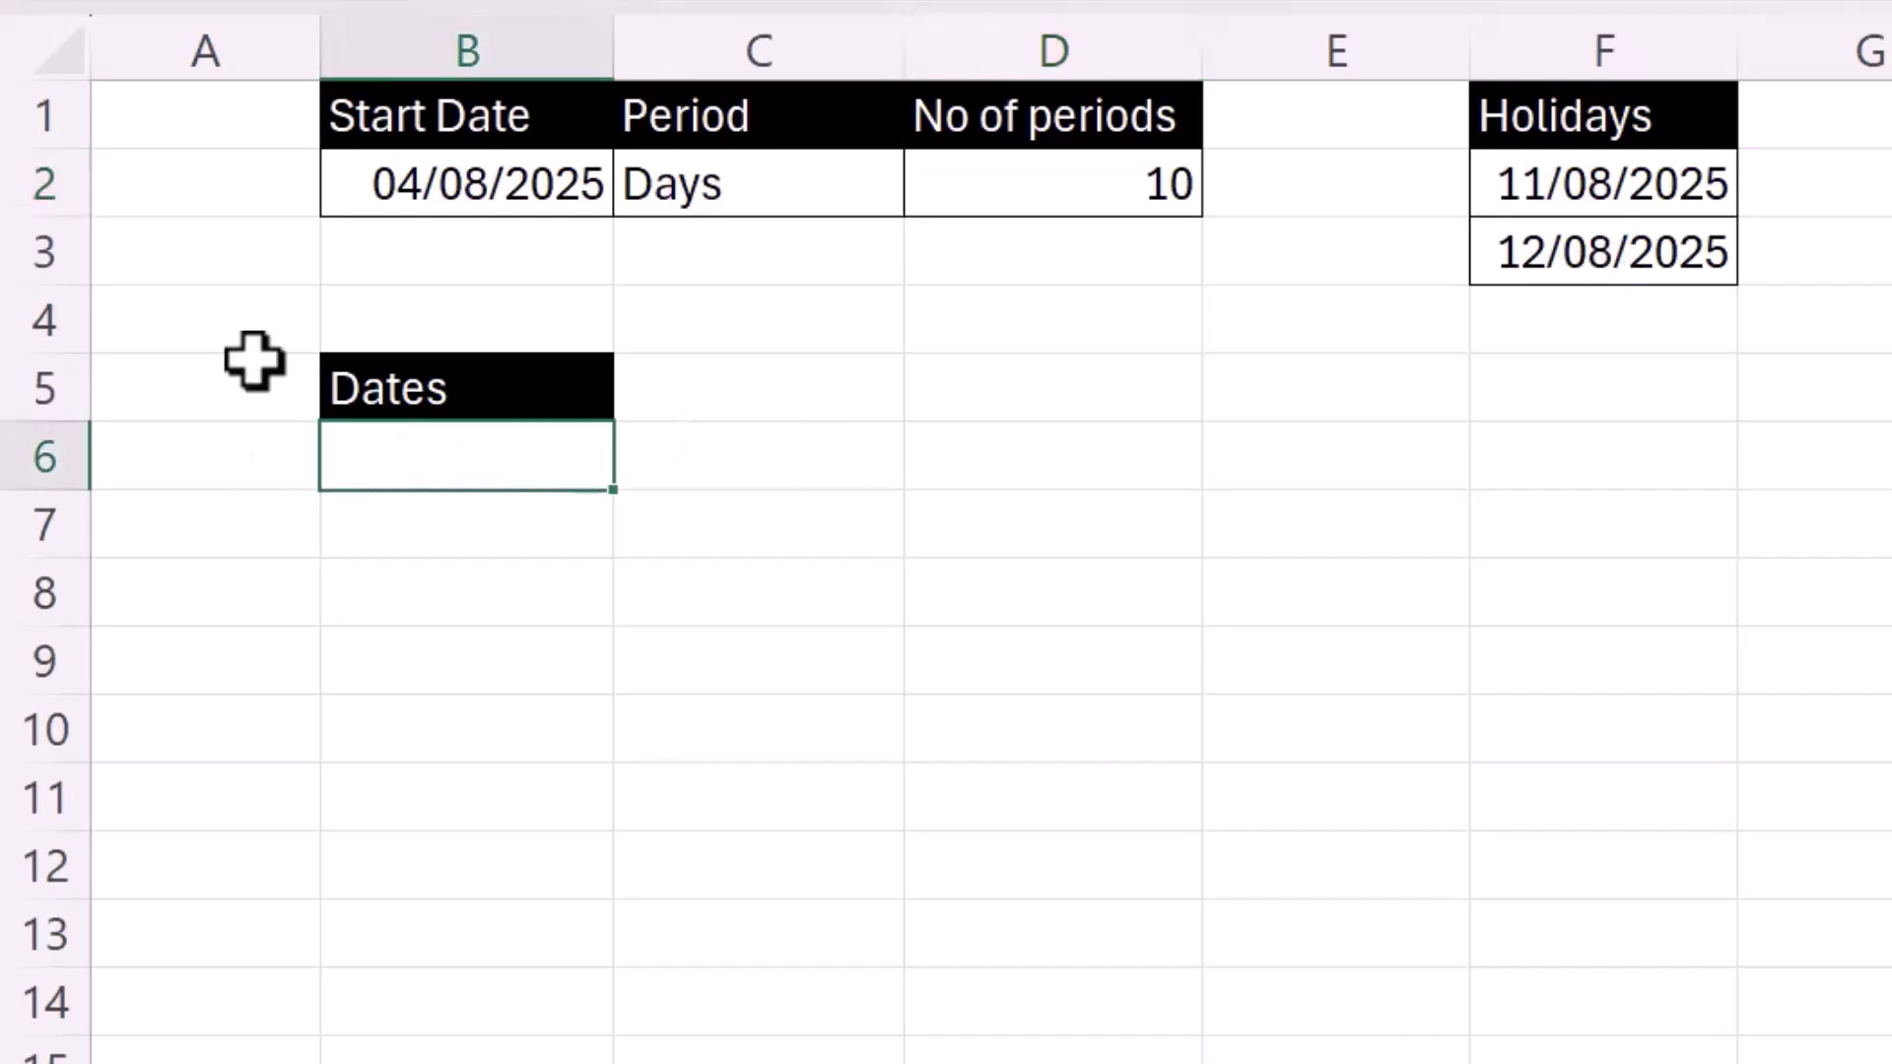
pyautogui.write('=f')
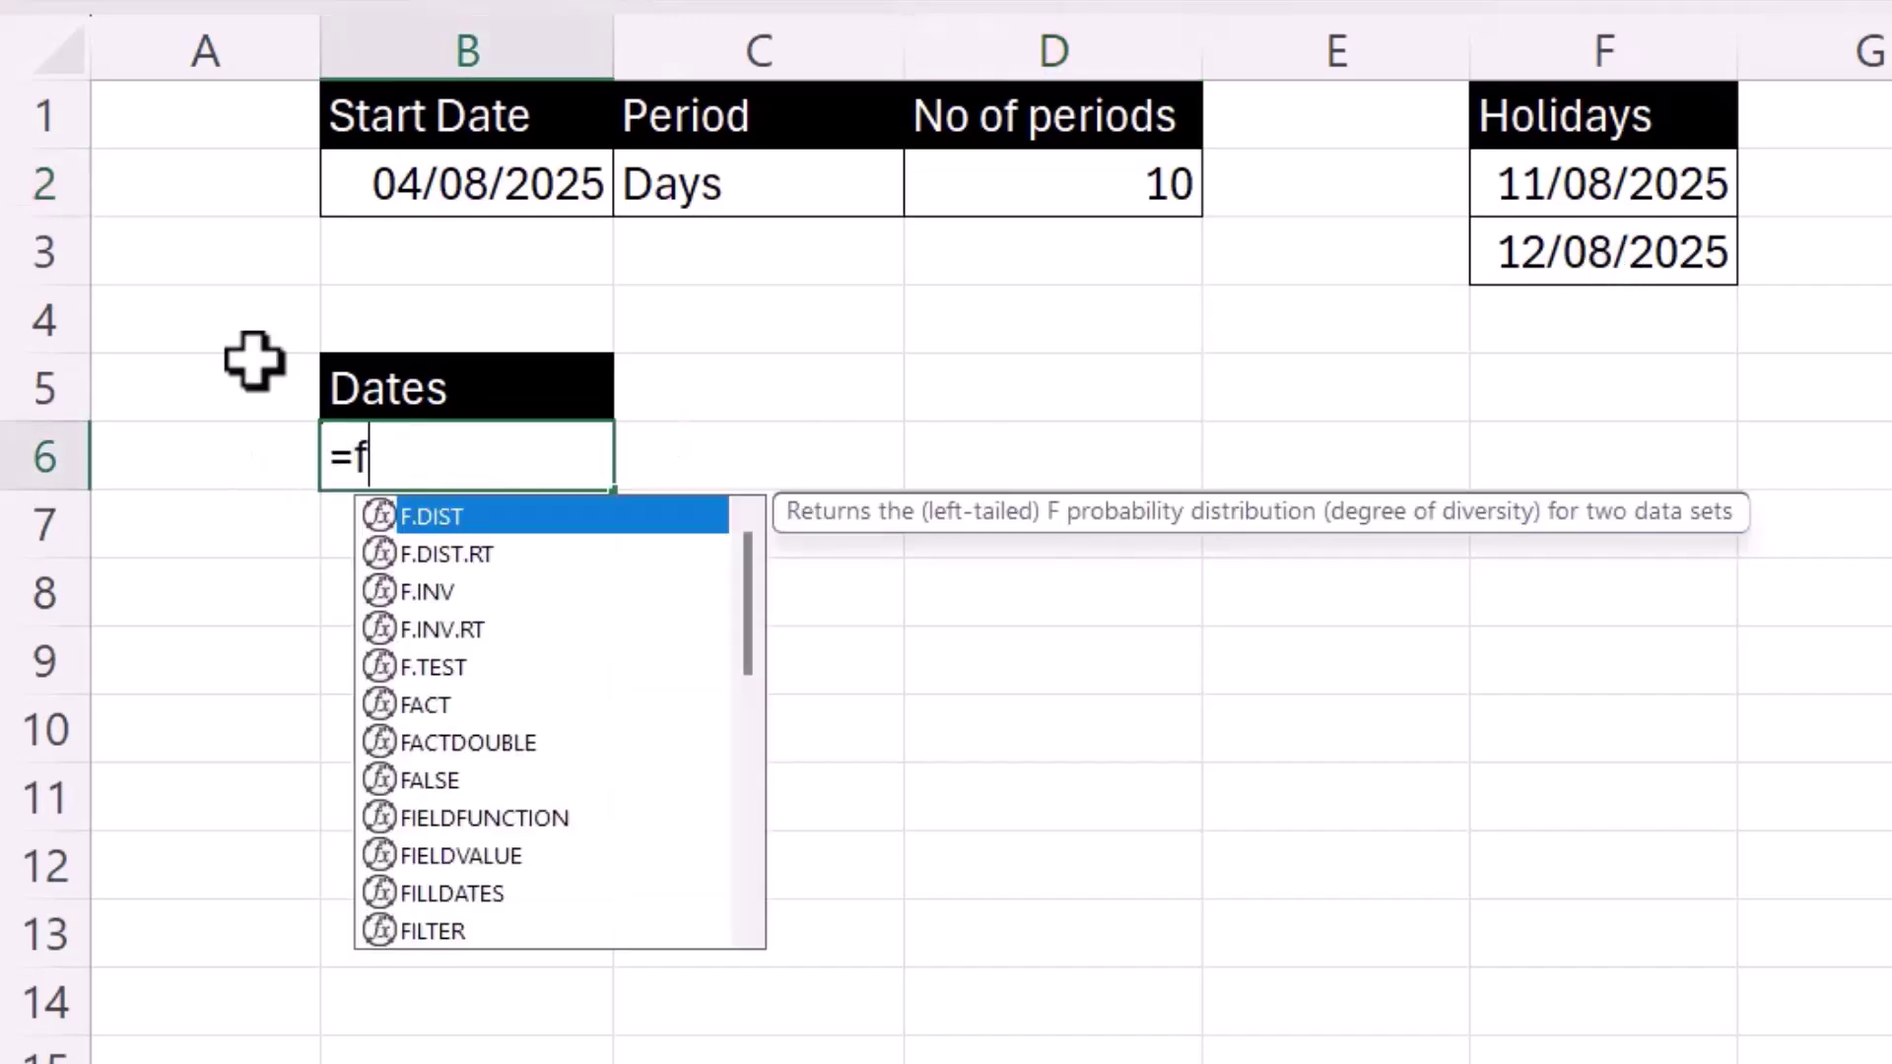
pyautogui.write('i')
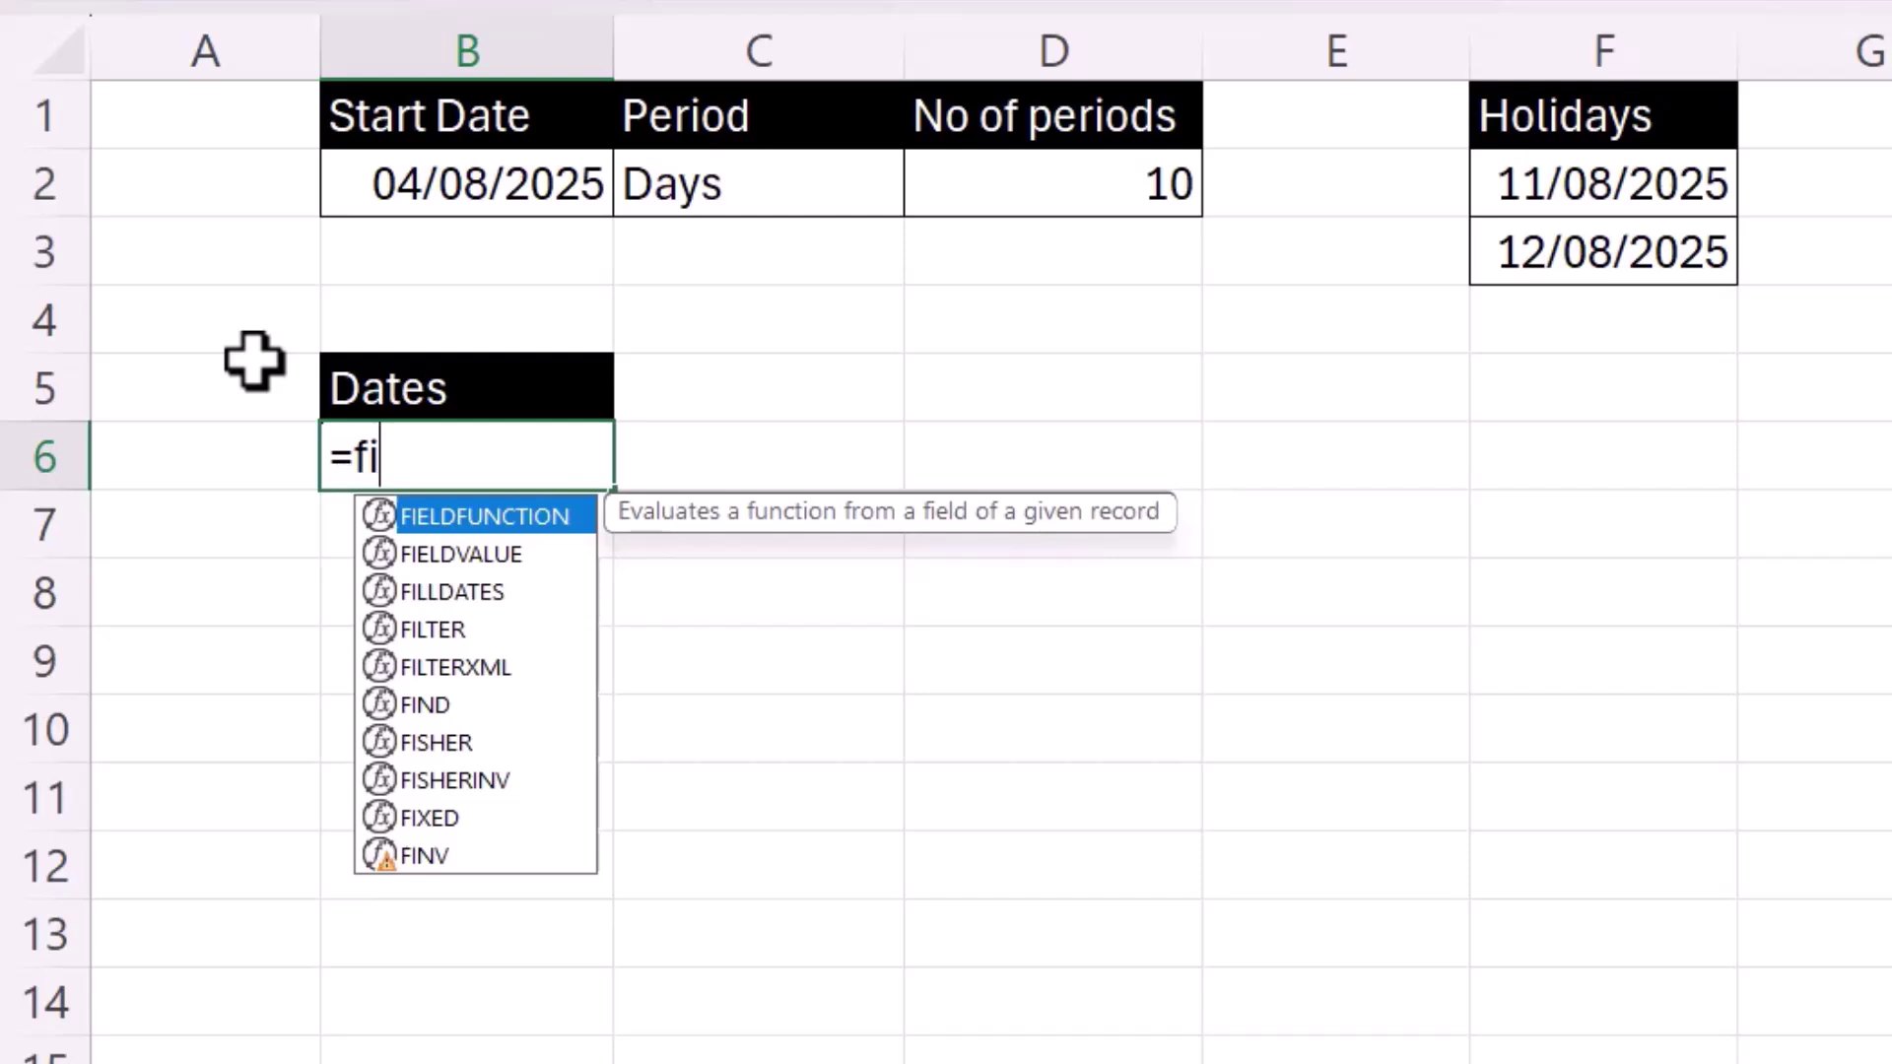
pyautogui.doubleClick(493, 591)
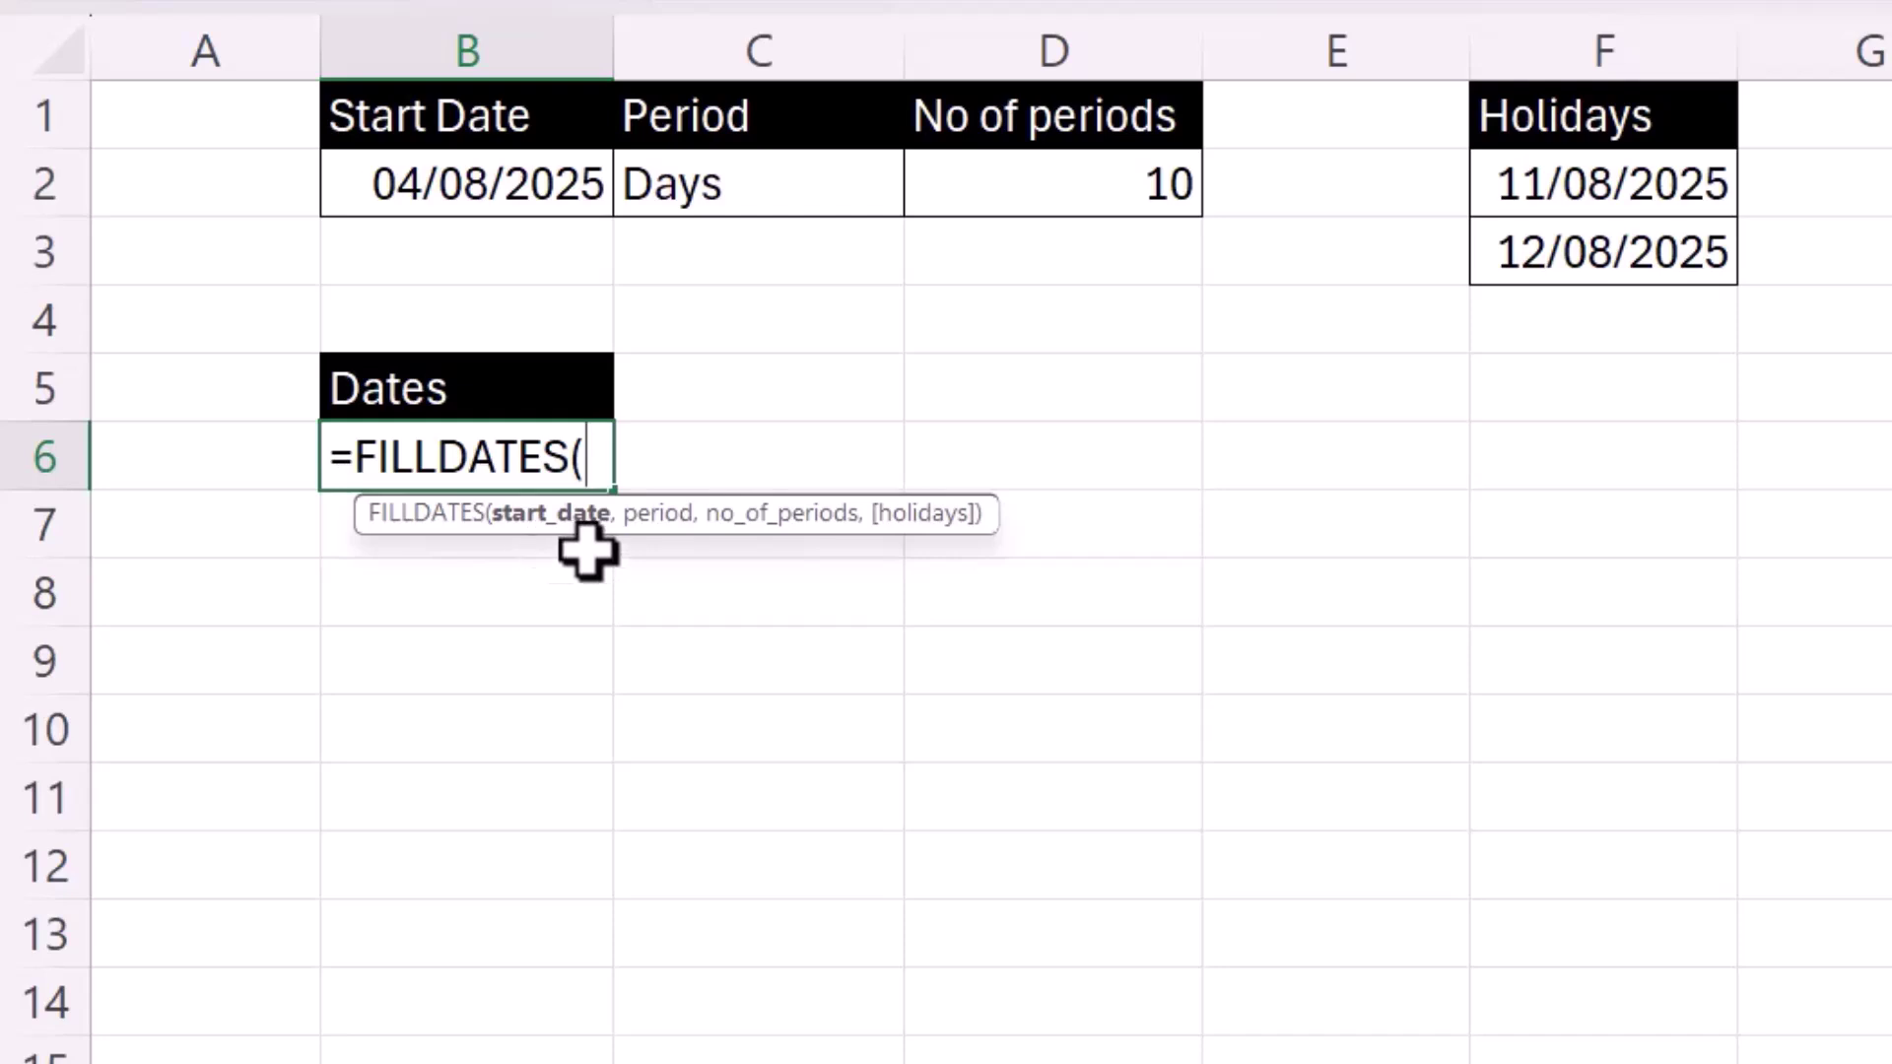
pyautogui.click(482, 184)
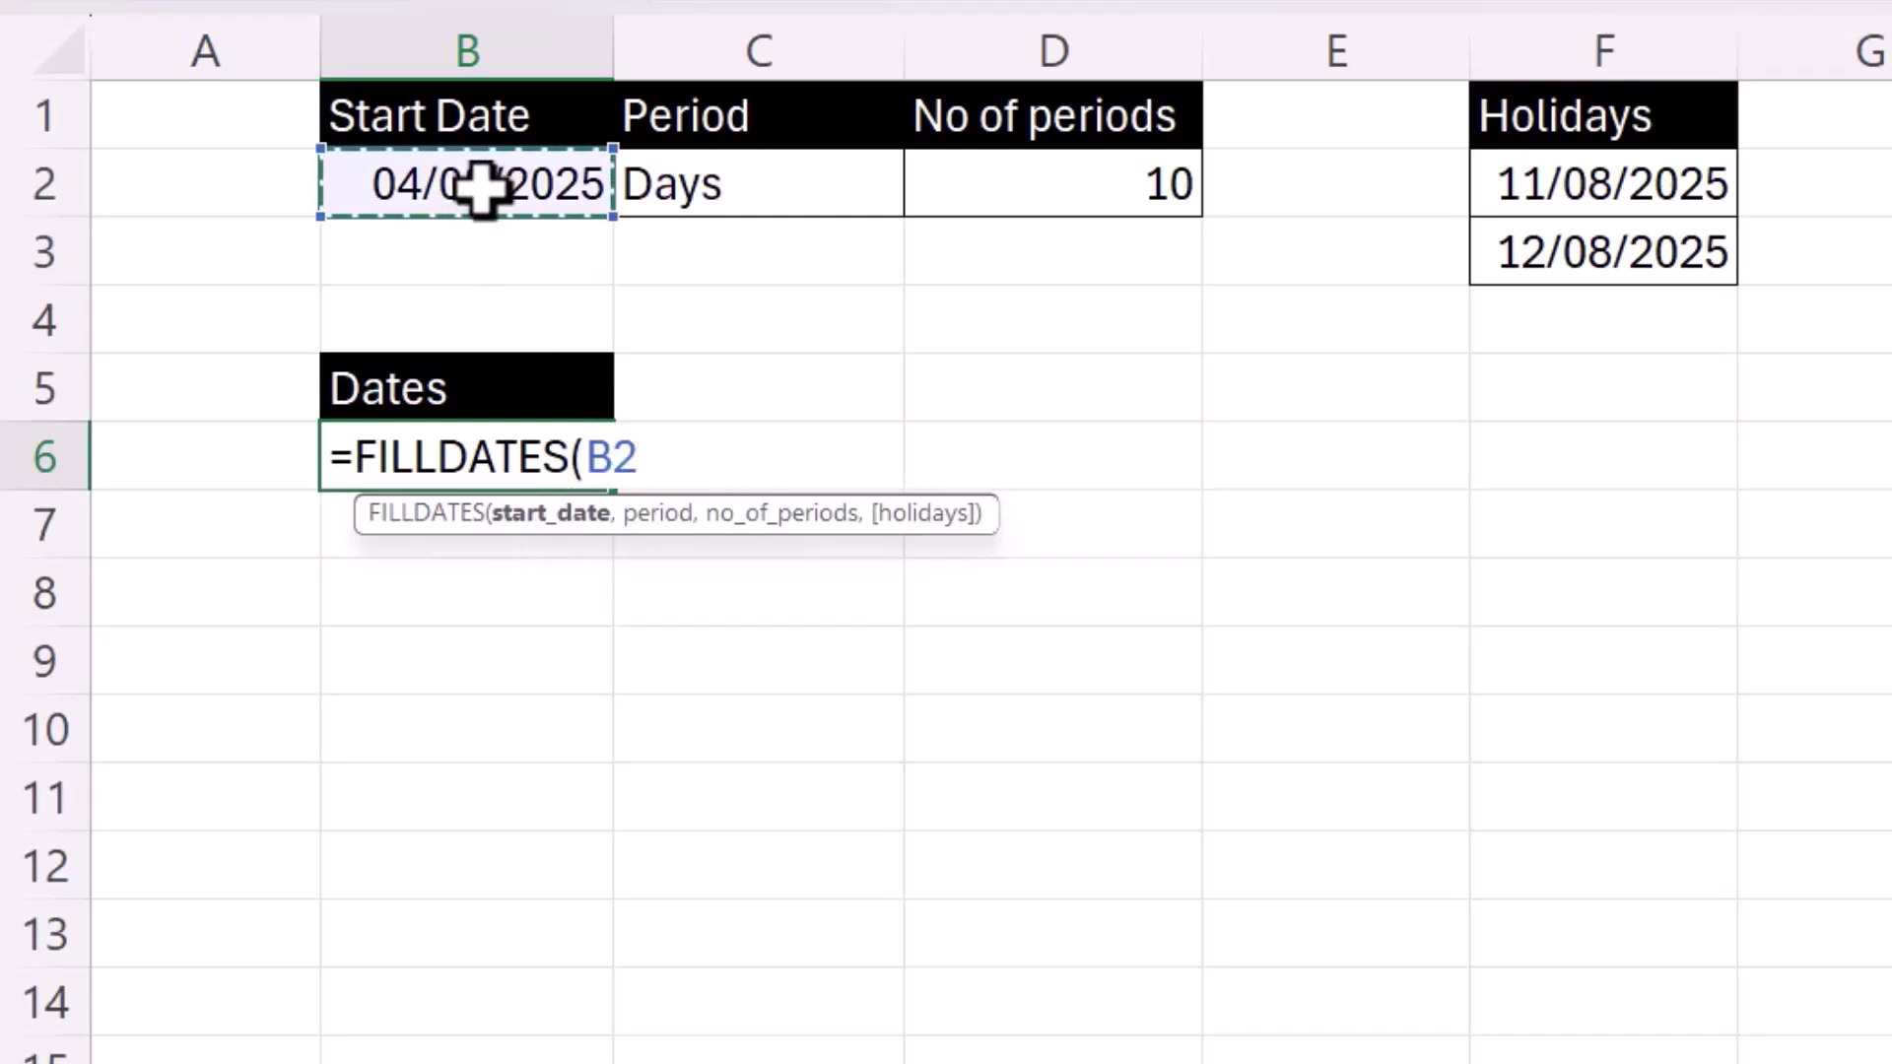
pyautogui.write(',')
pyautogui.click(743, 187)
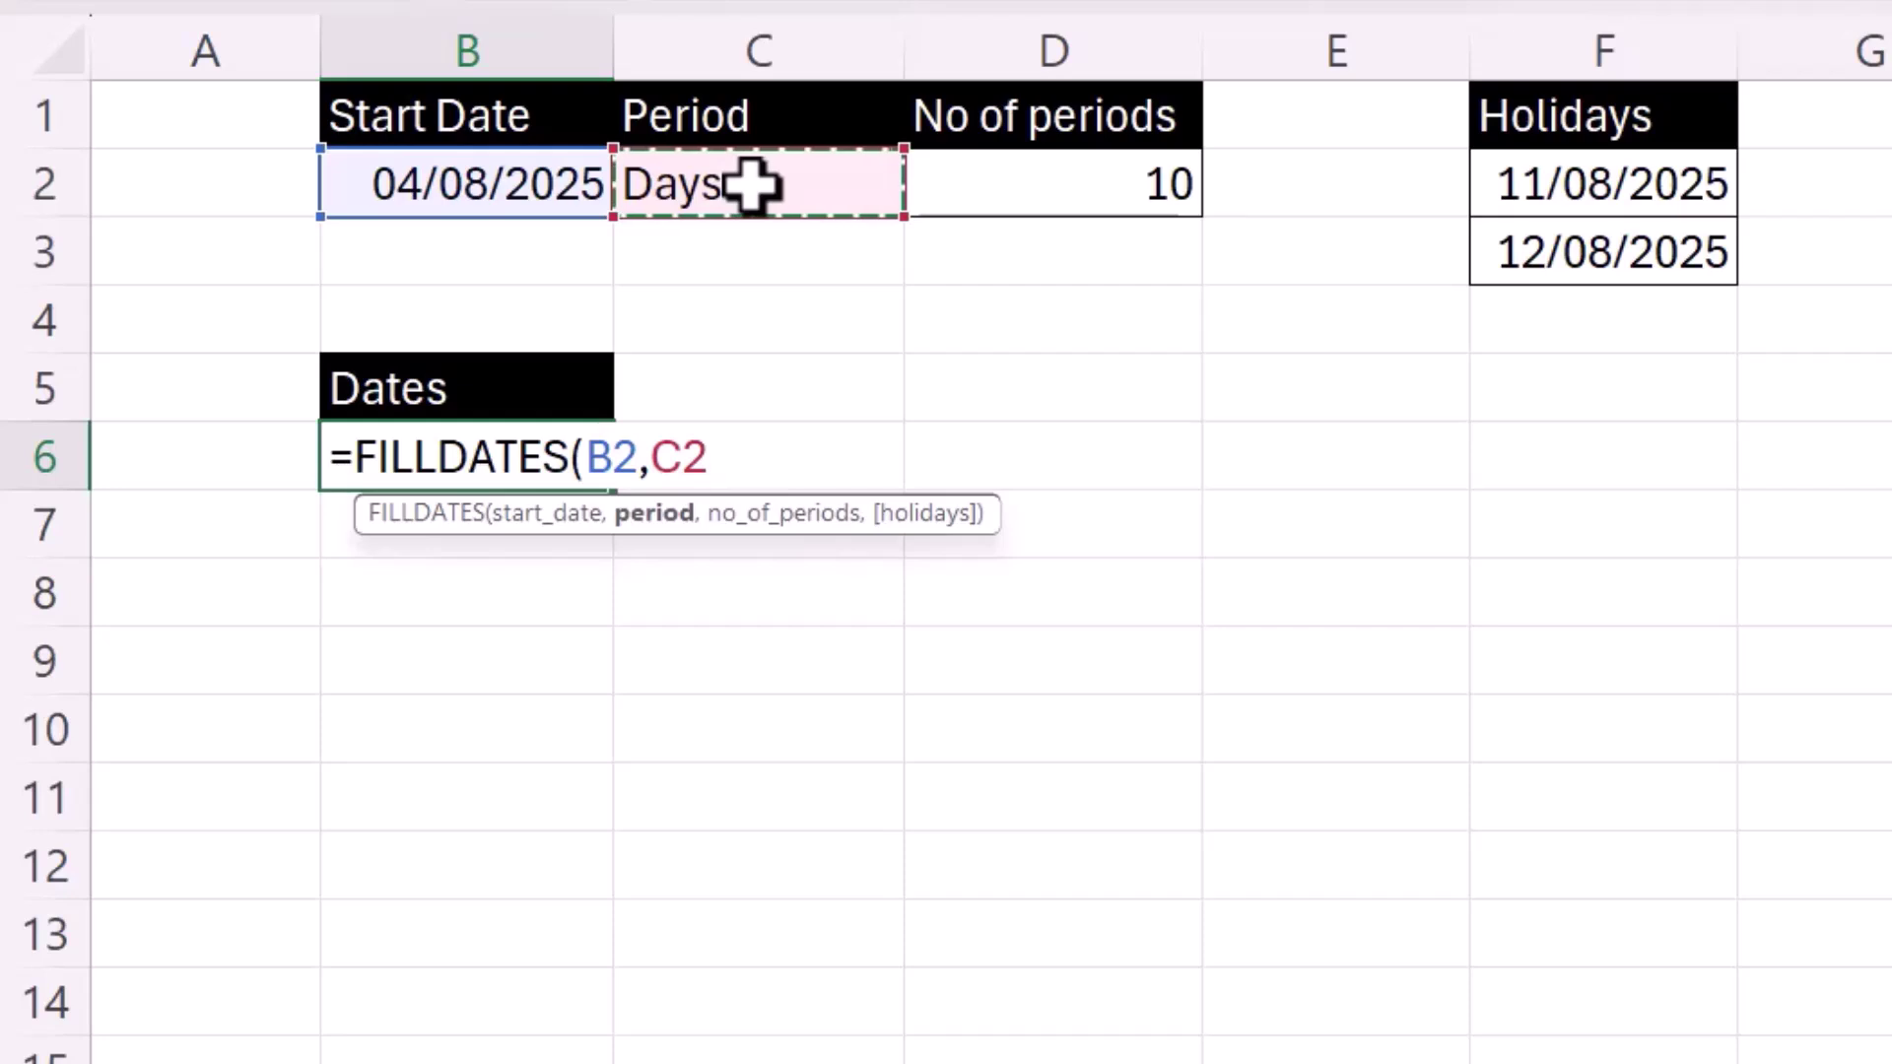
pyautogui.write(',')
pyautogui.click(1109, 182)
pyautogui.write(',')
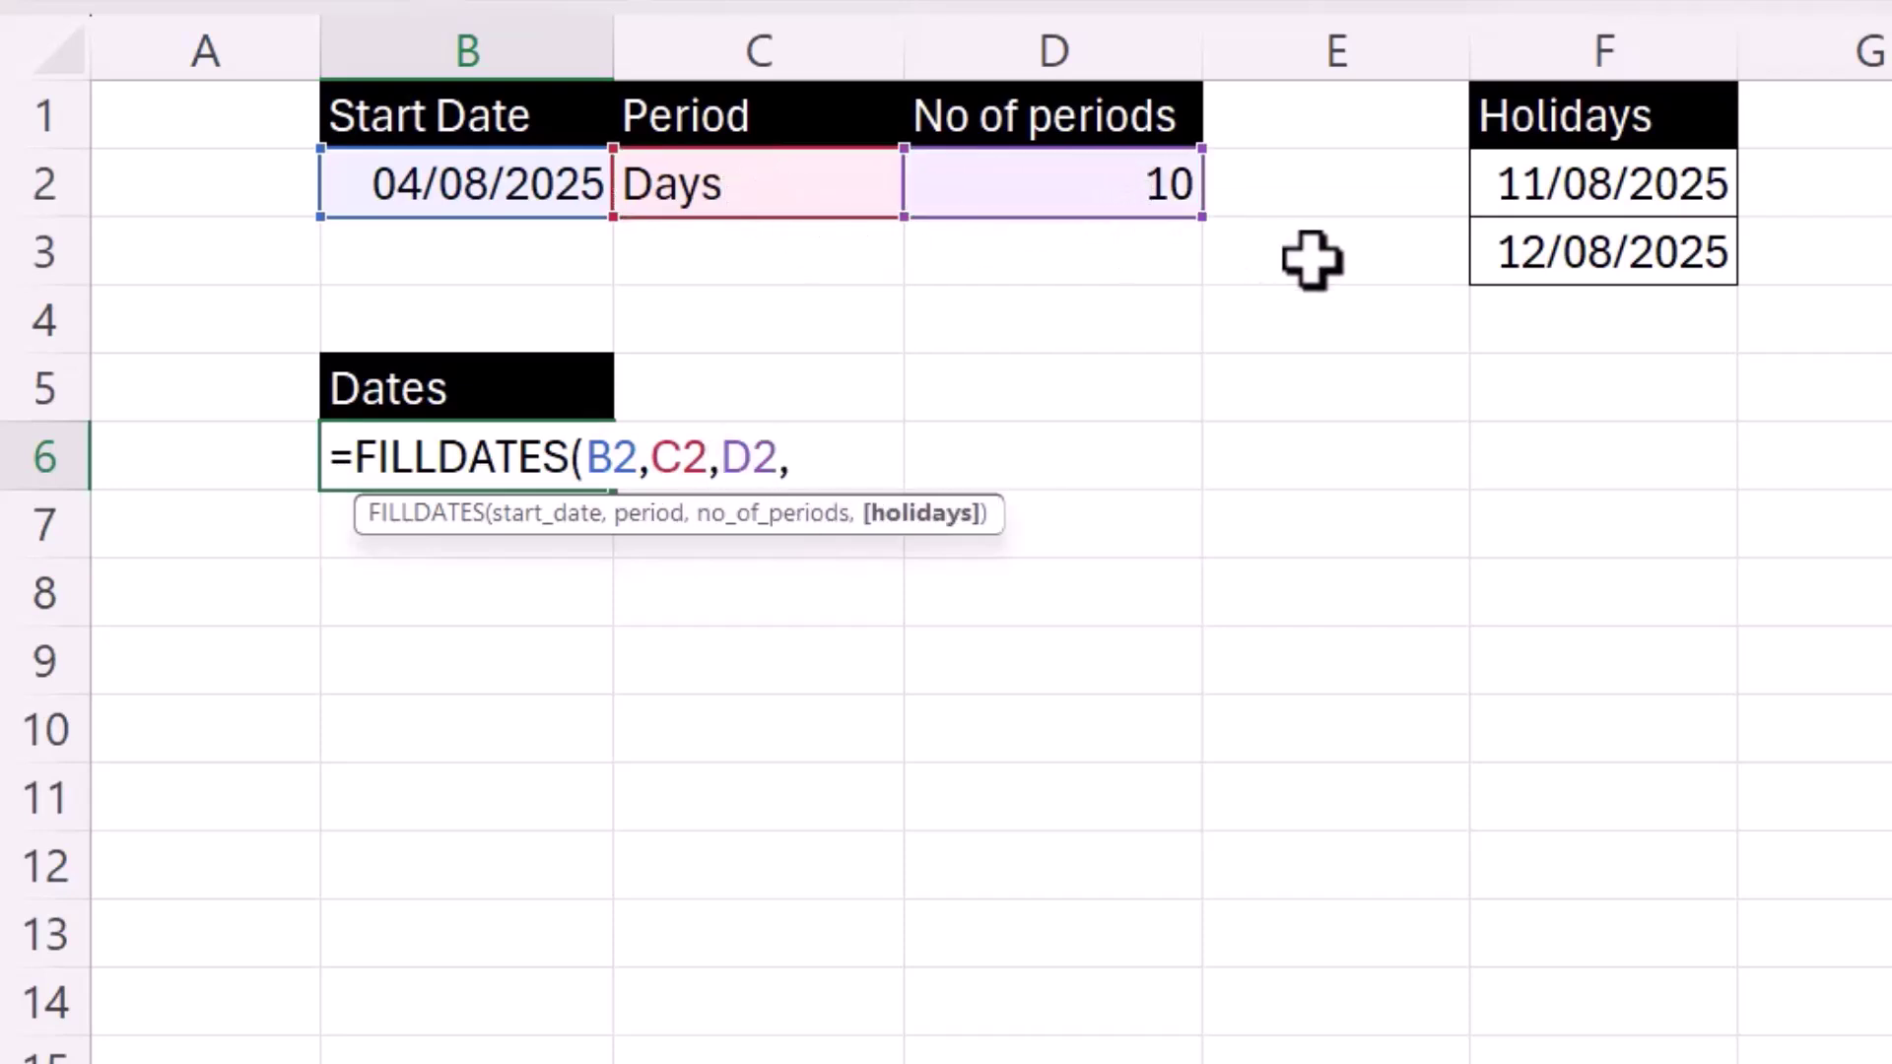
pyautogui.moveTo(1606, 179); pyautogui.dragTo(1605, 253)
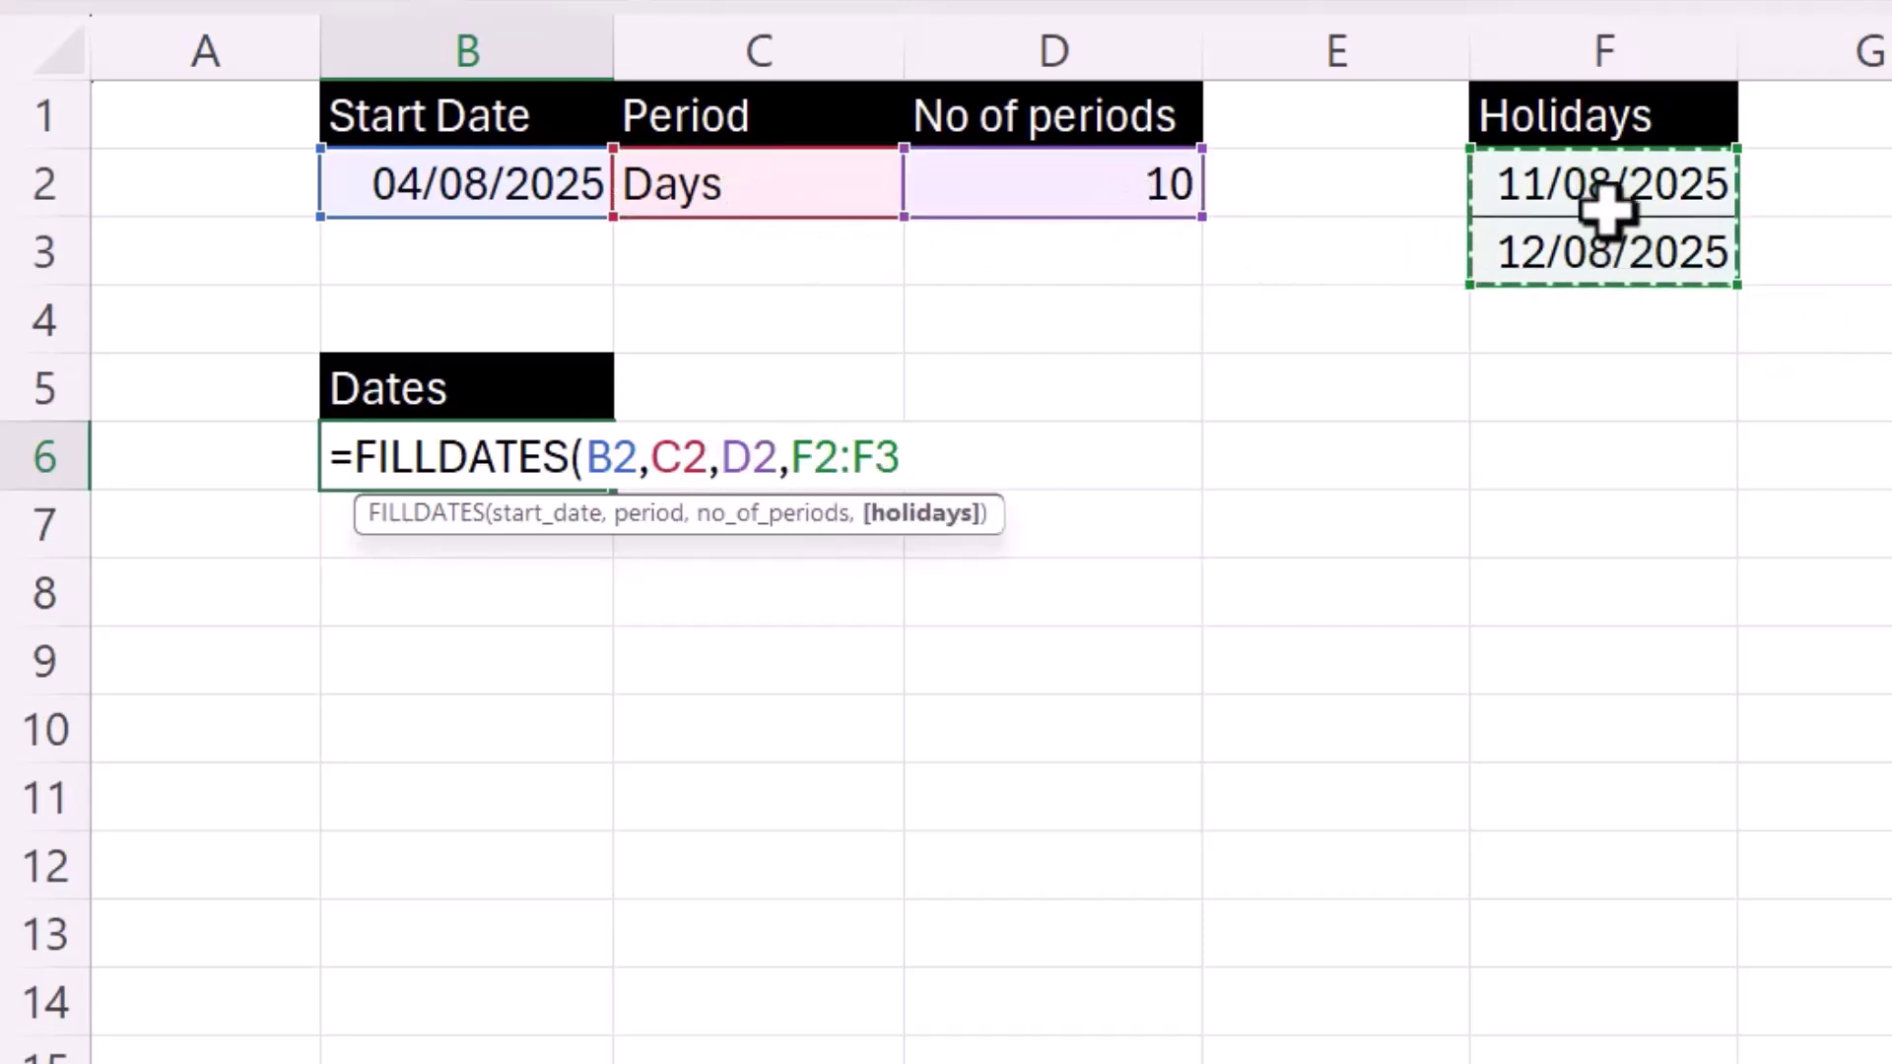
pyautogui.write(')')
pyautogui.press('Return')
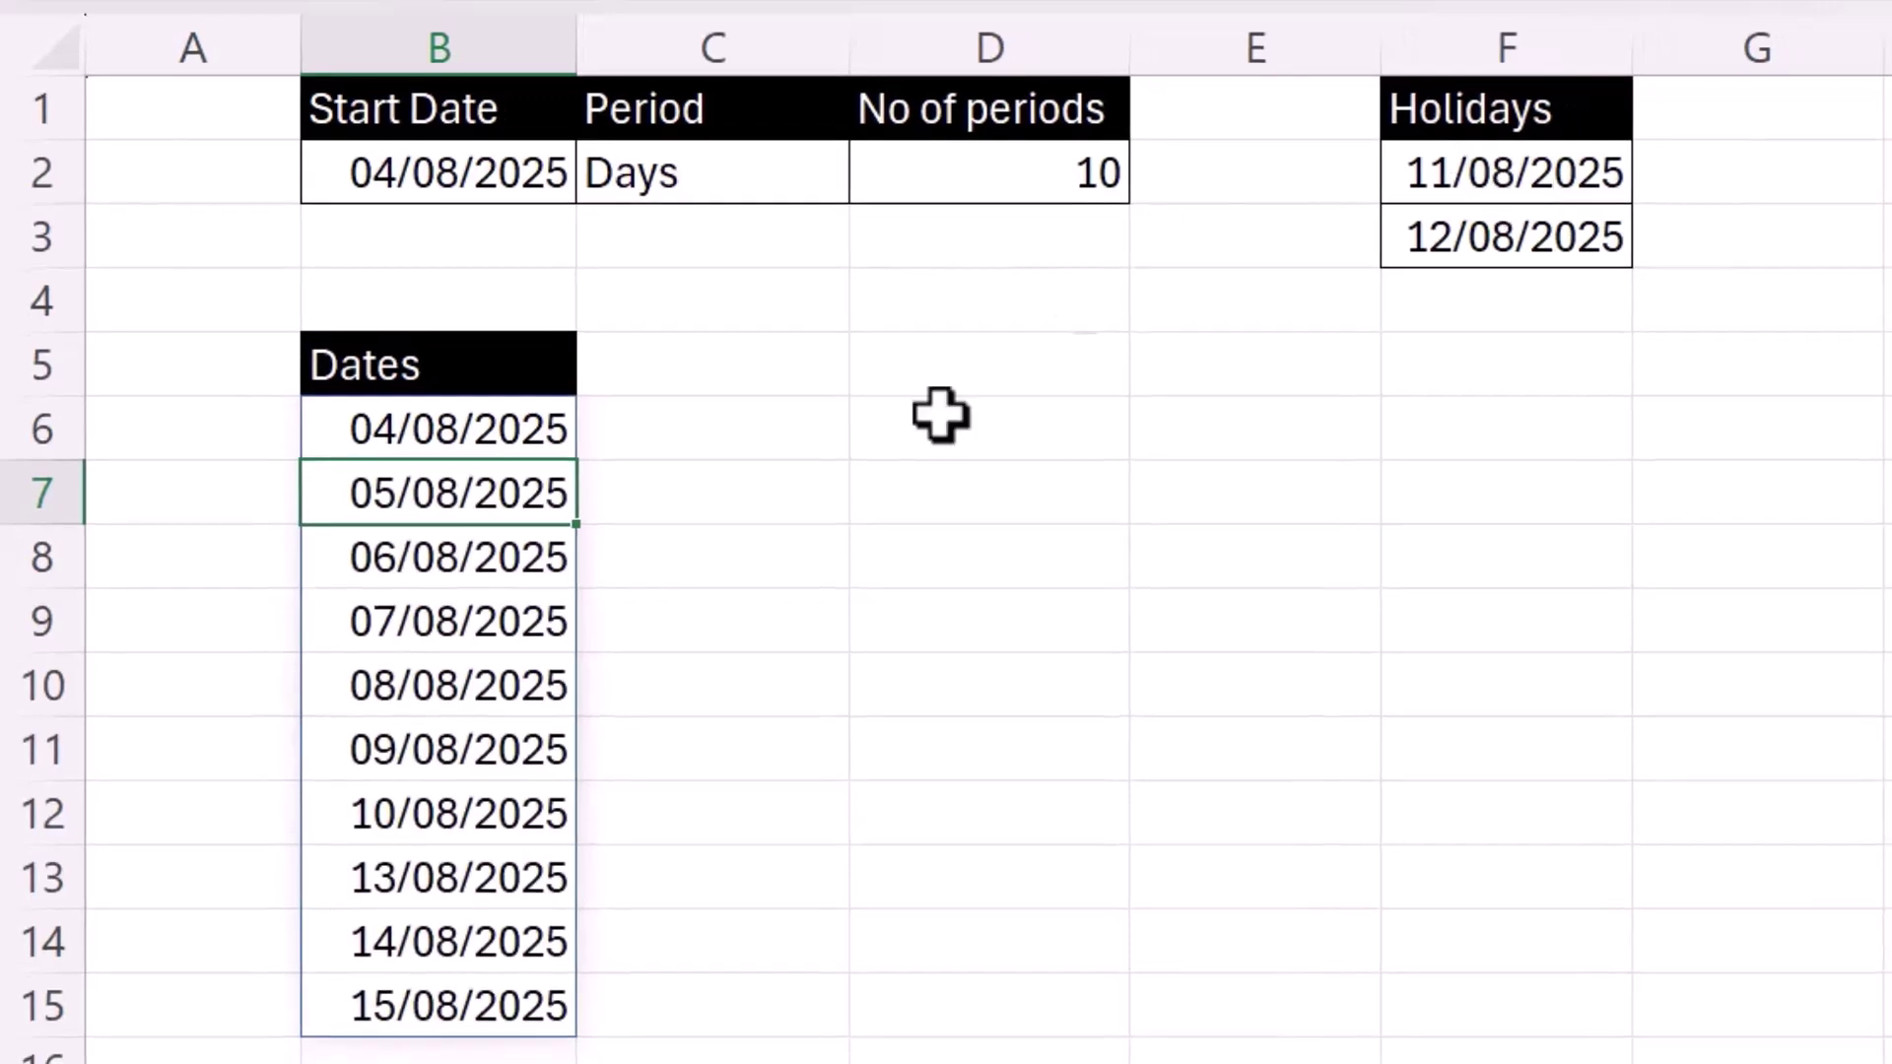
# Step: Test the date list by switching the period in C2 to Weekdays, Months and finally Years
pyautogui.click(727, 186)
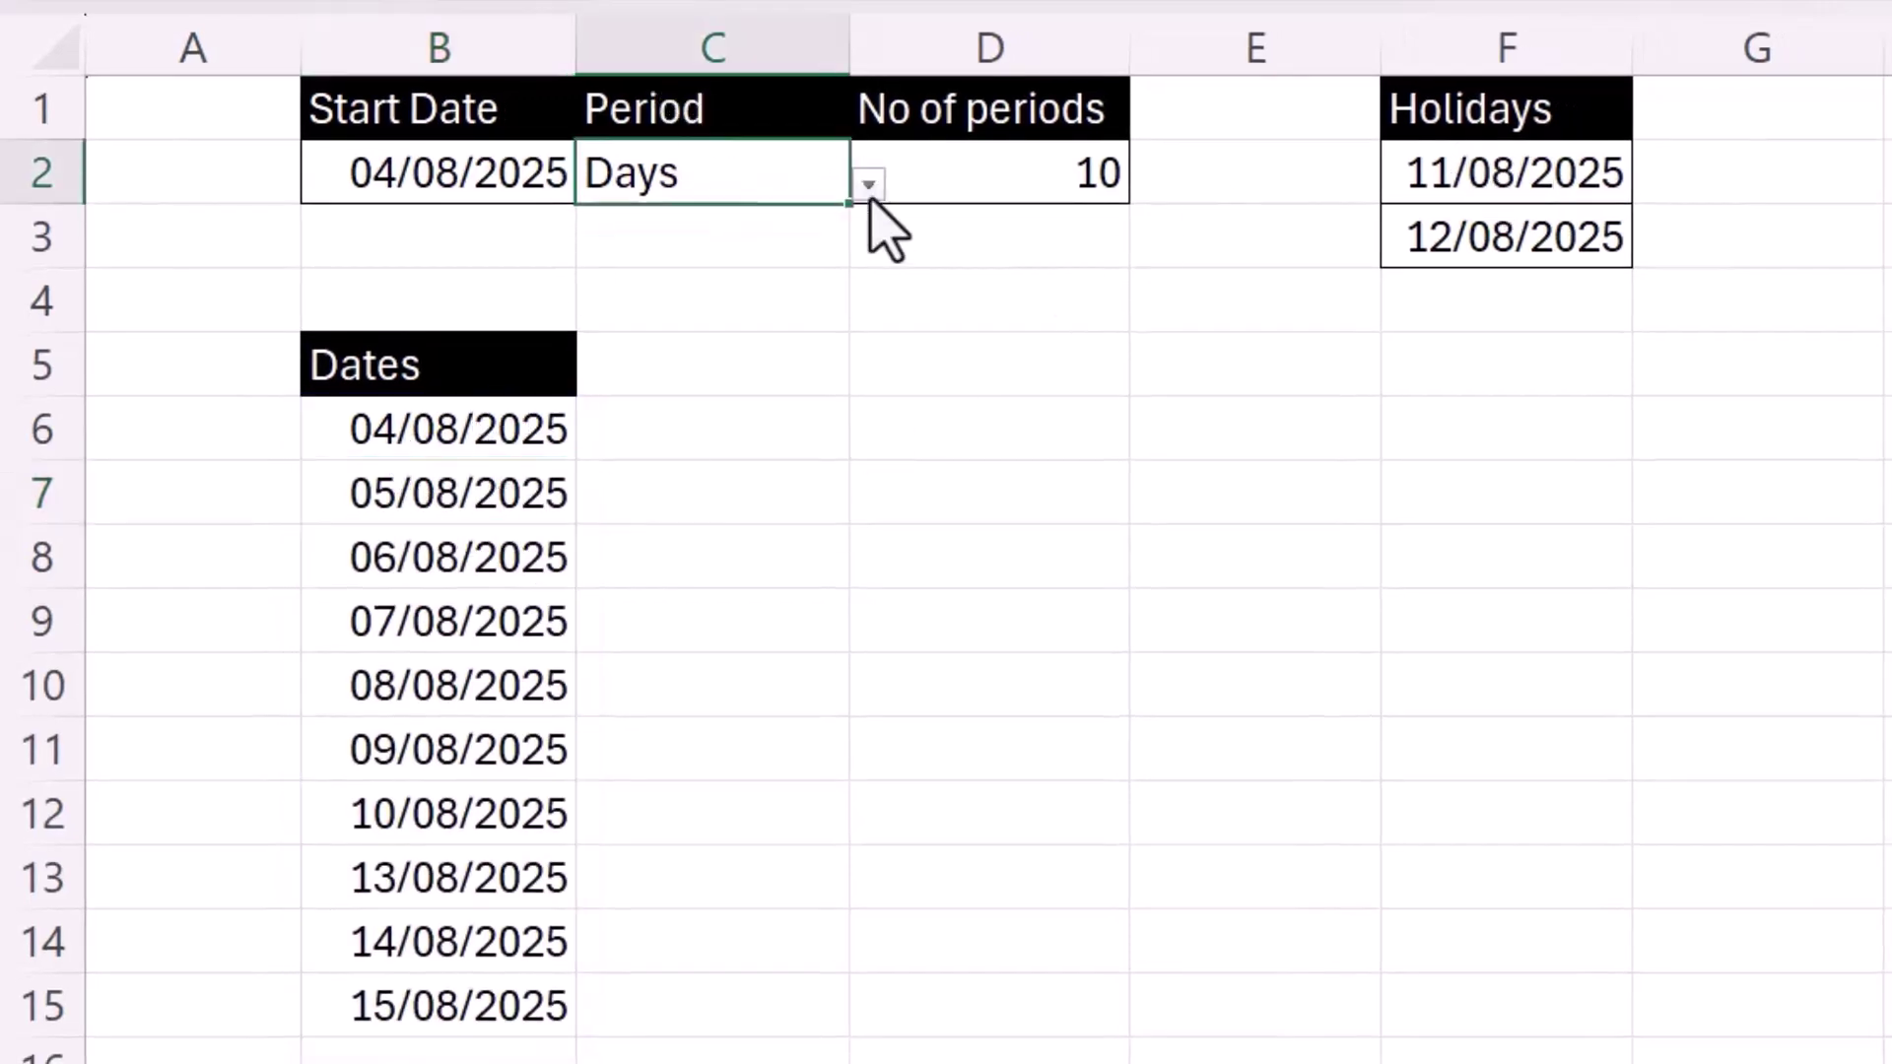
pyautogui.click(869, 193)
pyautogui.click(729, 261)
pyautogui.click(871, 197)
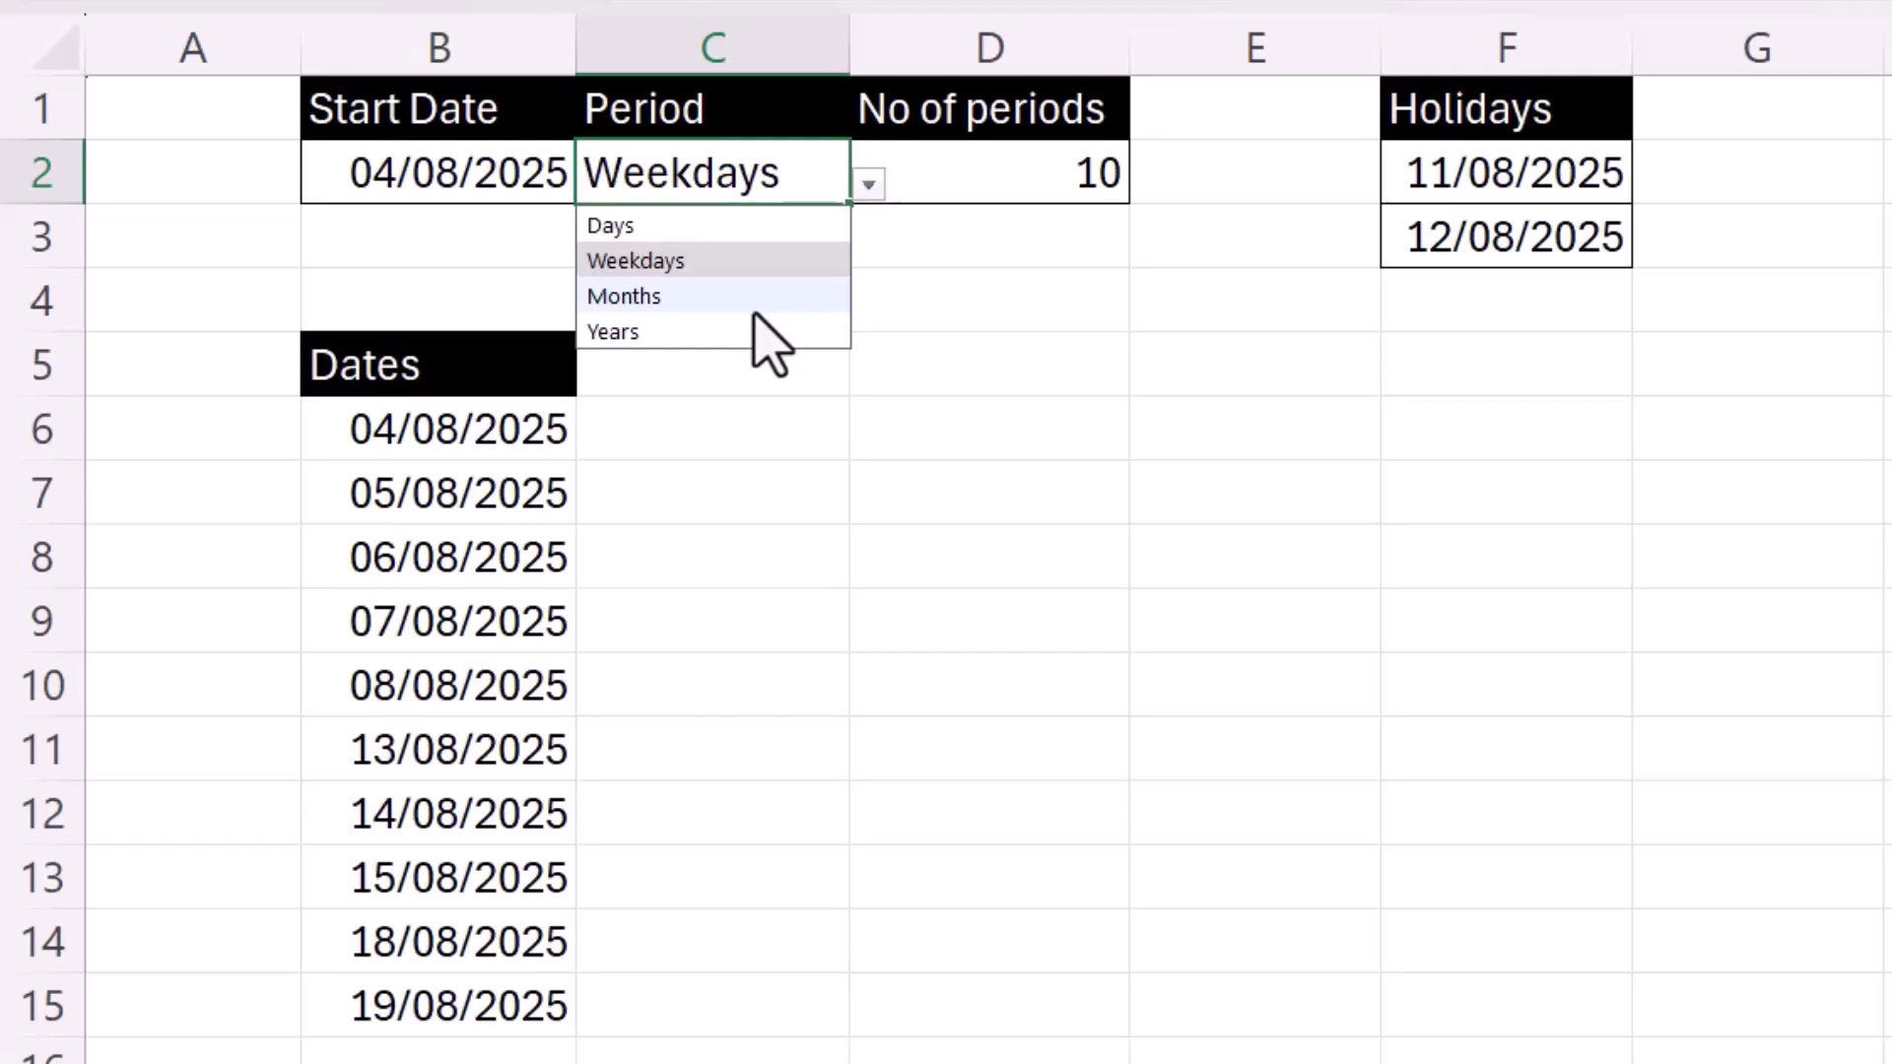
pyautogui.click(773, 296)
pyautogui.click(868, 188)
pyautogui.click(690, 332)
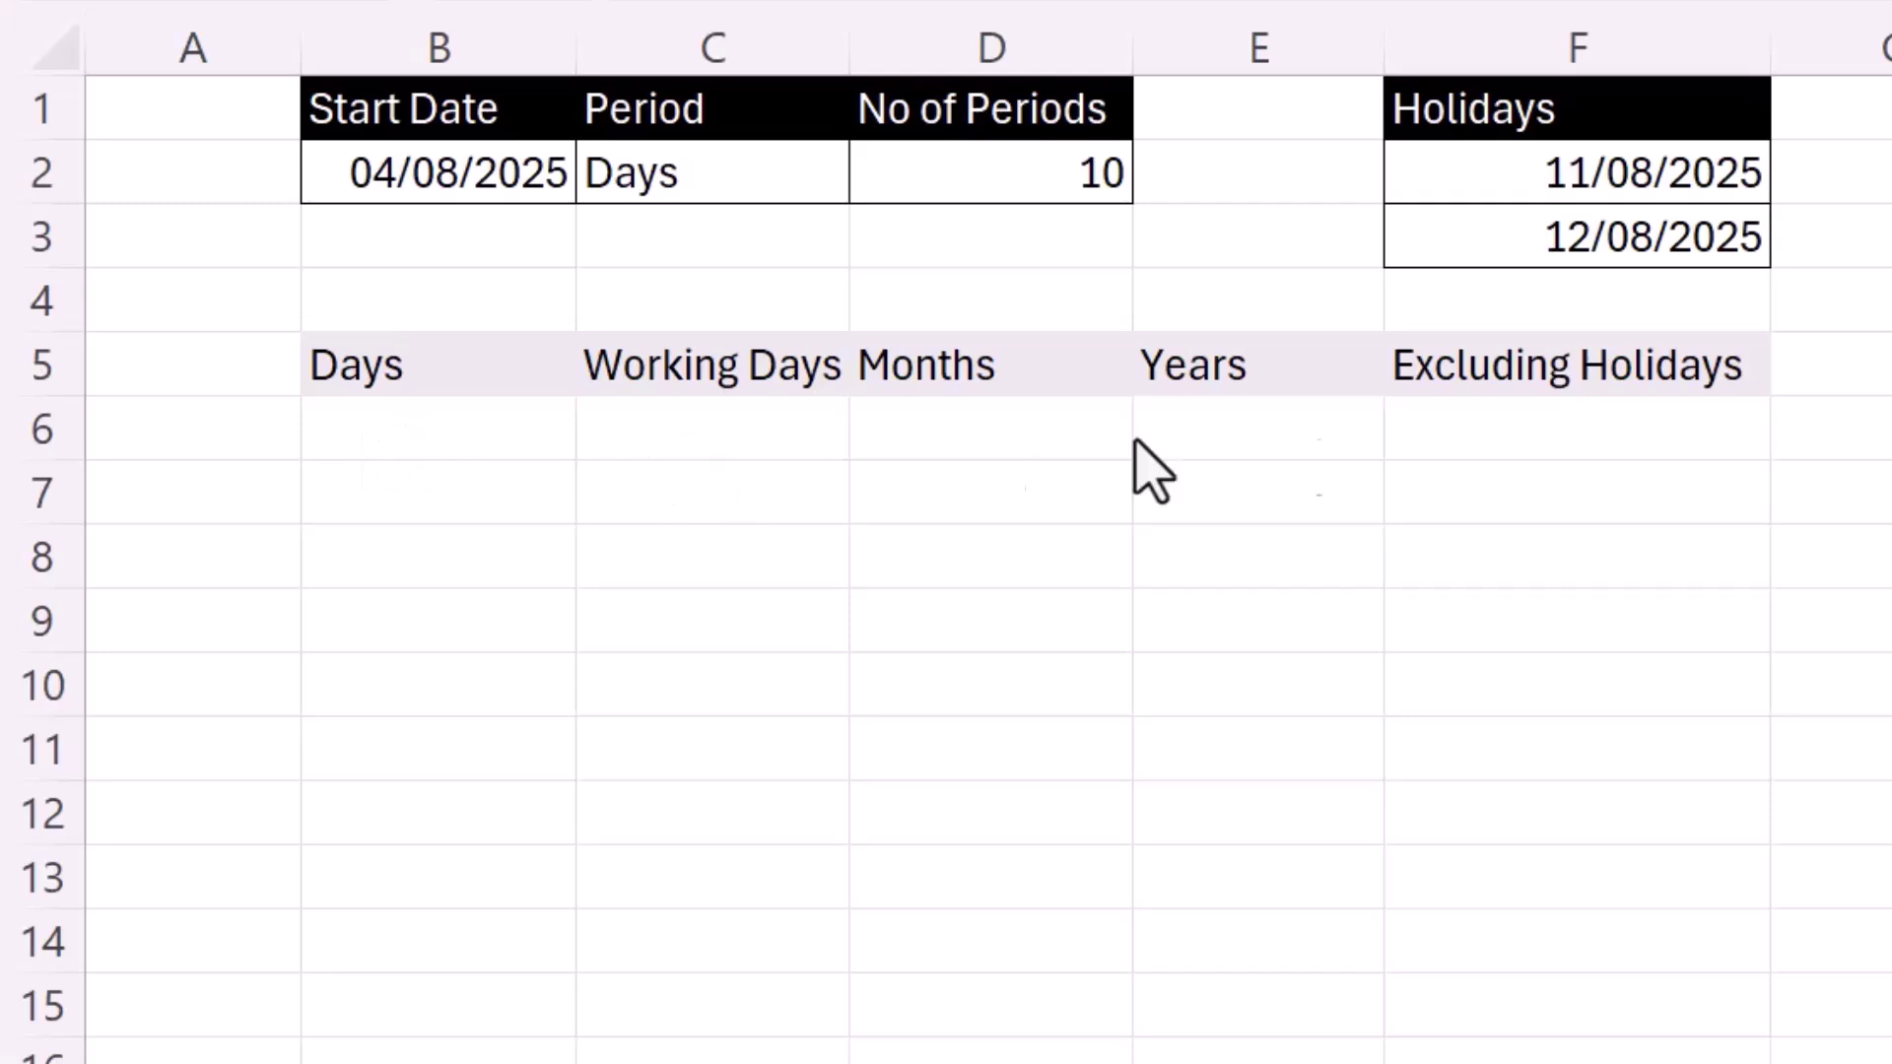
# Step: On the sheet with separate period columns, enter =SEQUENCE(D2,,B2) in B6 under Days to list consecutive dates
pyautogui.click(389, 435)
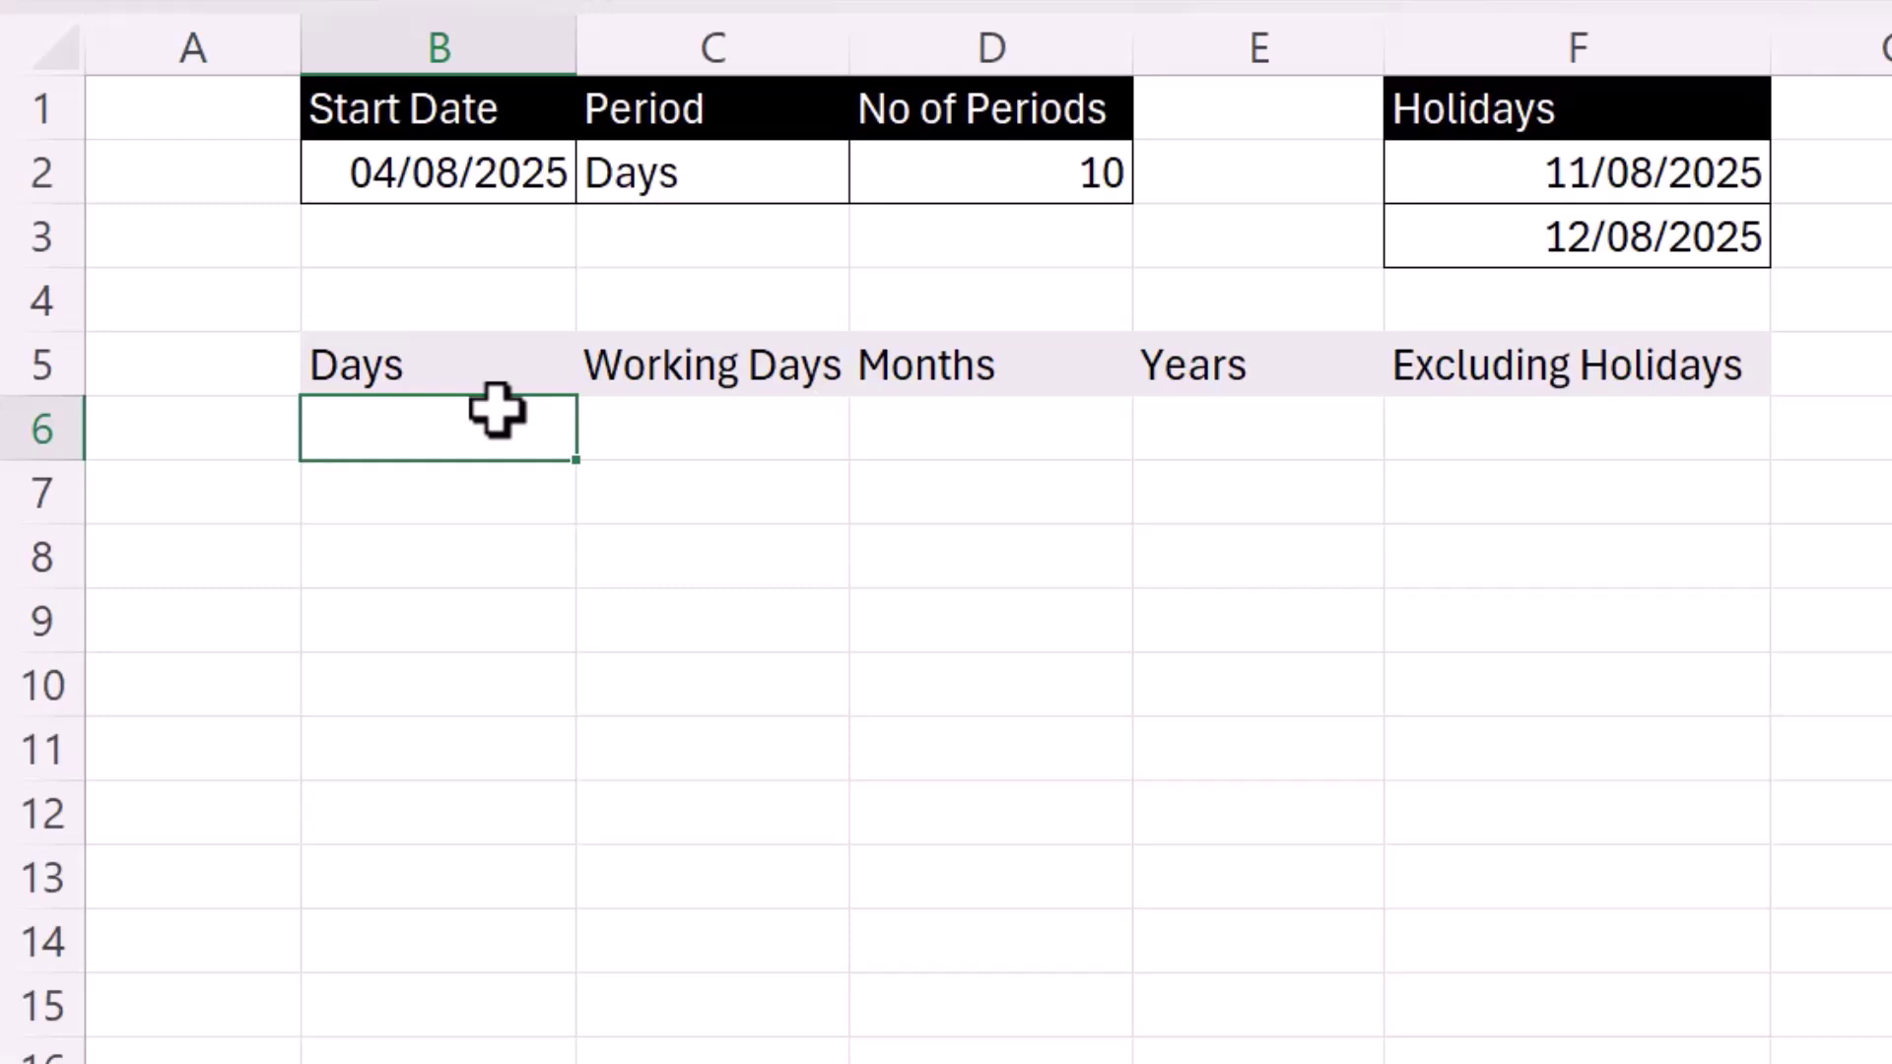
pyautogui.write('=se')
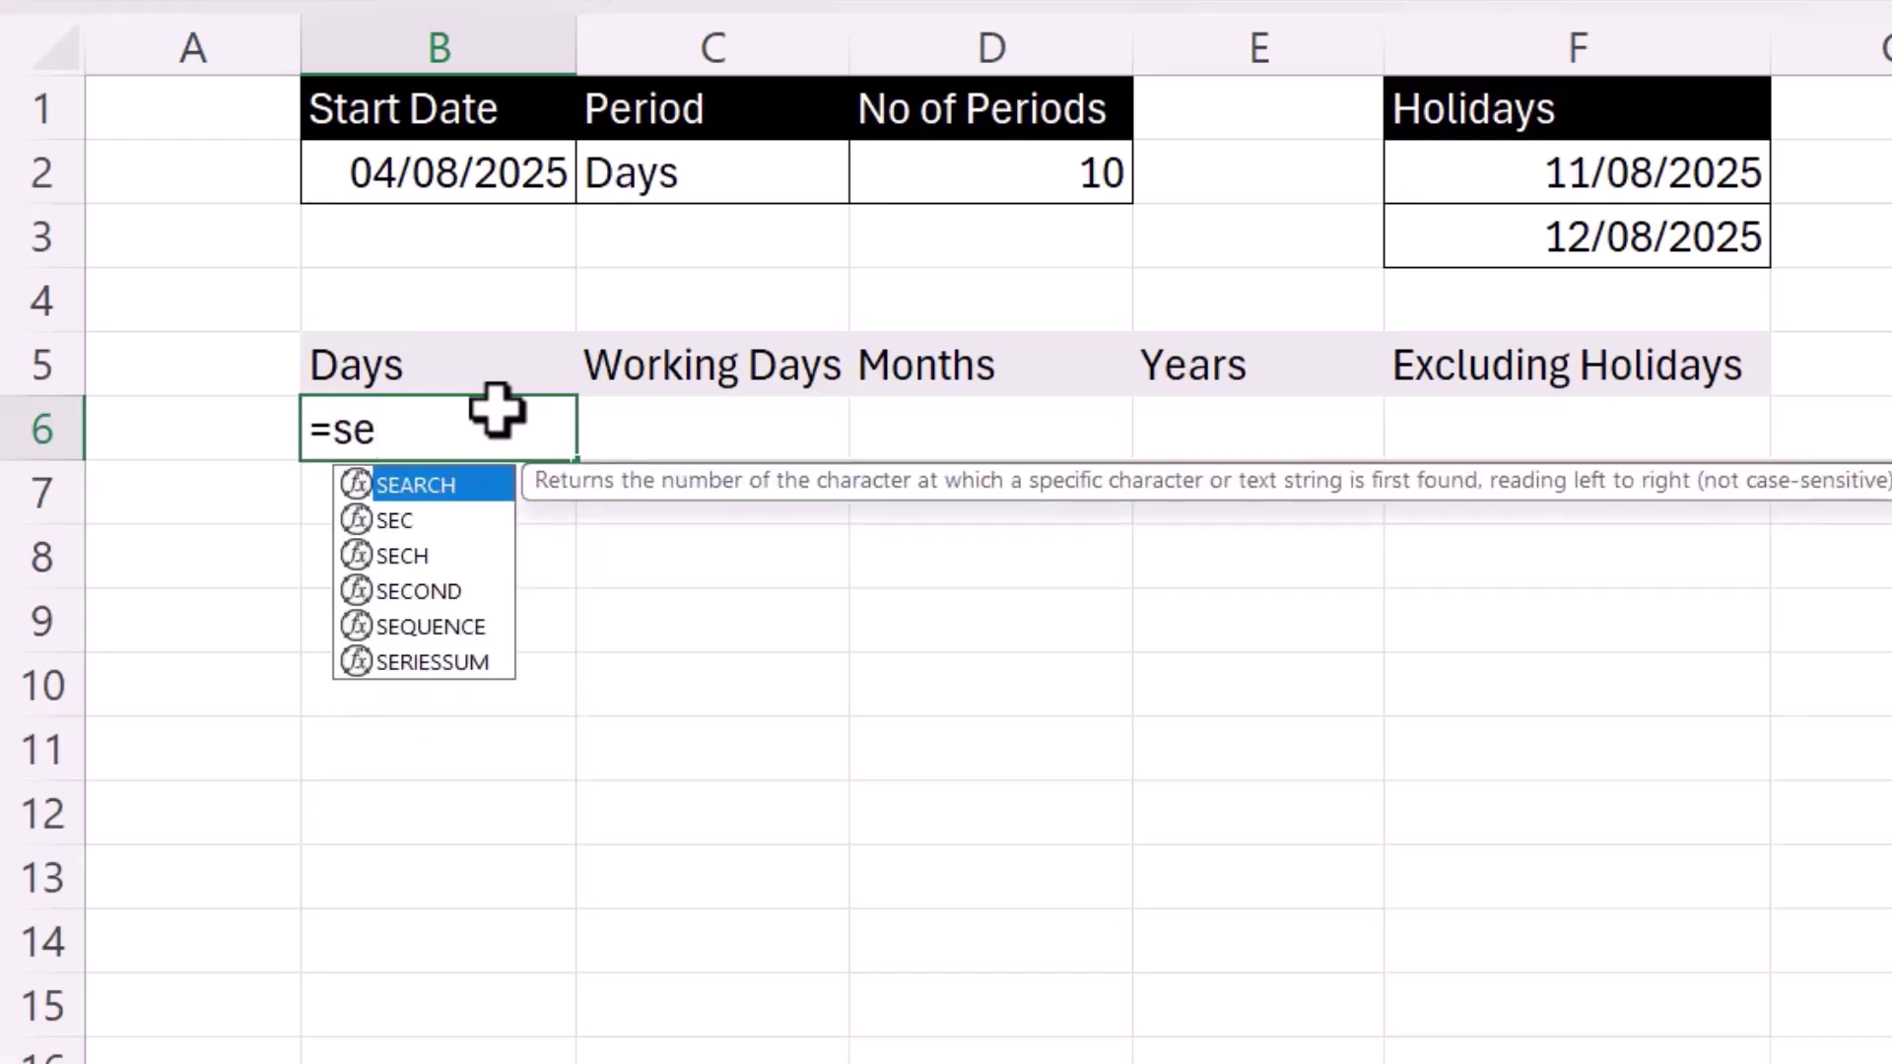
pyautogui.doubleClick(443, 627)
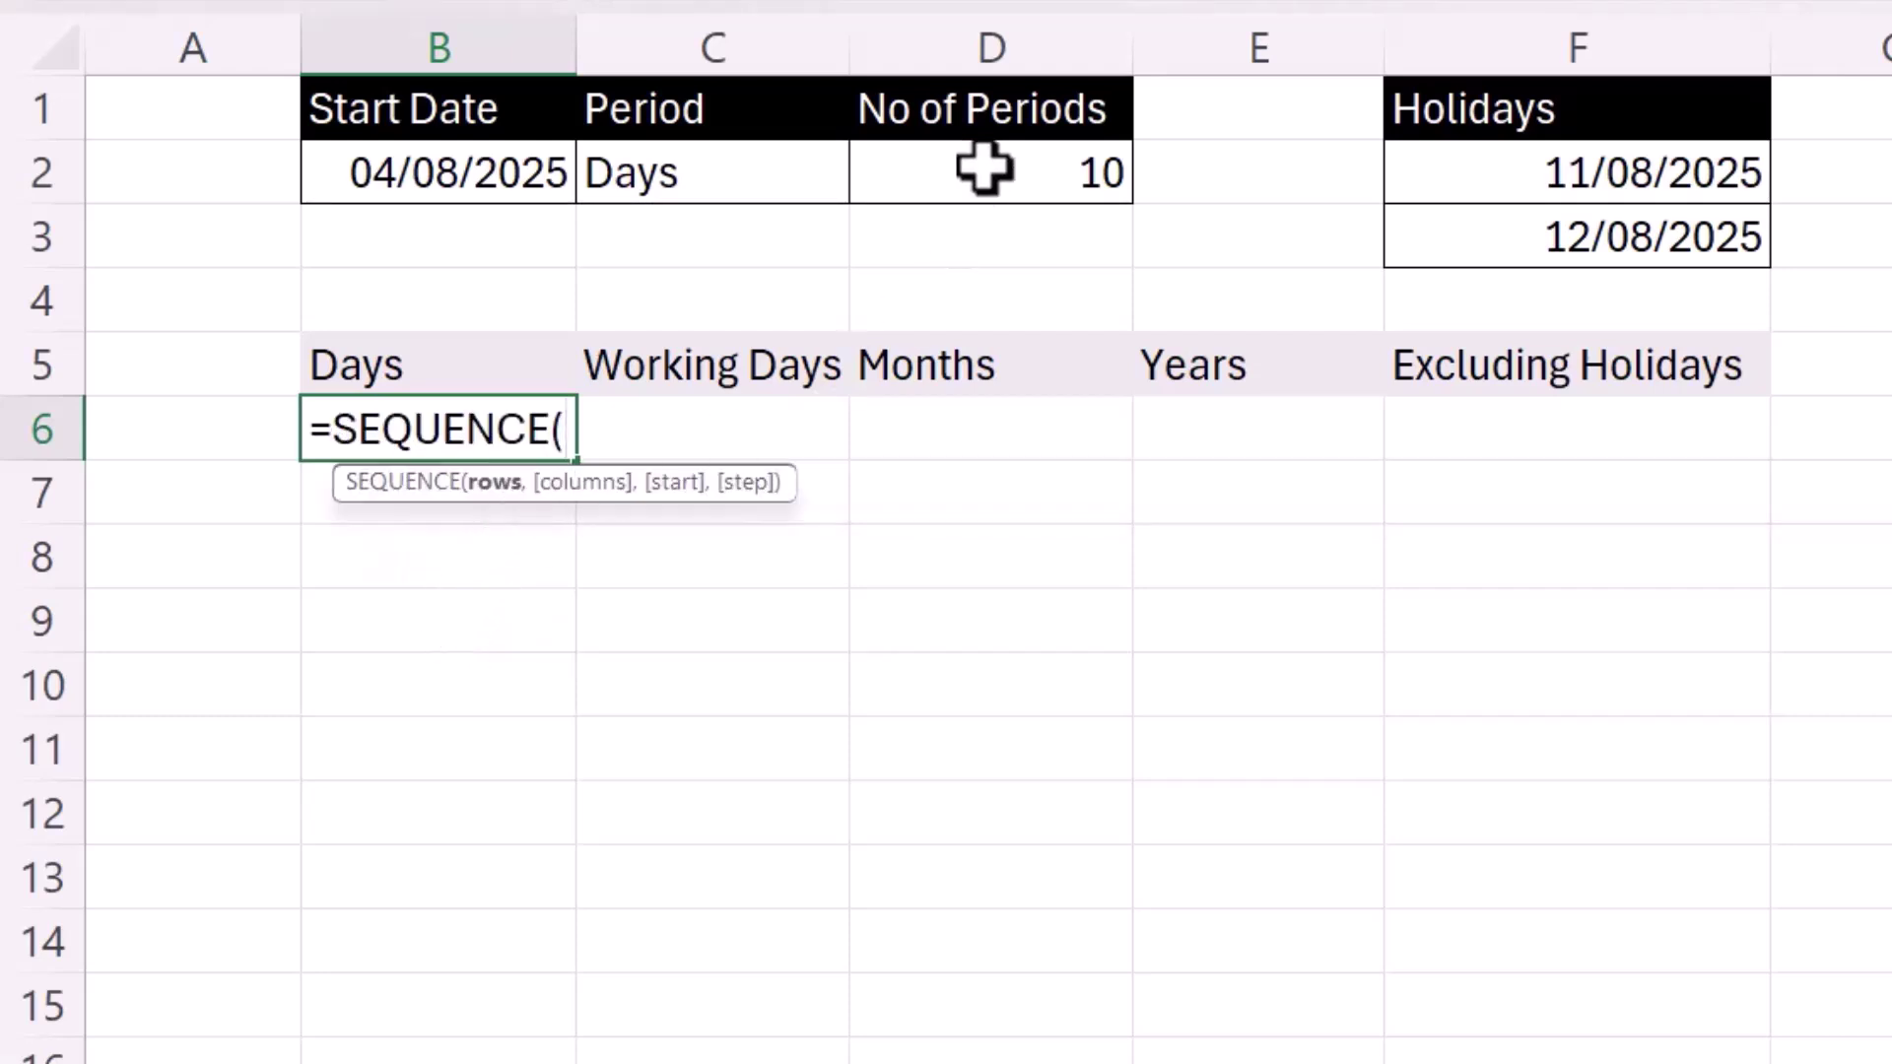
pyautogui.click(985, 170)
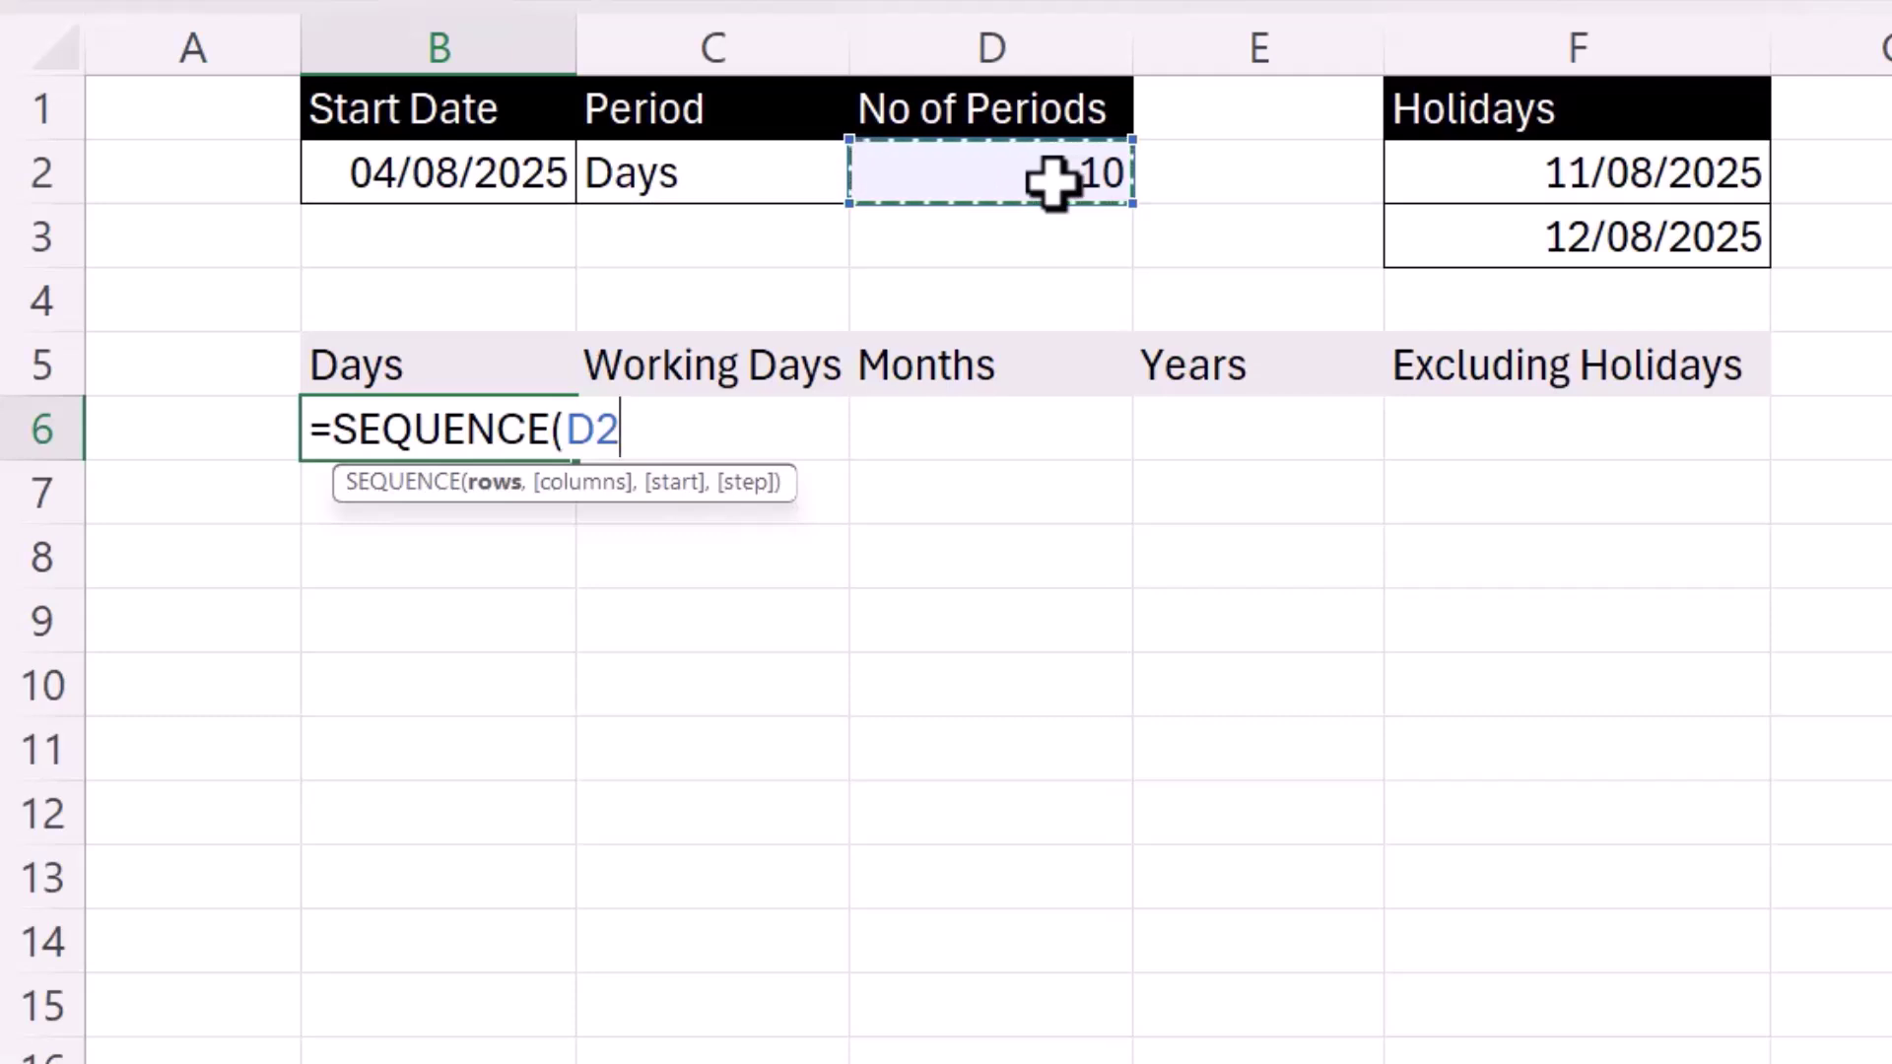
pyautogui.write(',')
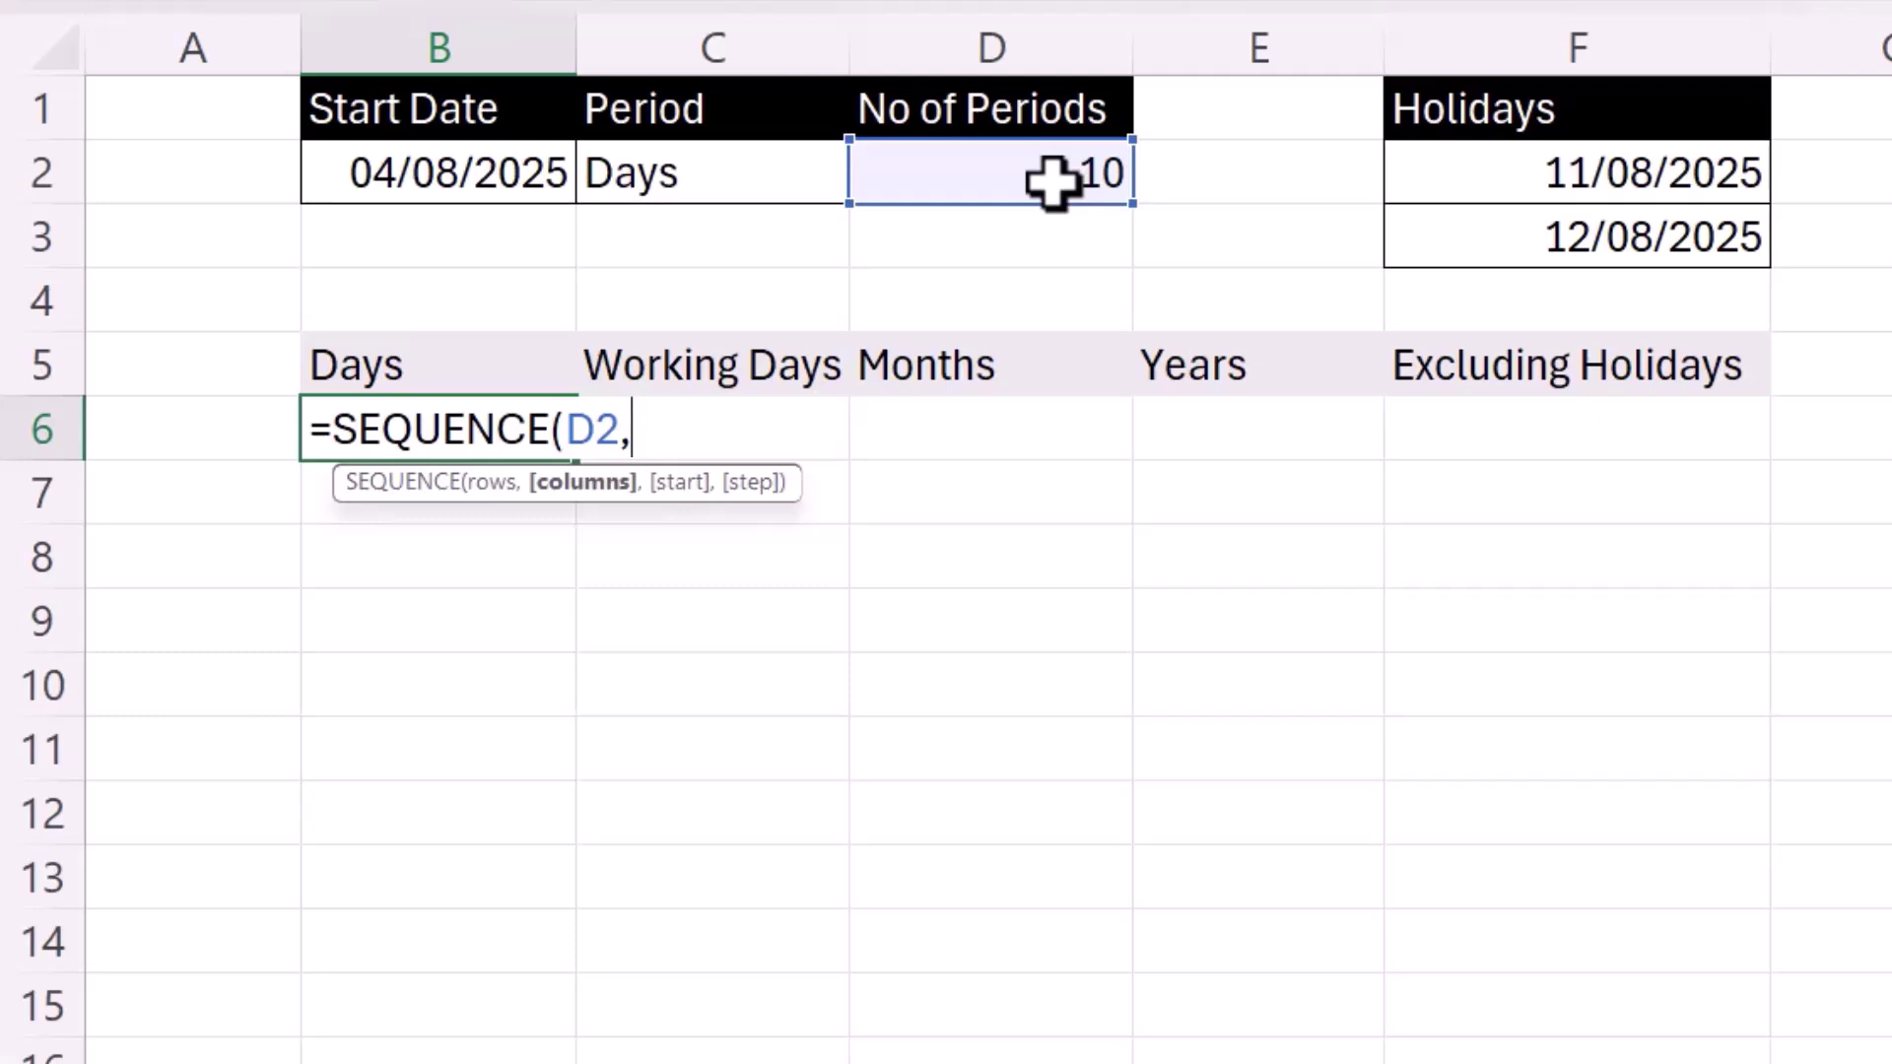
pyautogui.write(',')
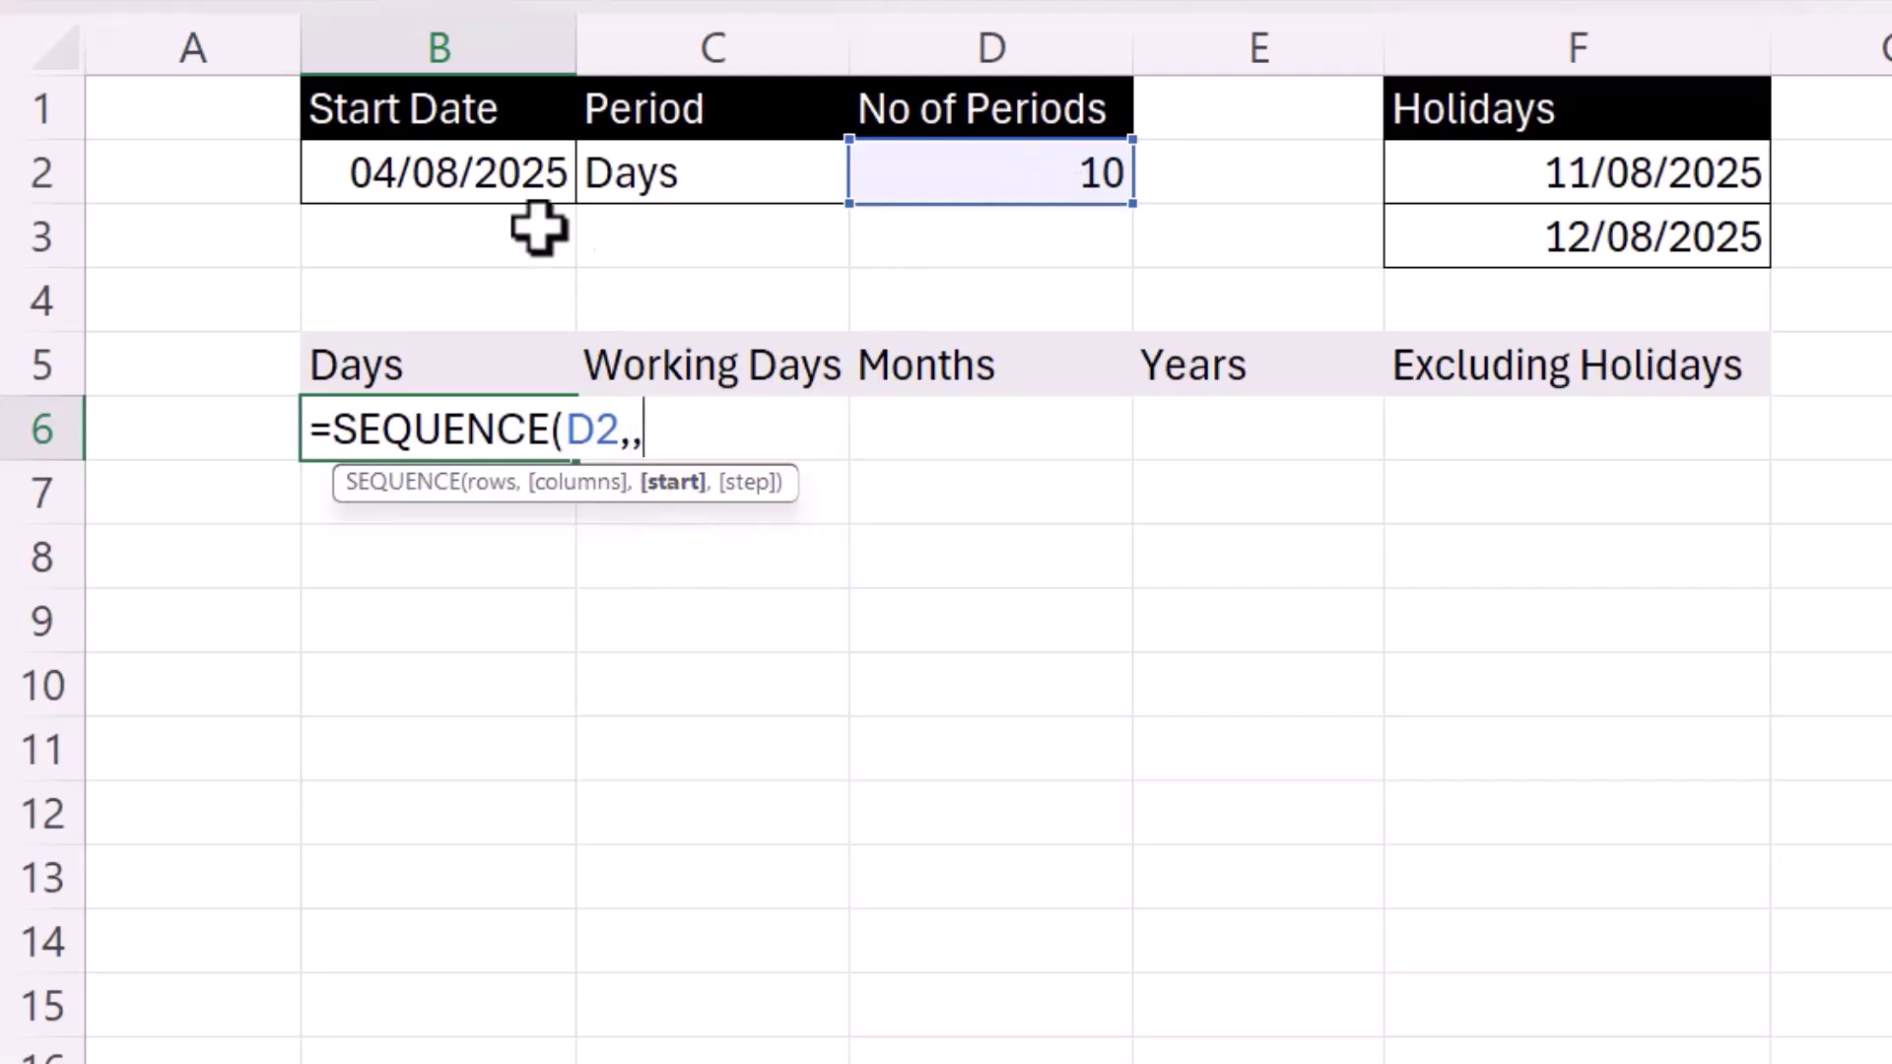
pyautogui.click(473, 170)
pyautogui.write(')')
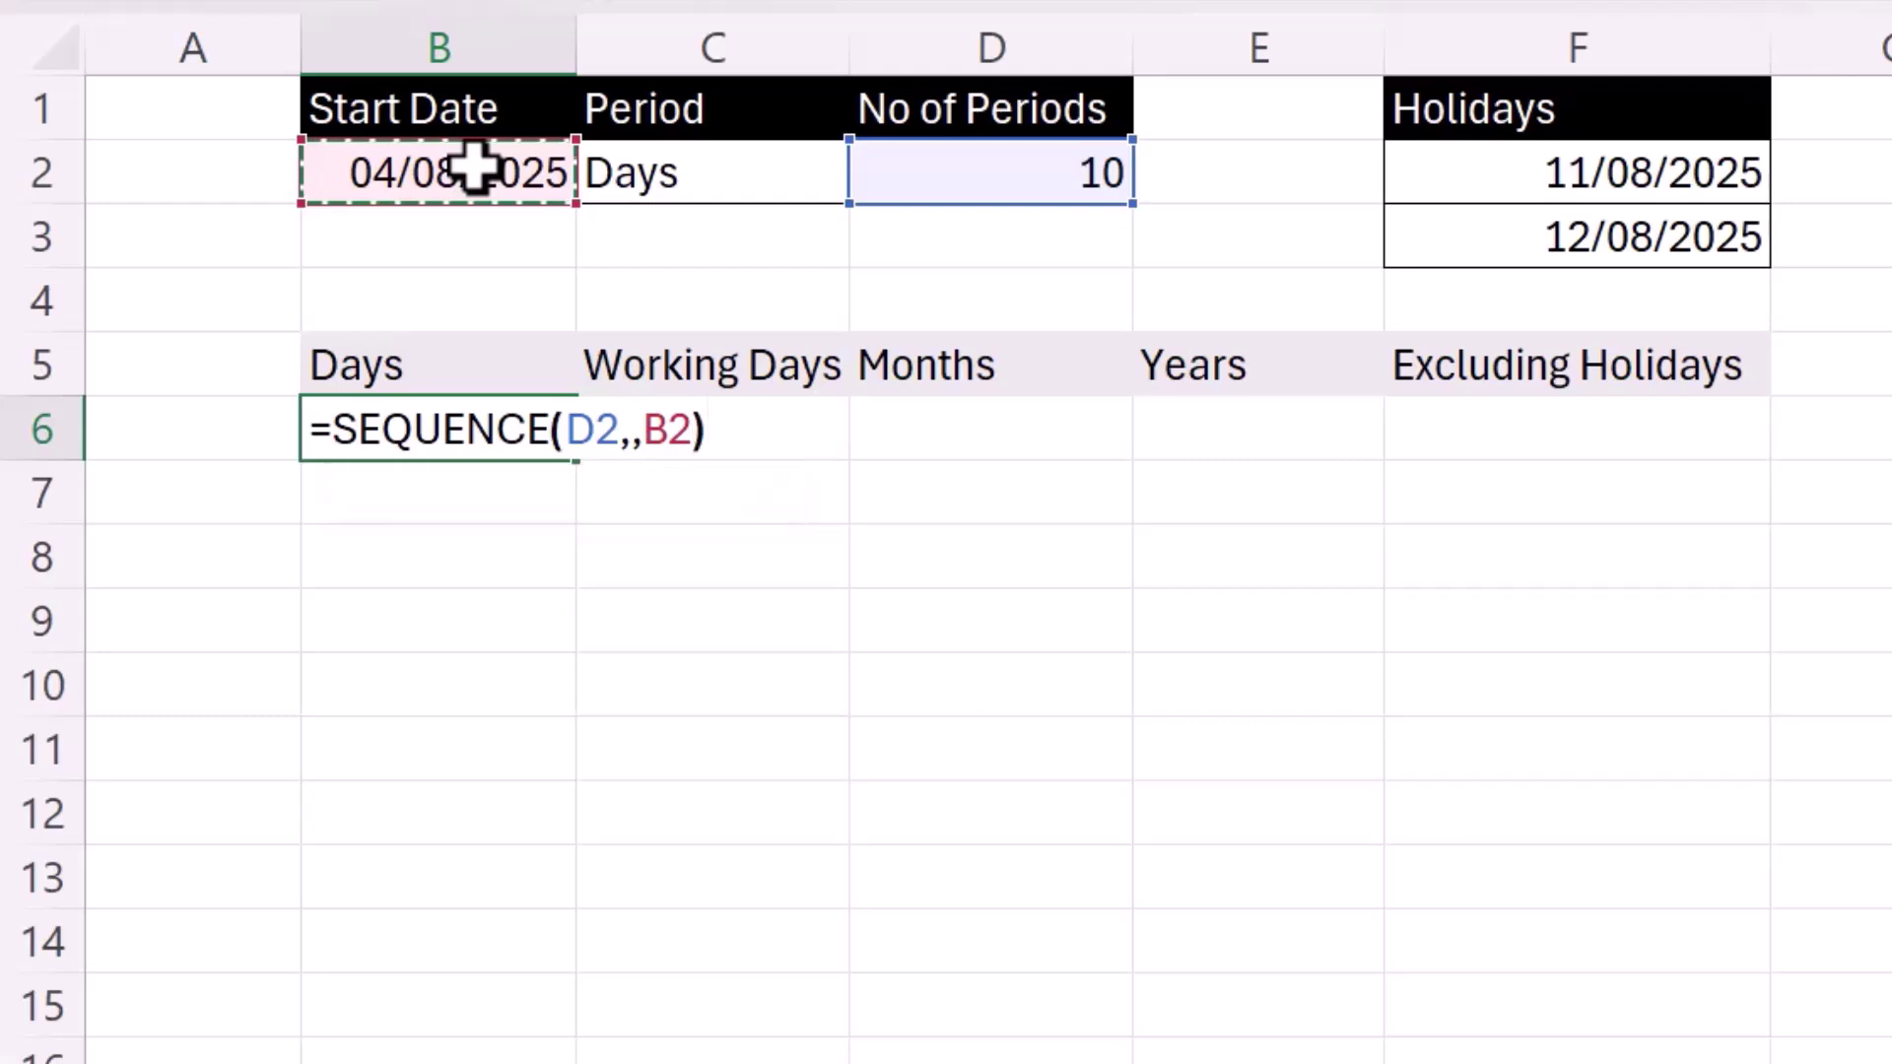
pyautogui.press('Return')
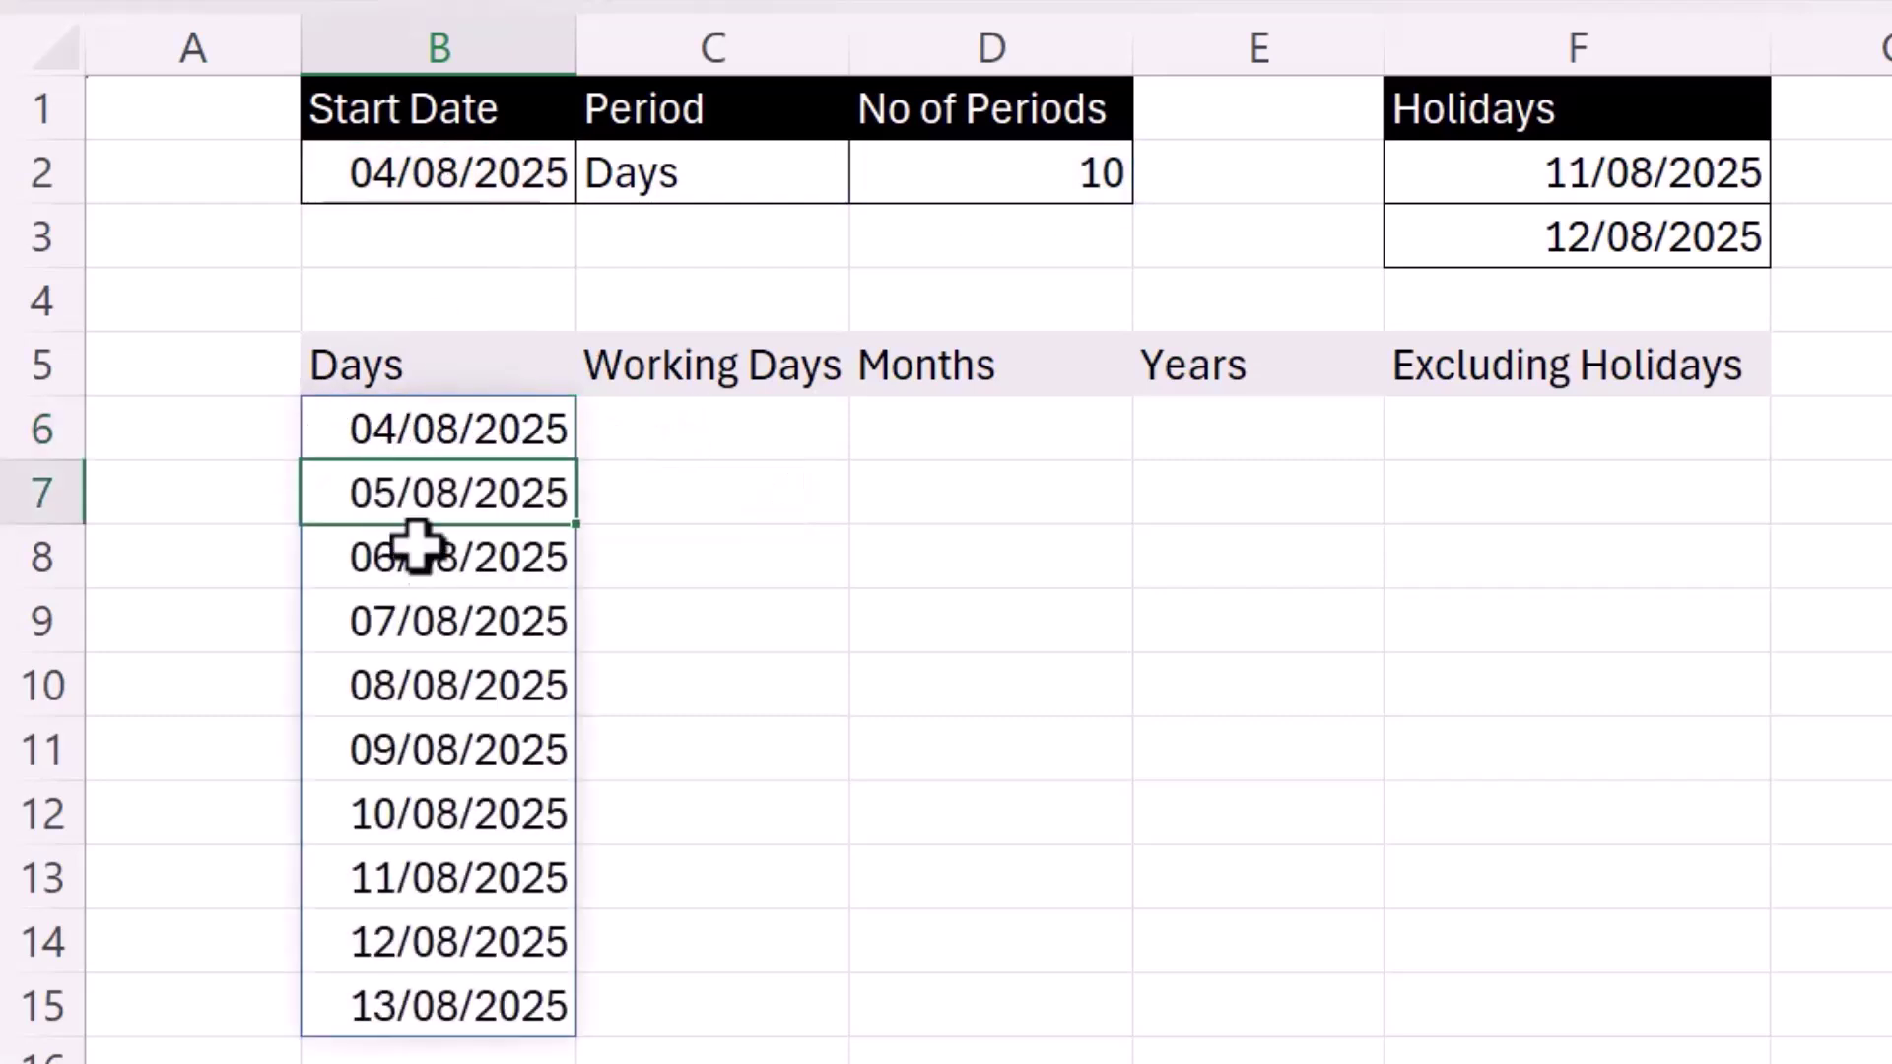
# Step: Enter =WORKDAY(B2,SEQUENCE(D2,,0)) in C6 under Working Days to list weekdays from the start date
pyautogui.click(816, 429)
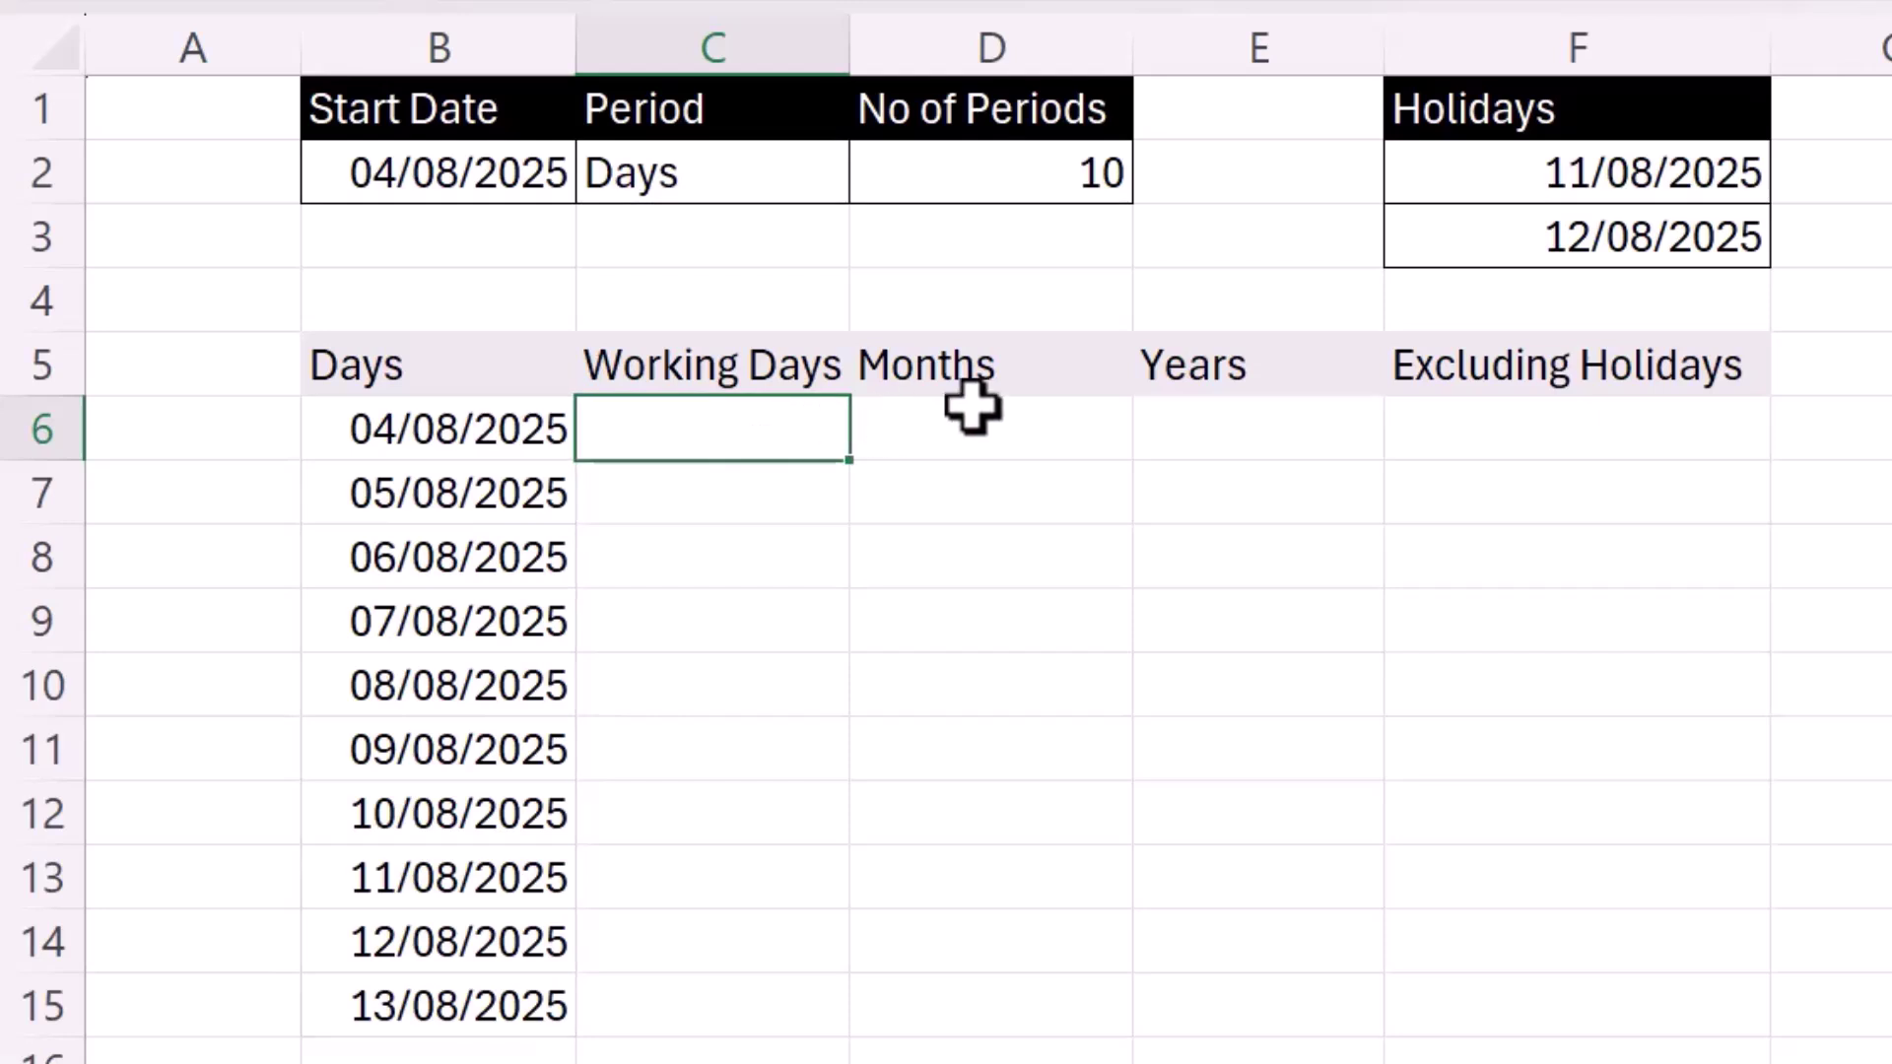
pyautogui.write('=wo')
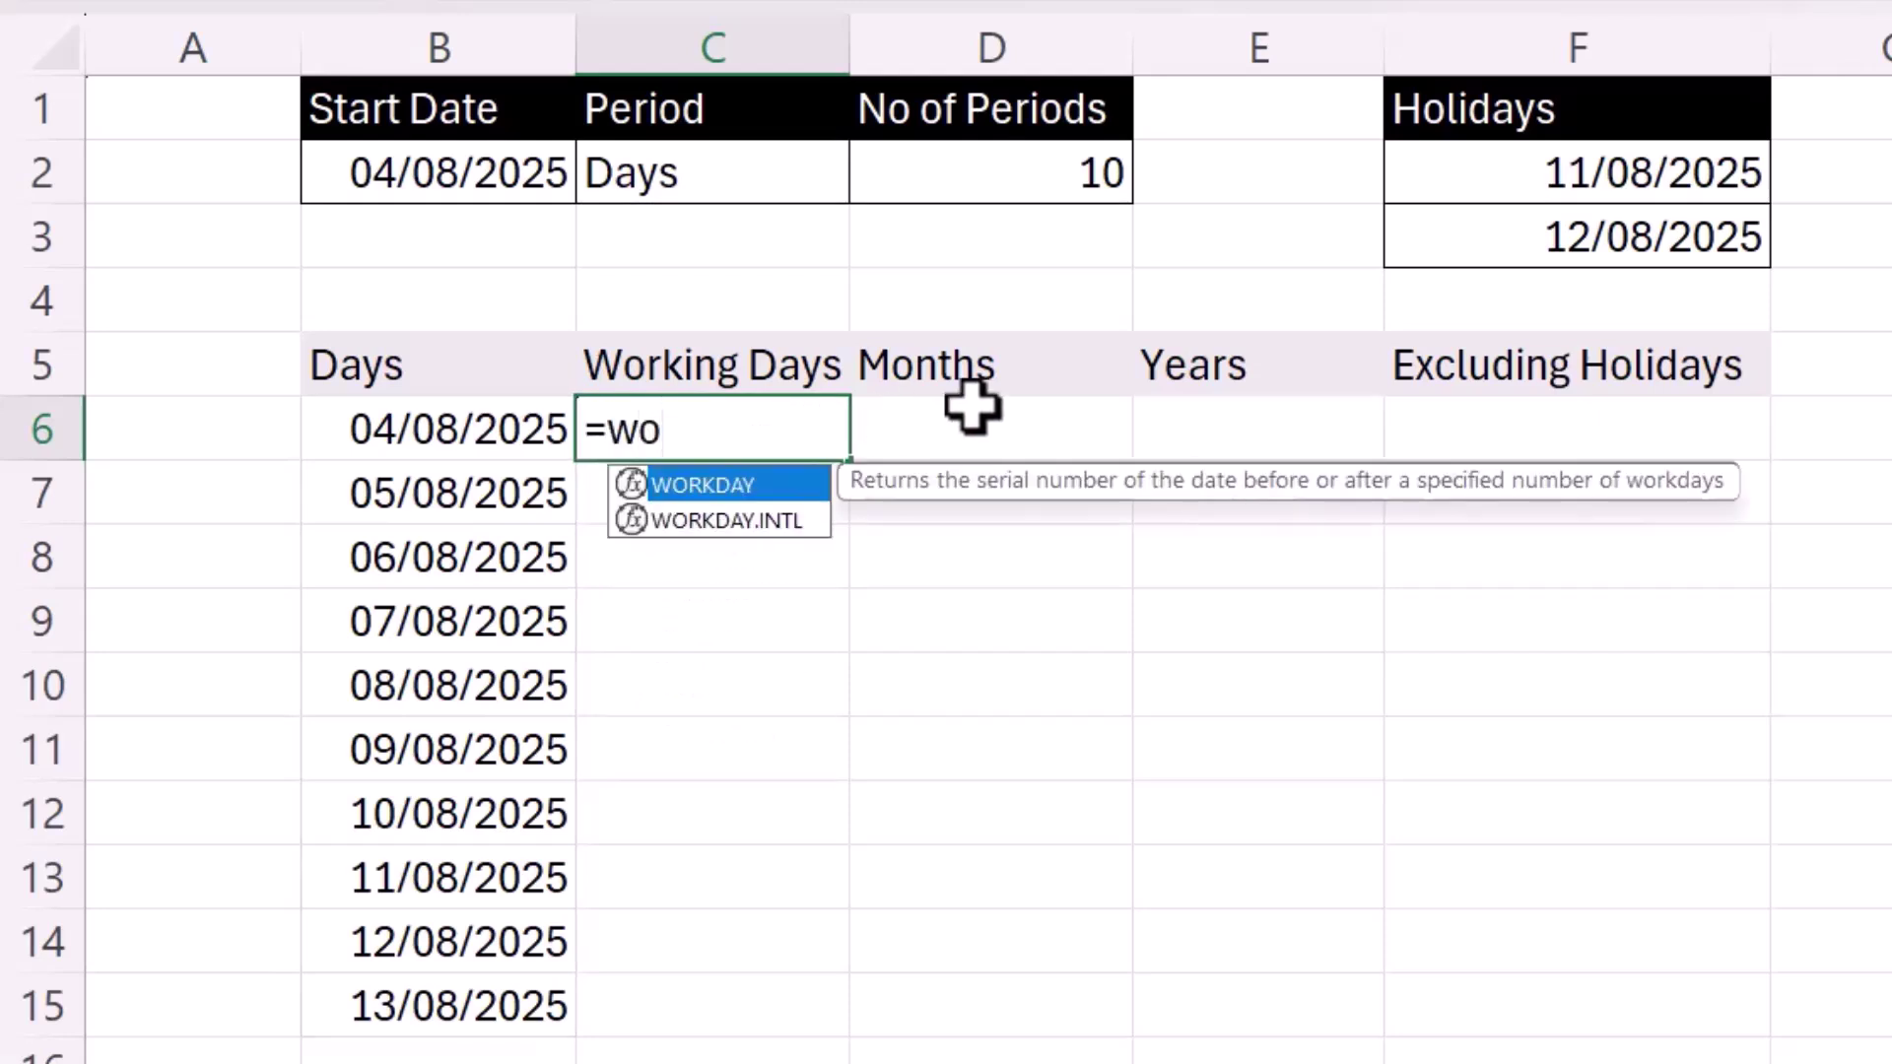
pyautogui.doubleClick(734, 493)
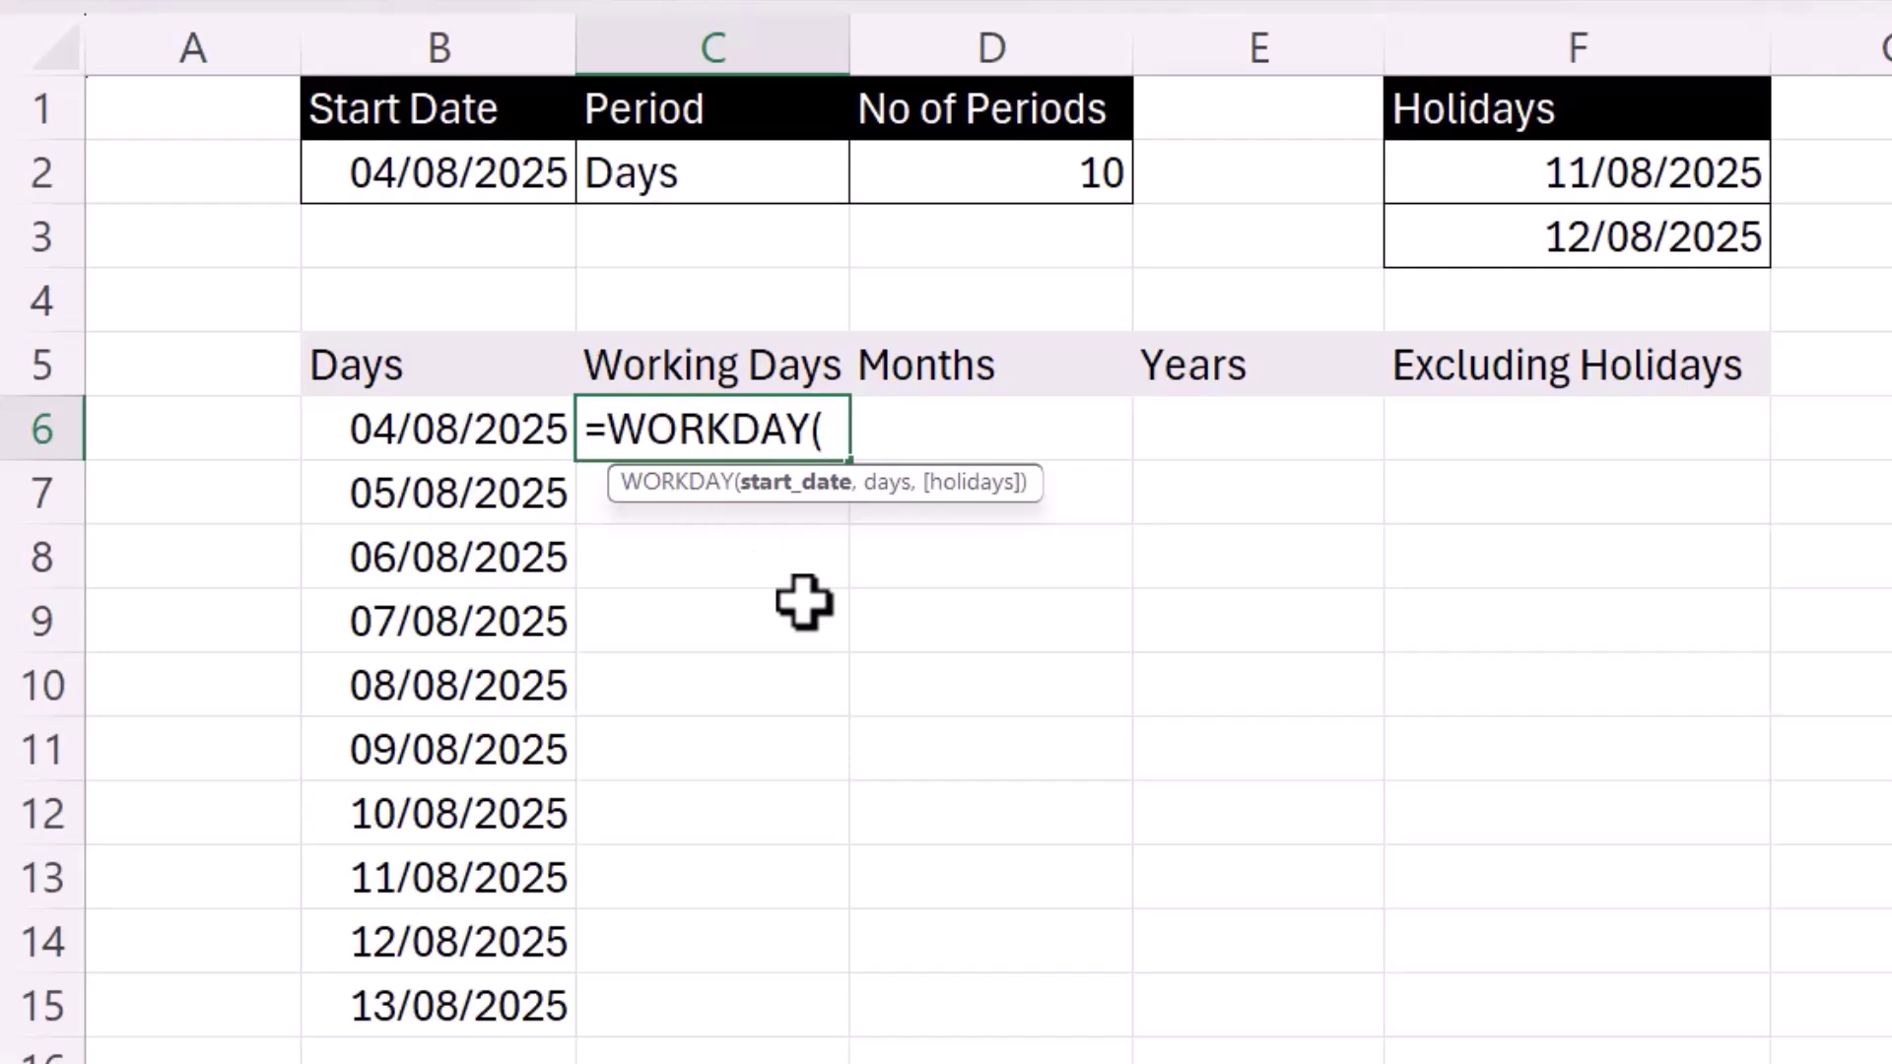
pyautogui.click(461, 173)
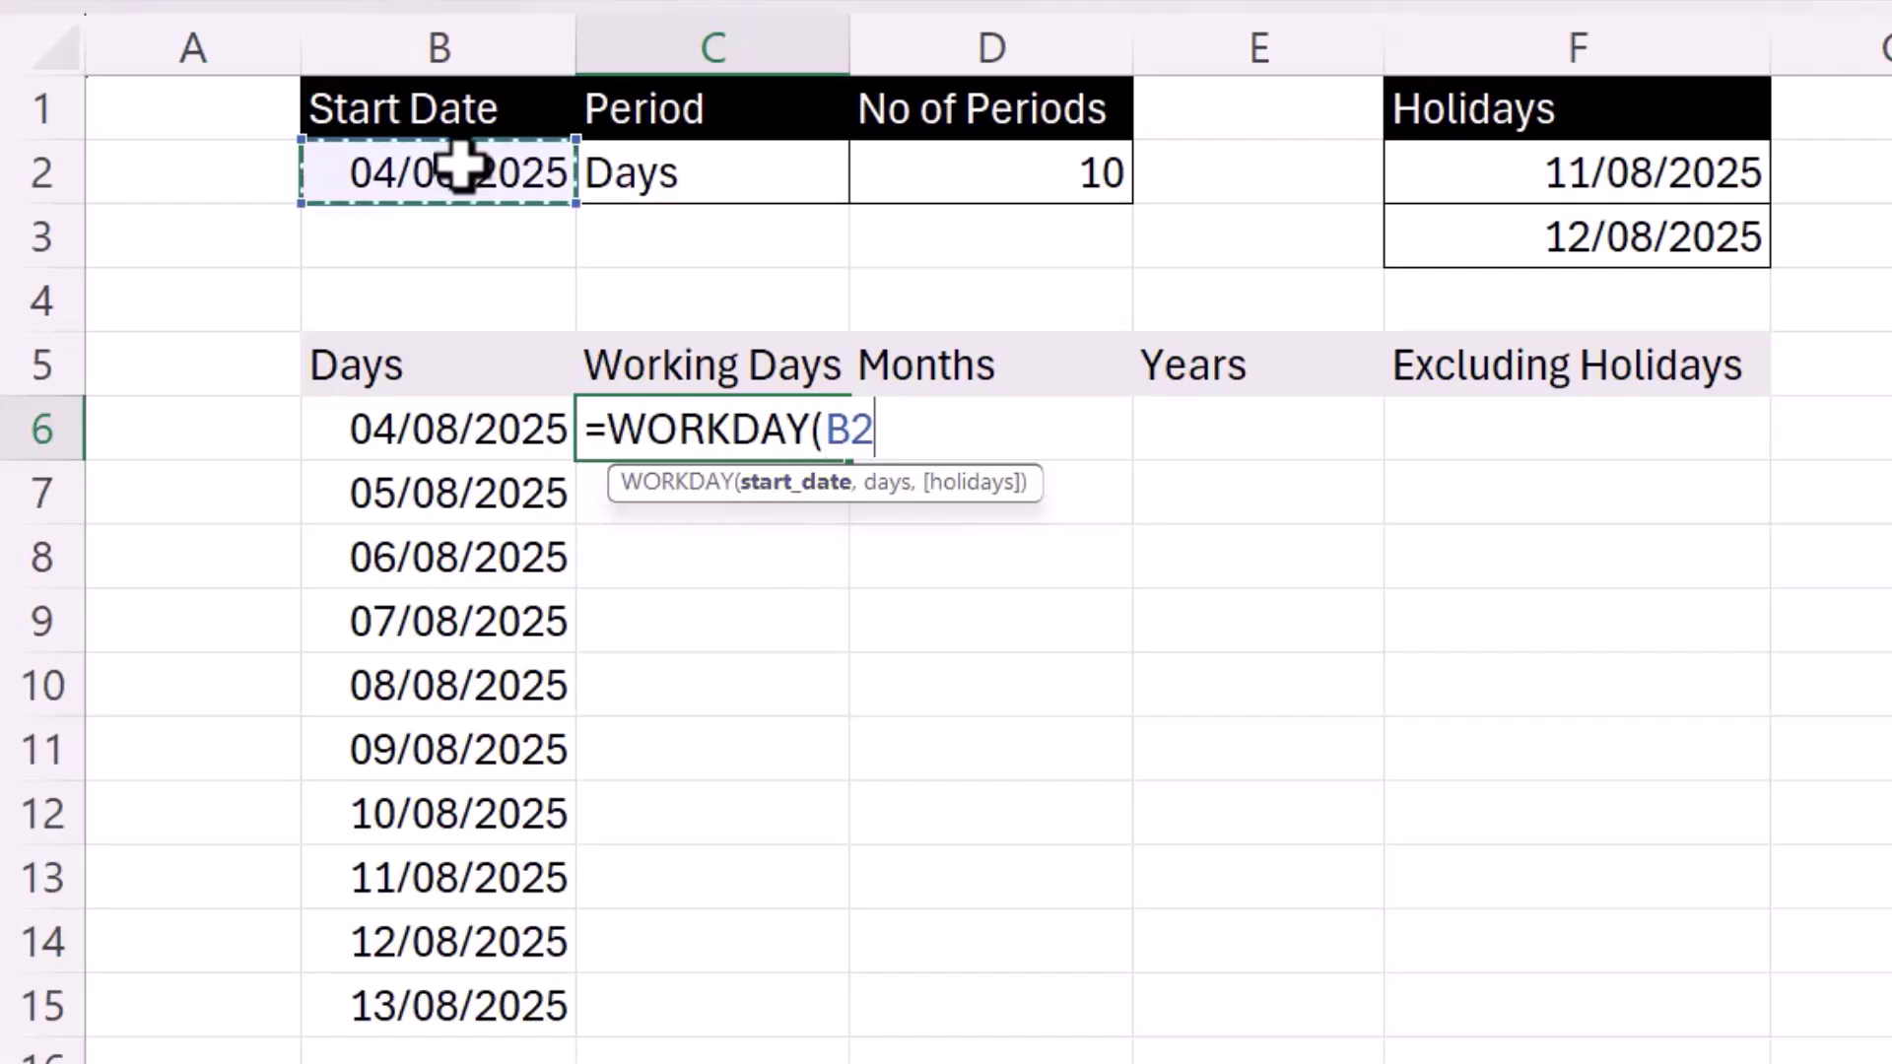
pyautogui.write(',se')
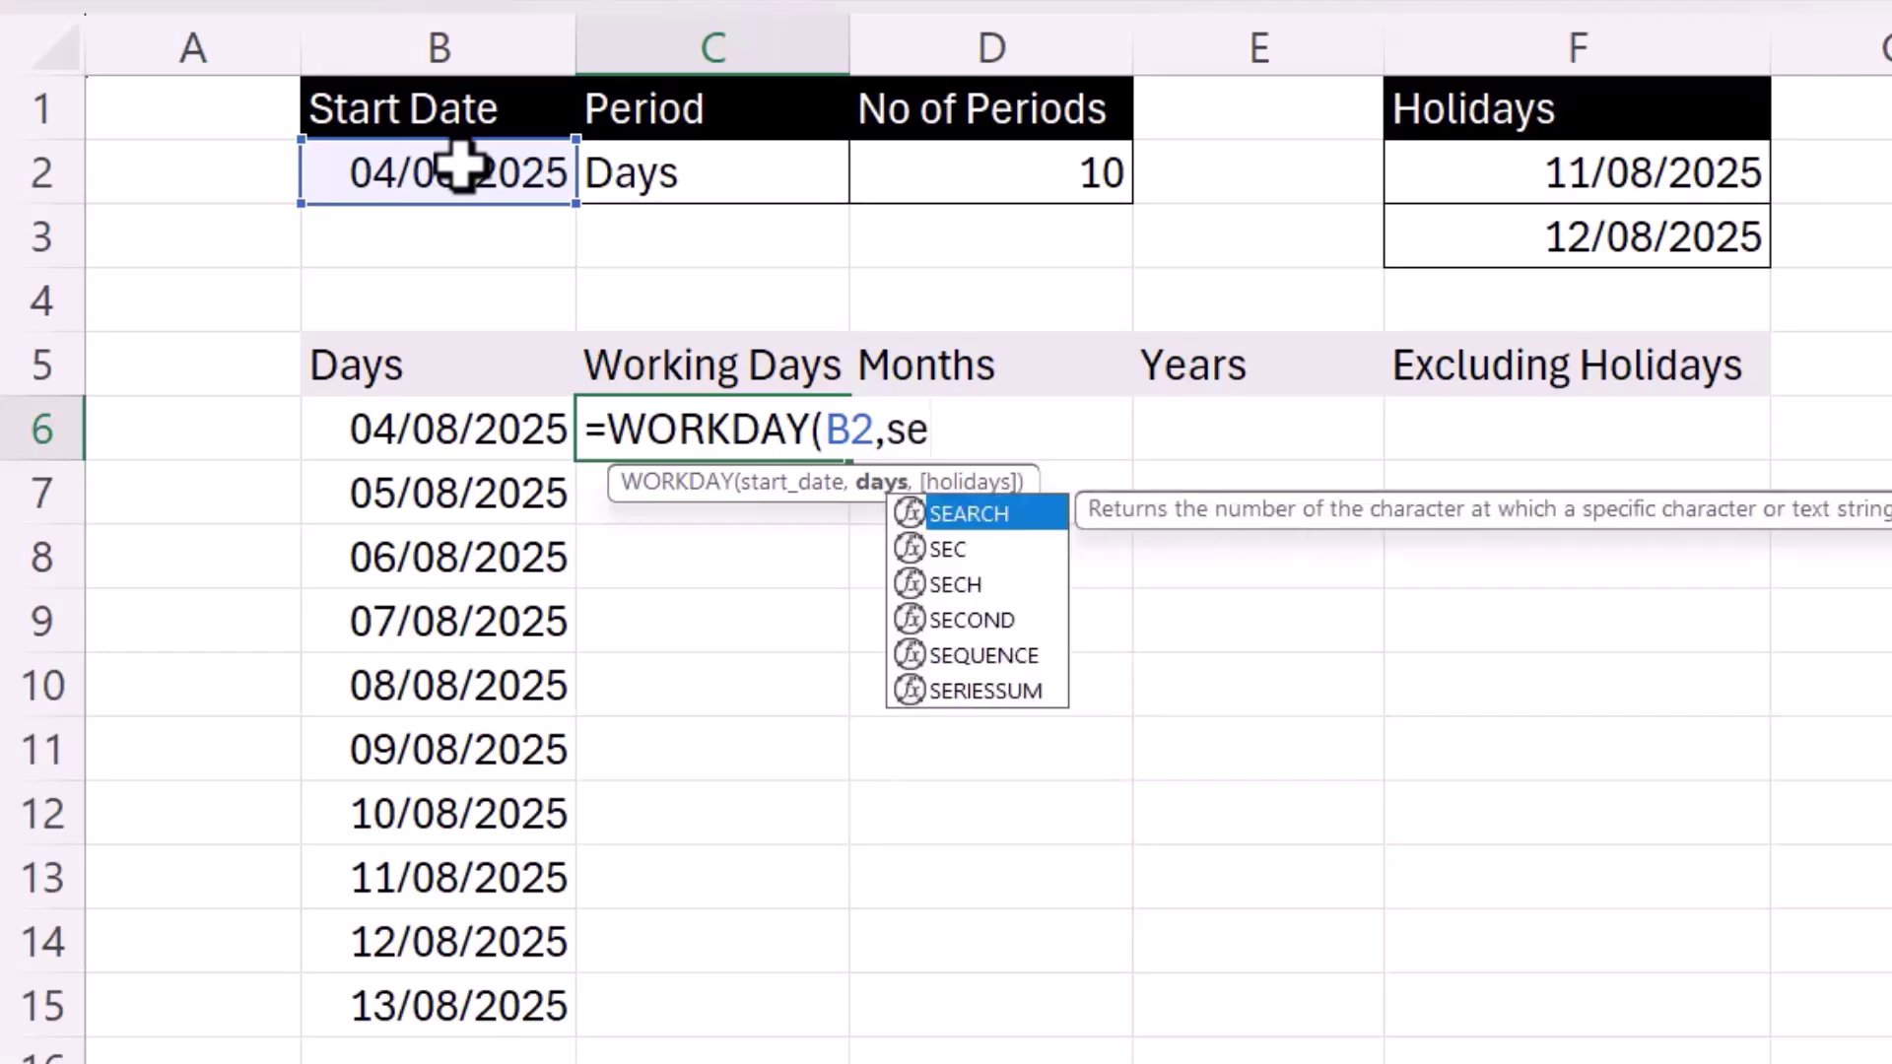
pyautogui.doubleClick(964, 655)
pyautogui.click(1007, 169)
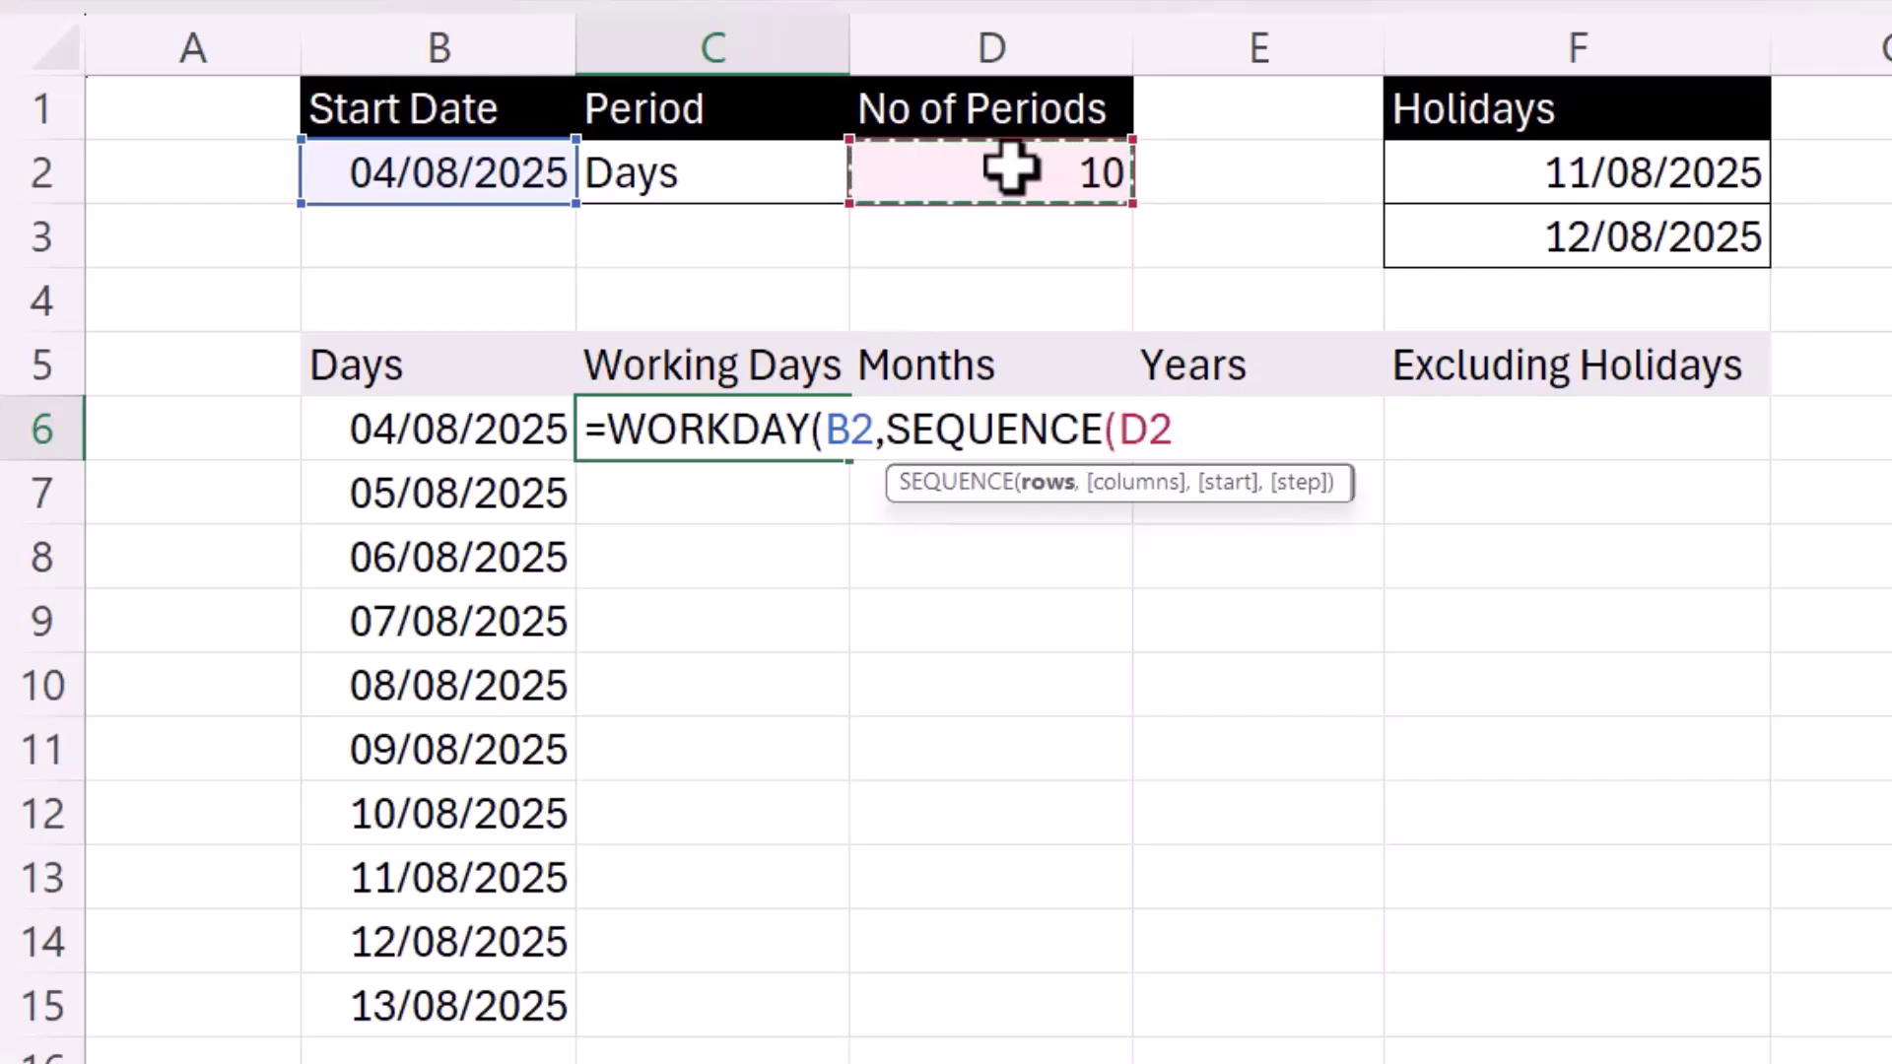
pyautogui.write(',,')
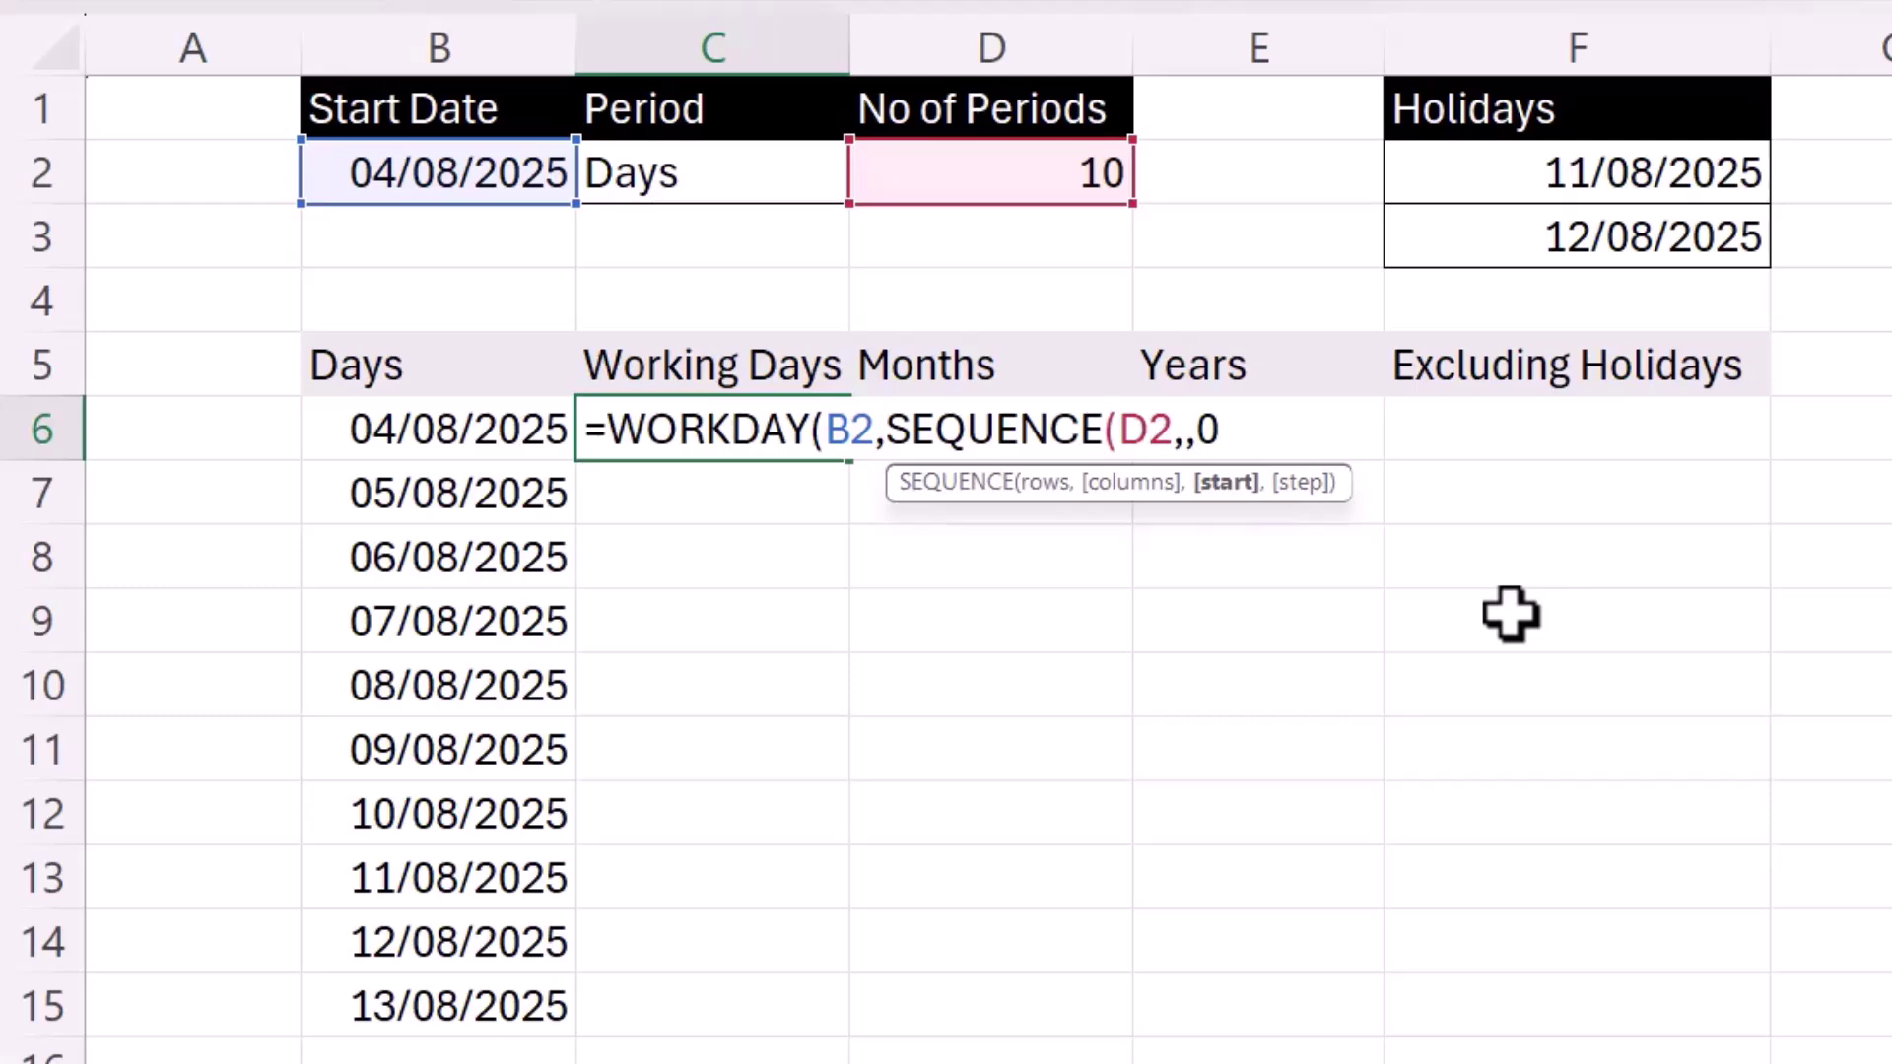
pyautogui.write(')')
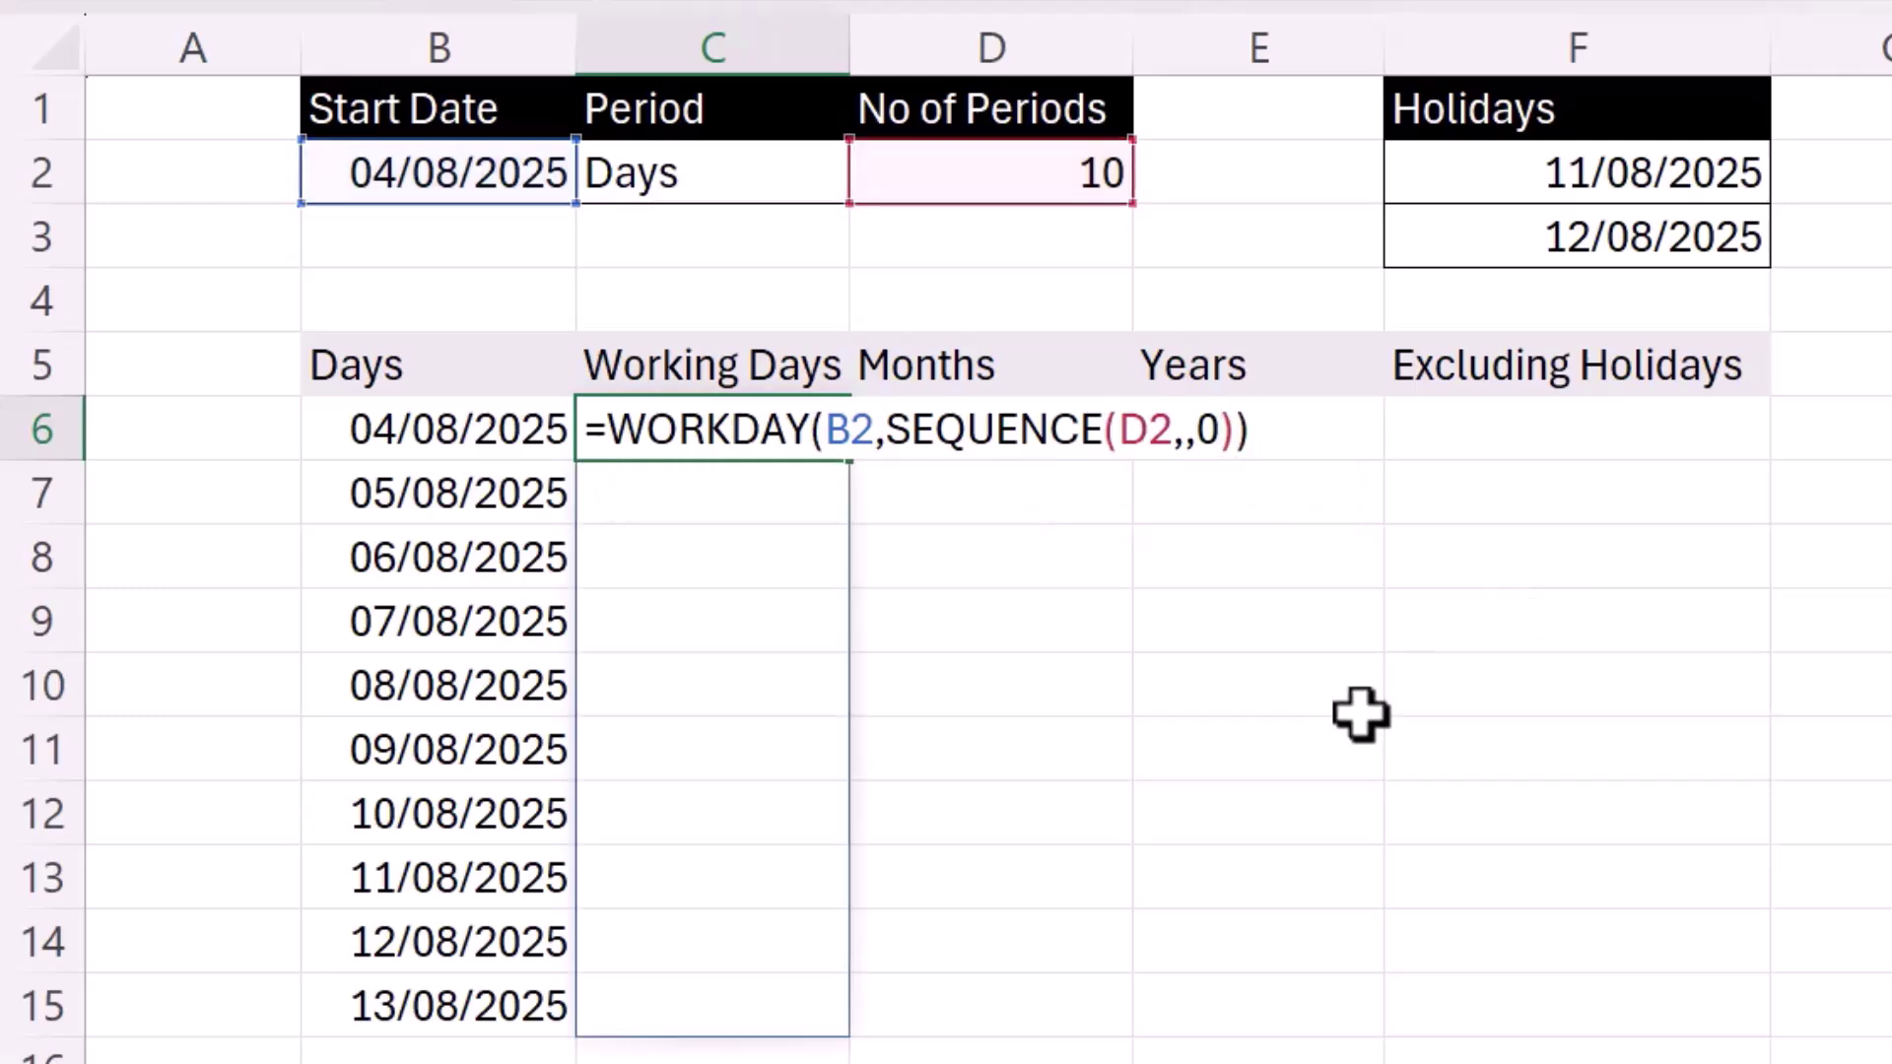
pyautogui.press('Return')
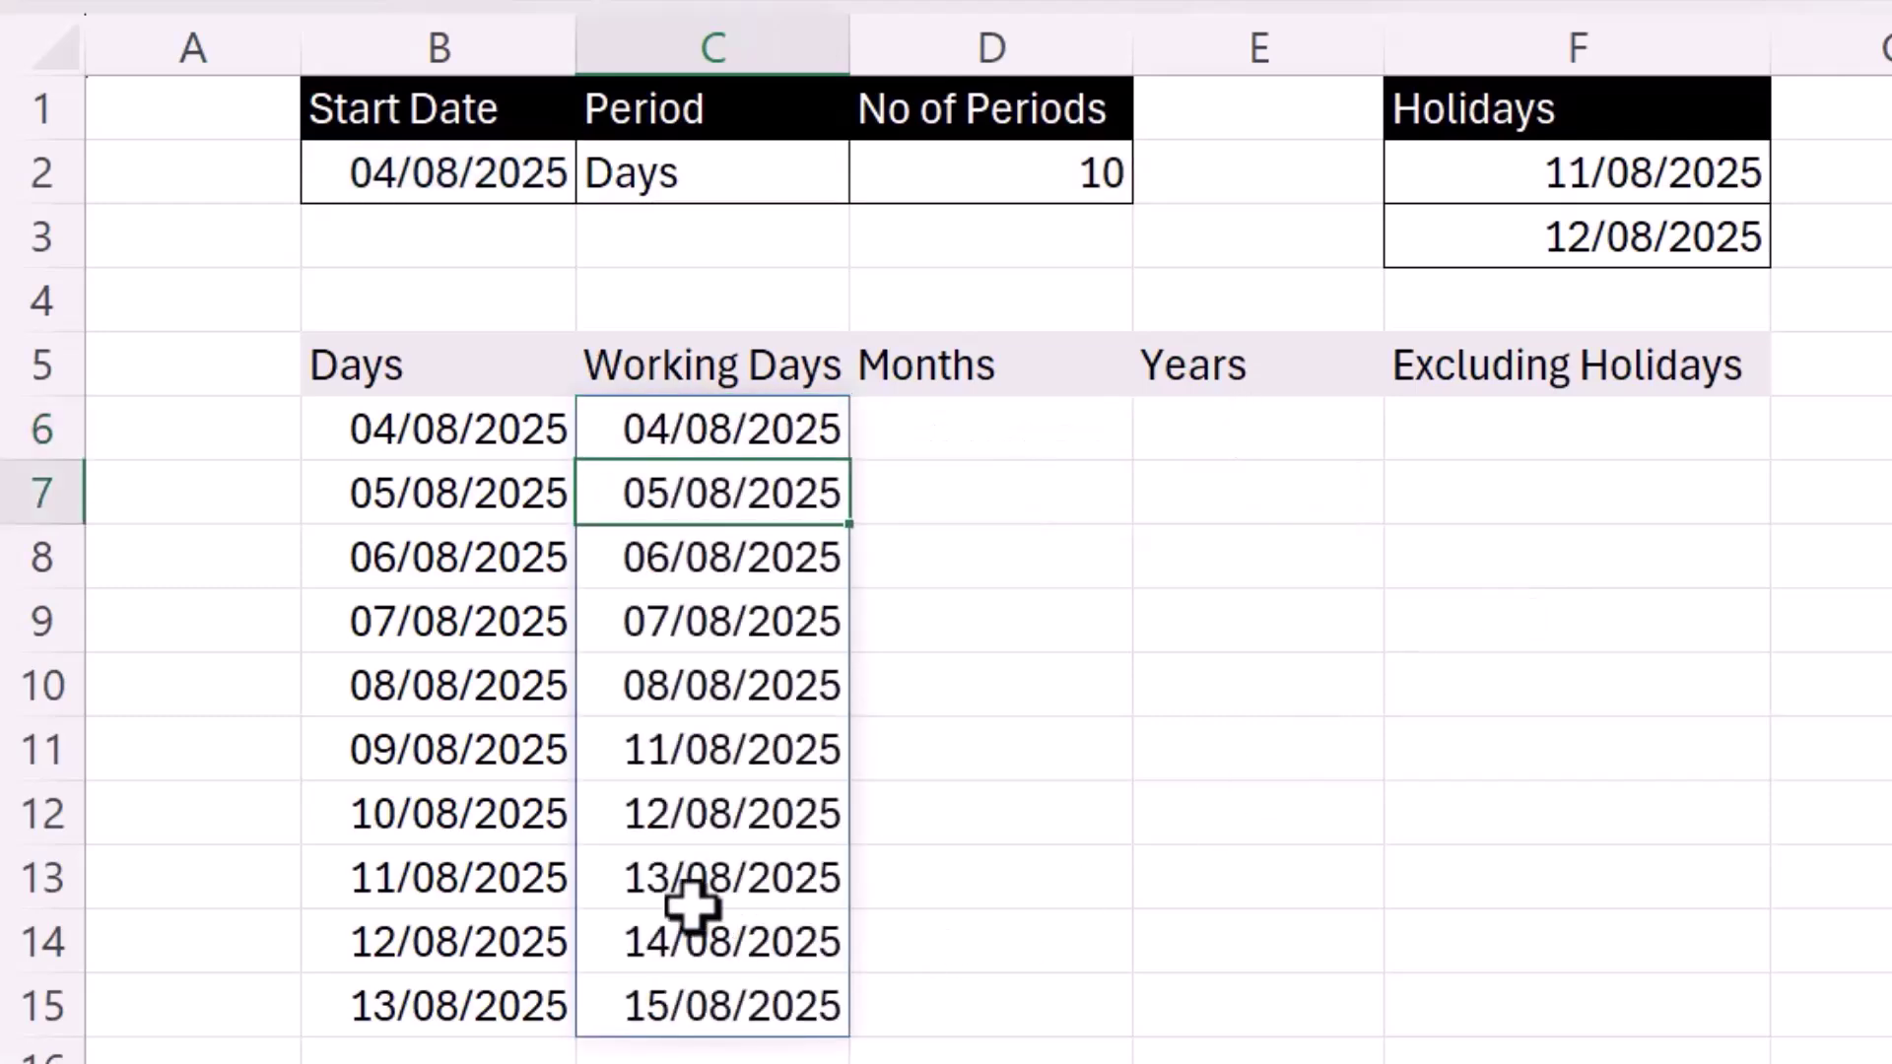
# Step: Enter =EDATE(B2,SEQUENCE(D2,,0)) in D6 under Months to list monthly dates from the start date
pyautogui.click(929, 429)
pyautogui.write('=edate')
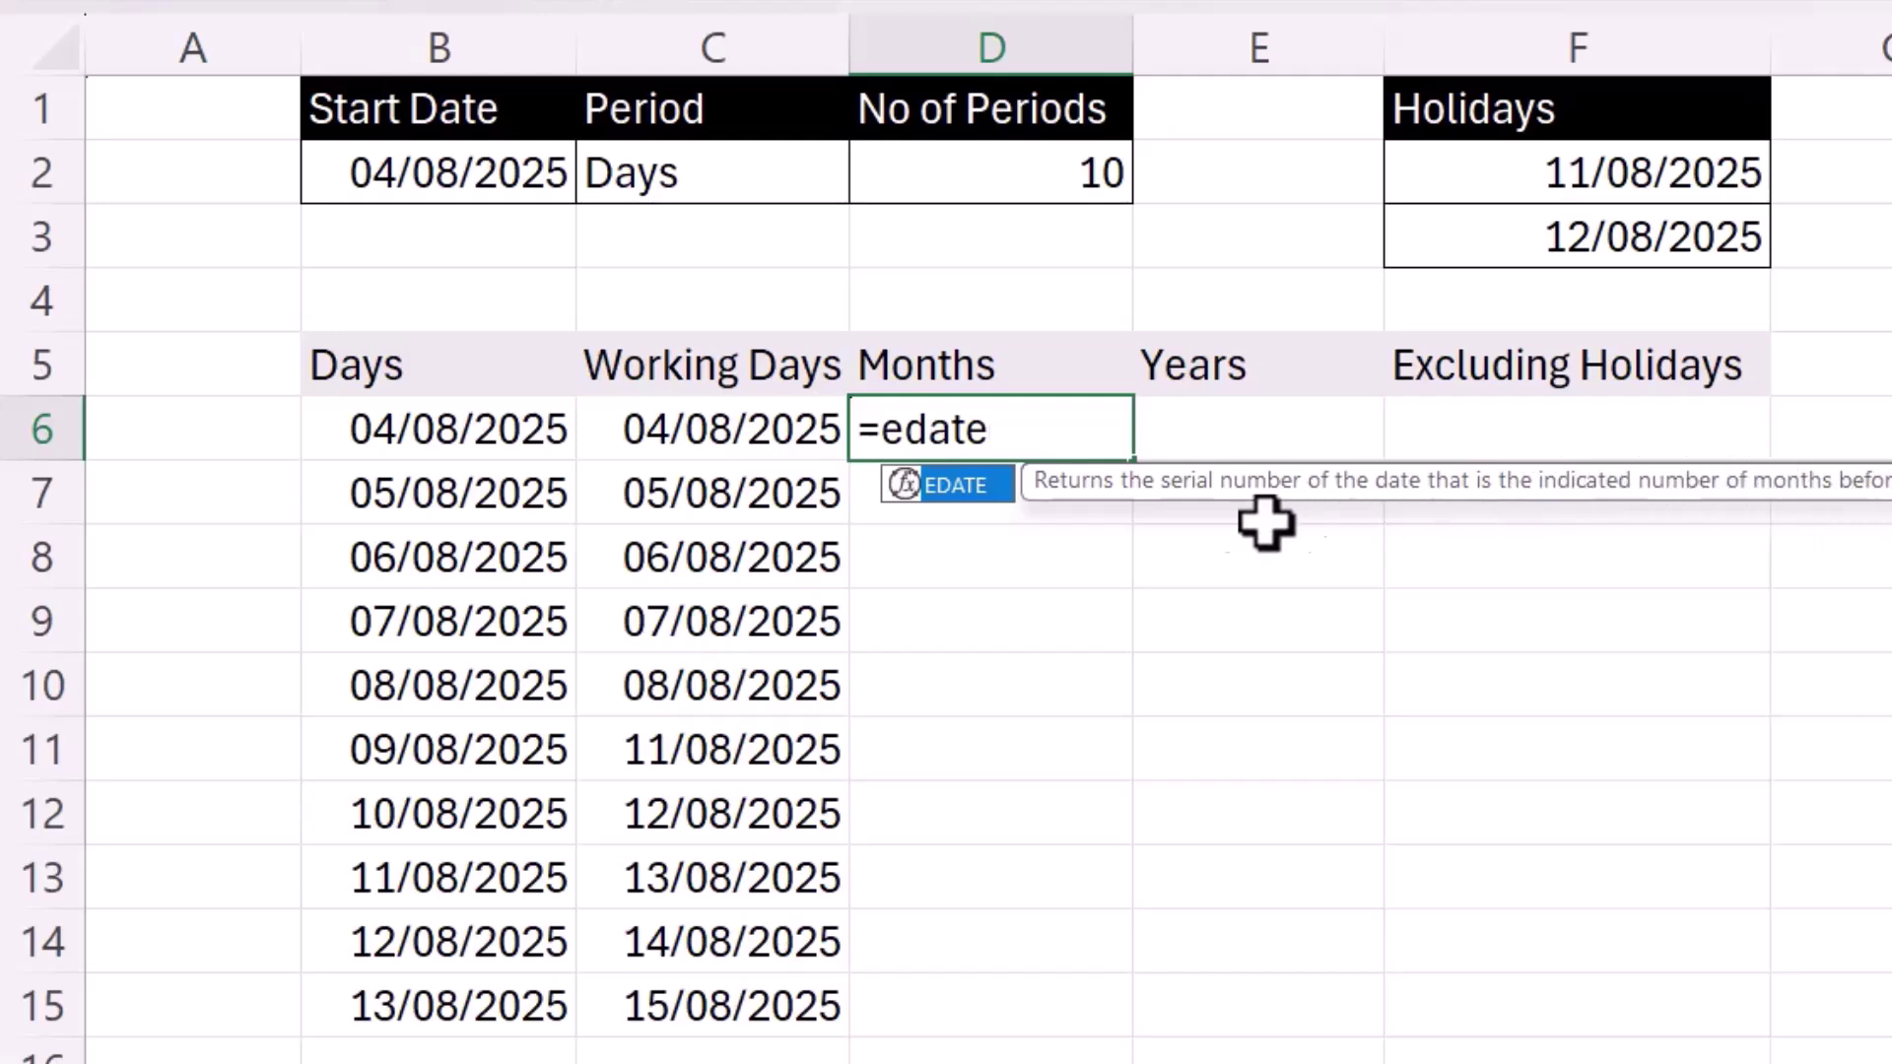
pyautogui.write('(')
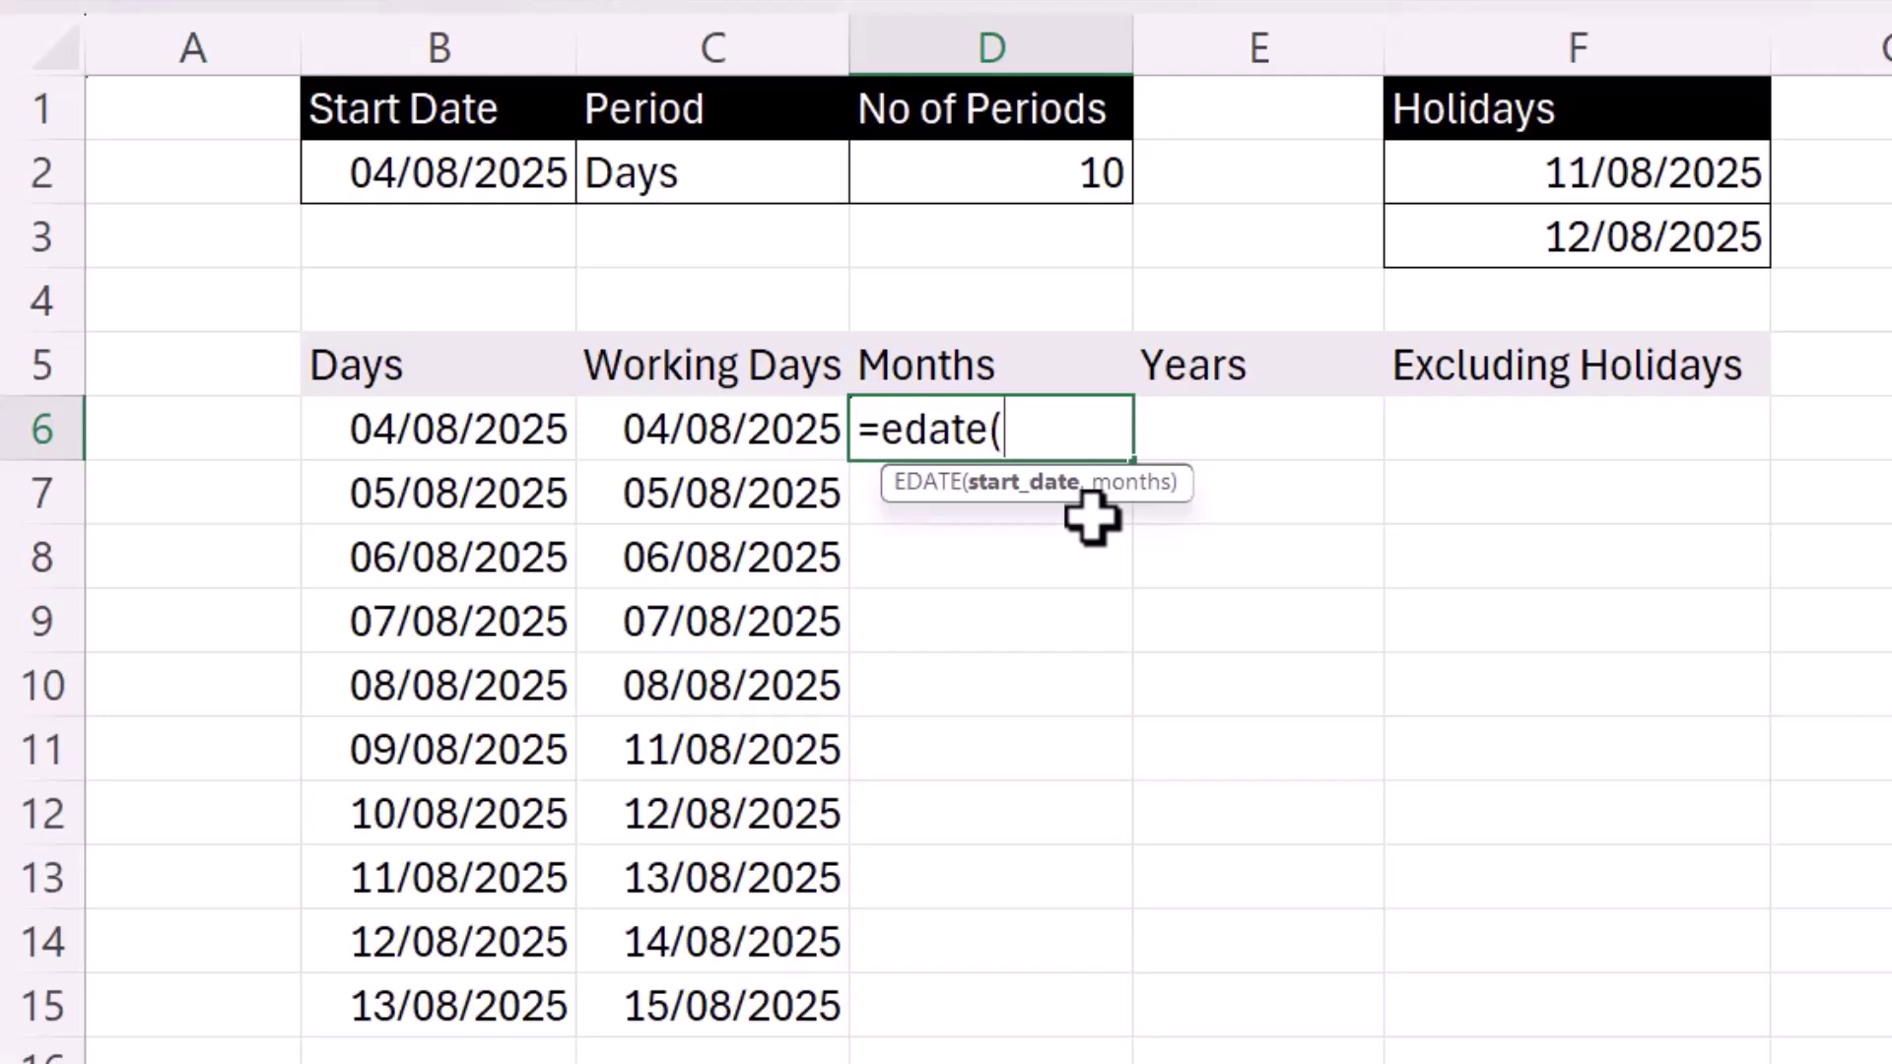
pyautogui.click(414, 170)
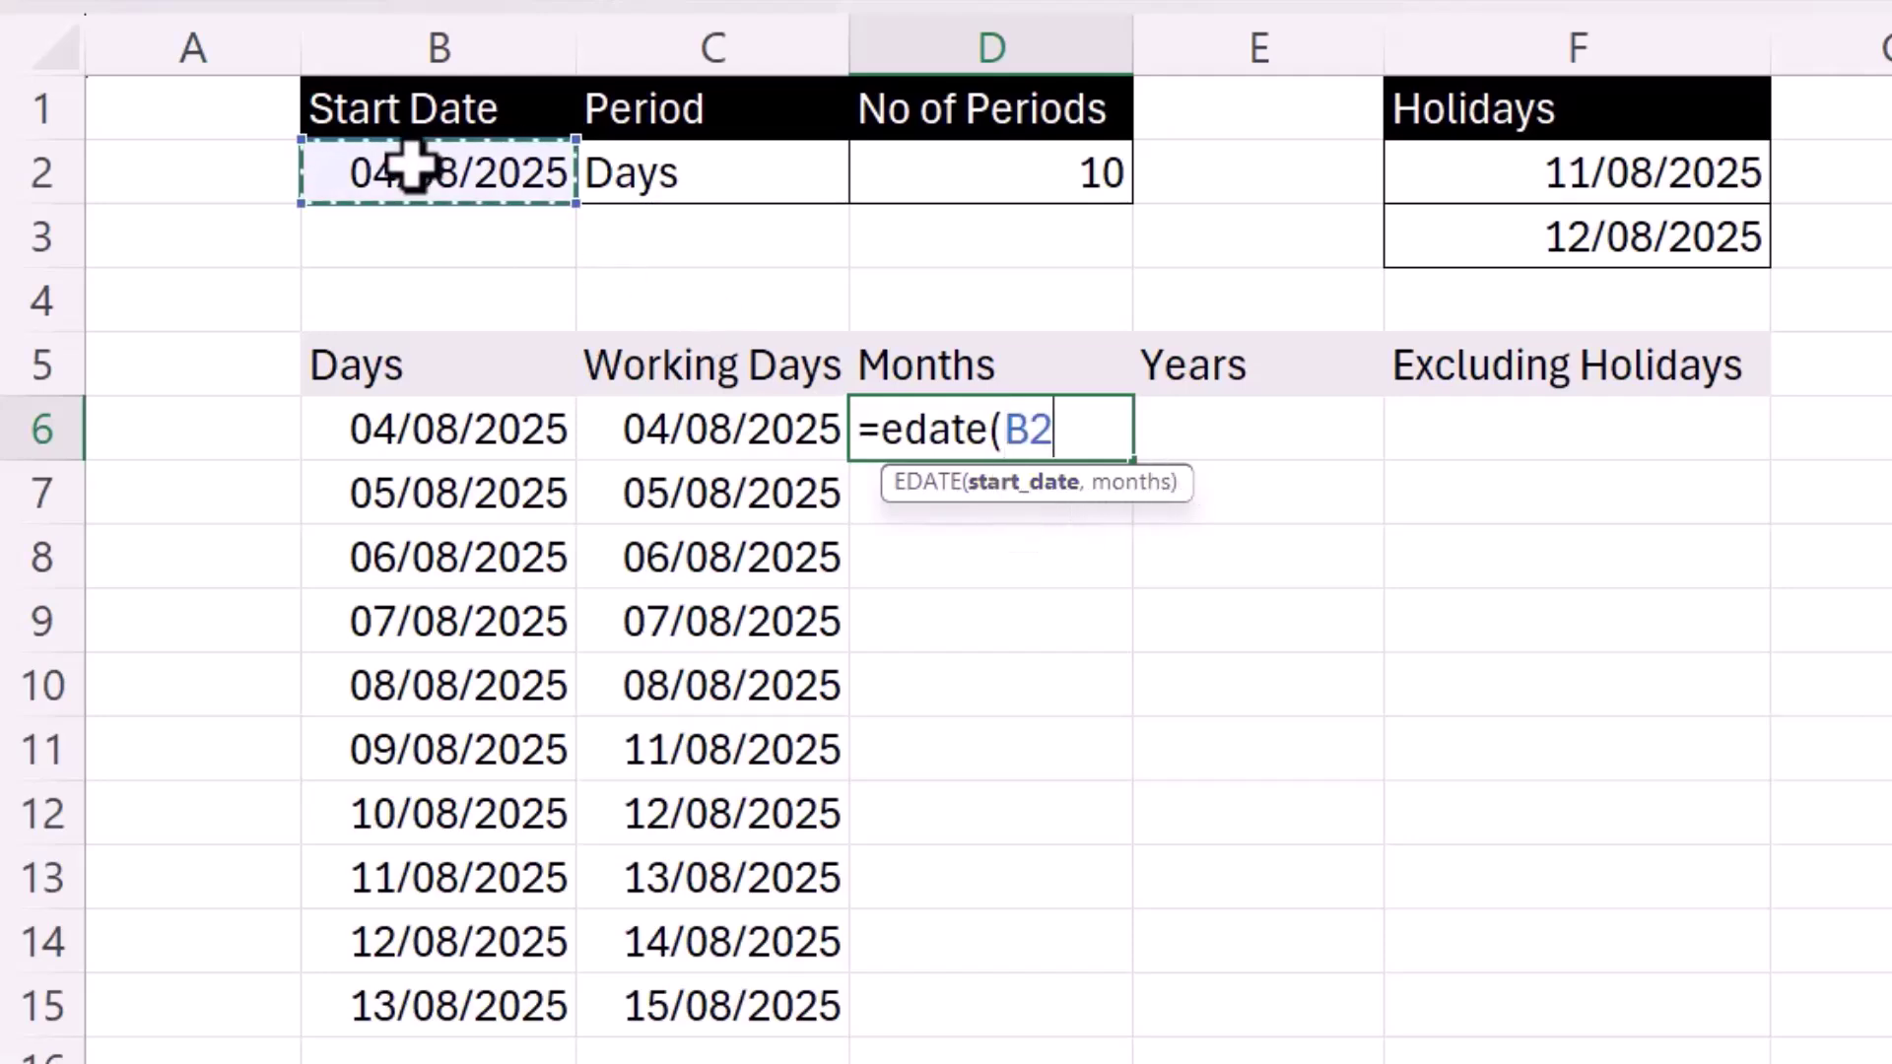
pyautogui.write(',se')
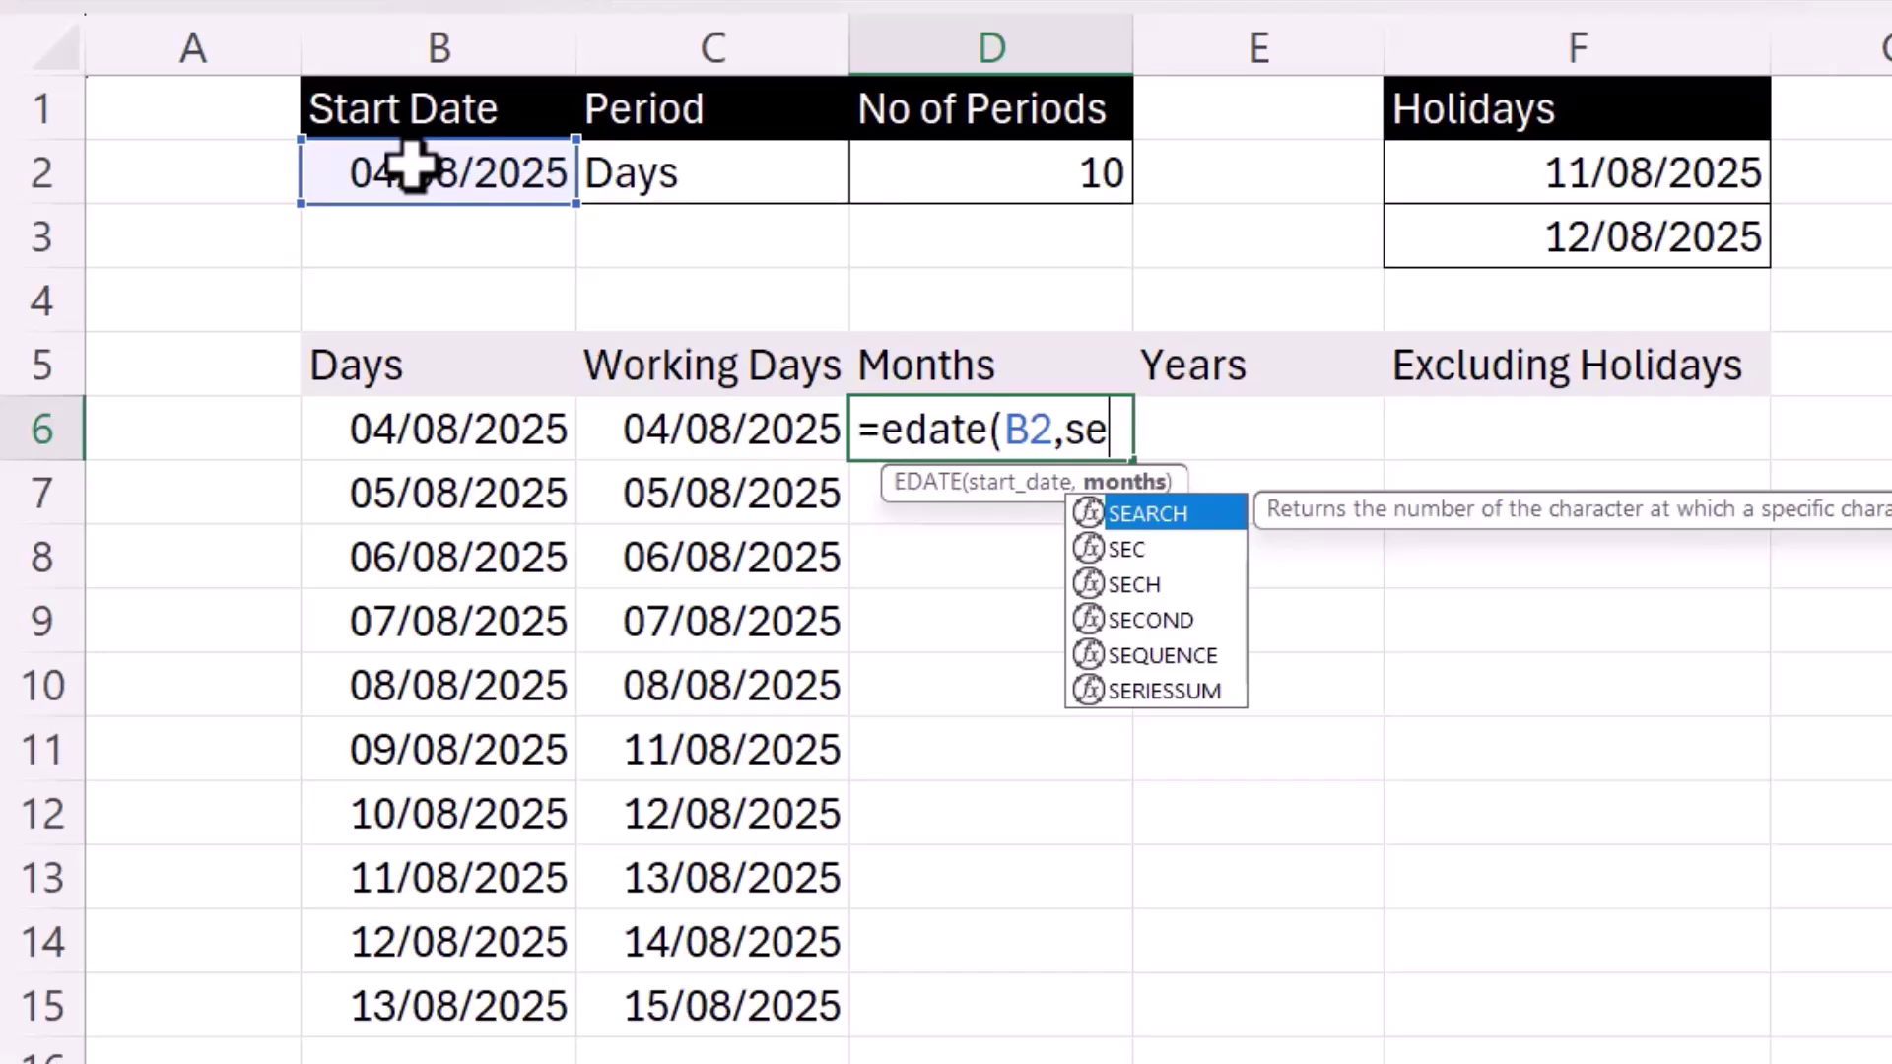
pyautogui.doubleClick(1194, 656)
pyautogui.click(1046, 170)
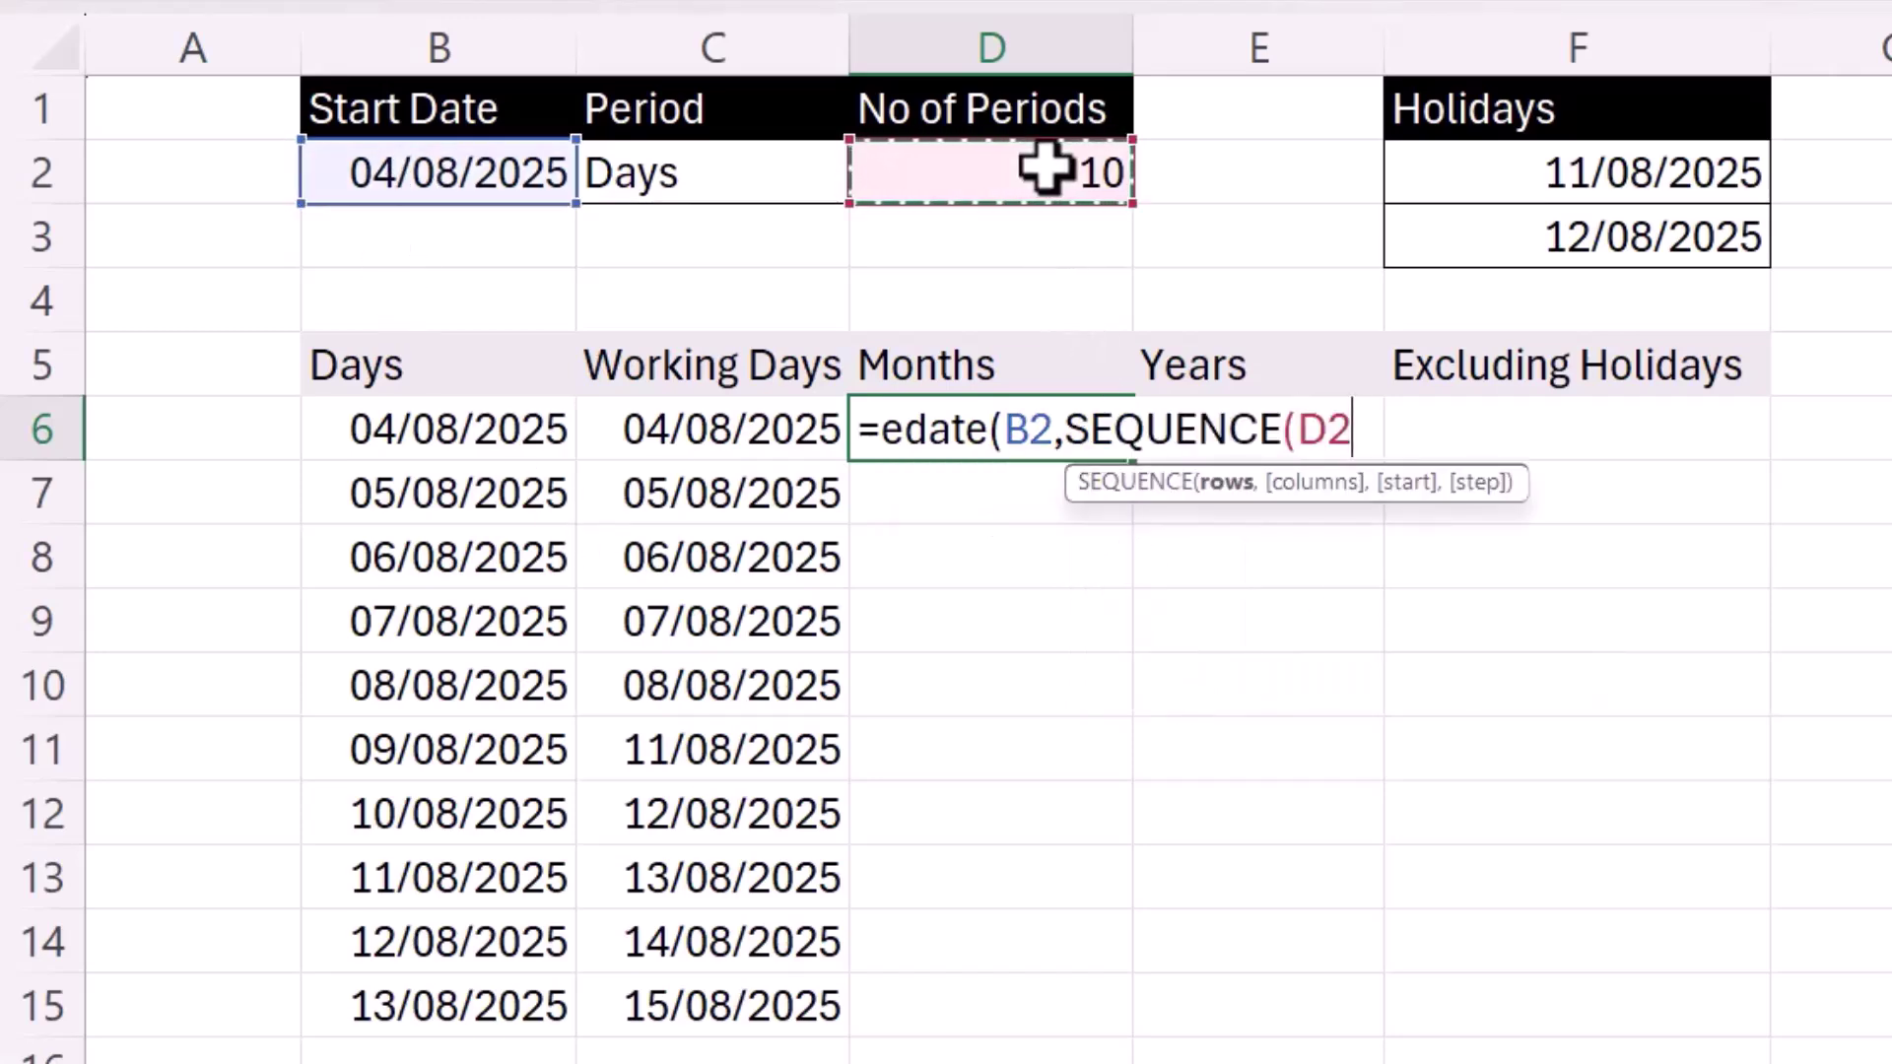
pyautogui.write(',')
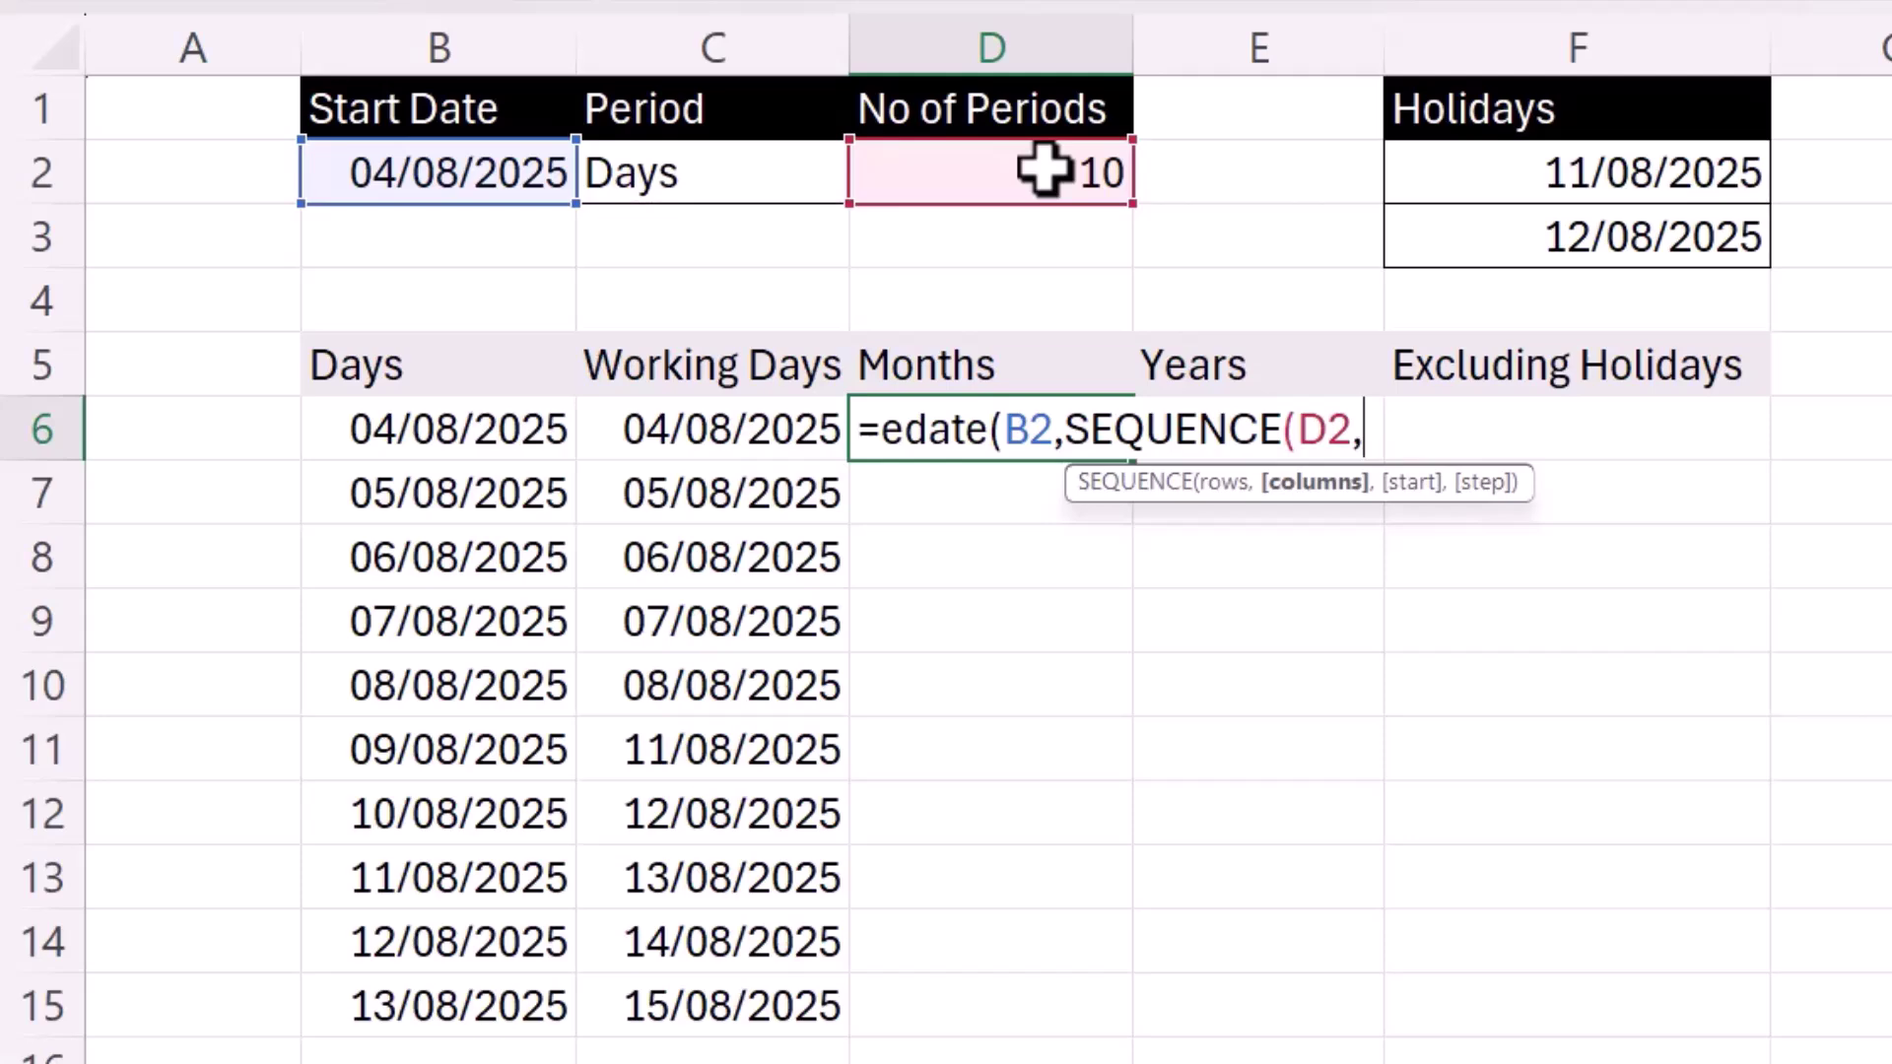
pyautogui.write(',')
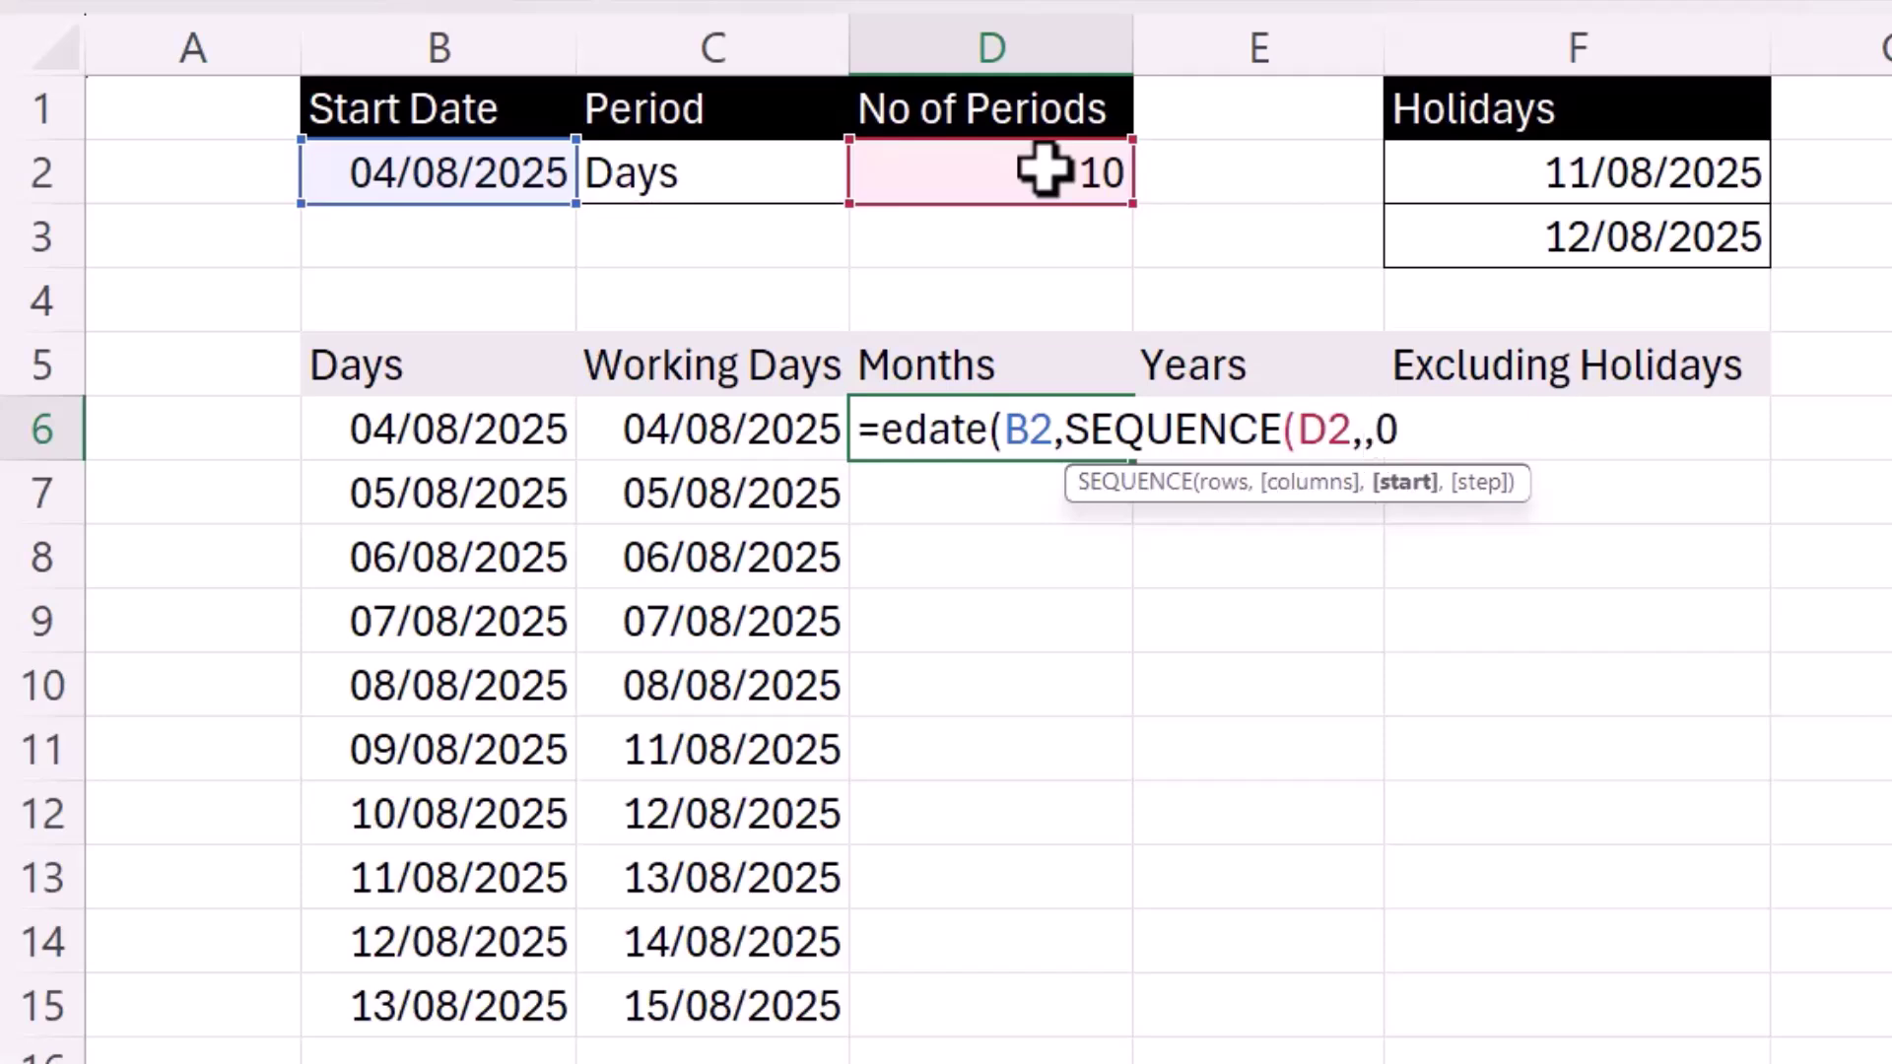
pyautogui.write('0')
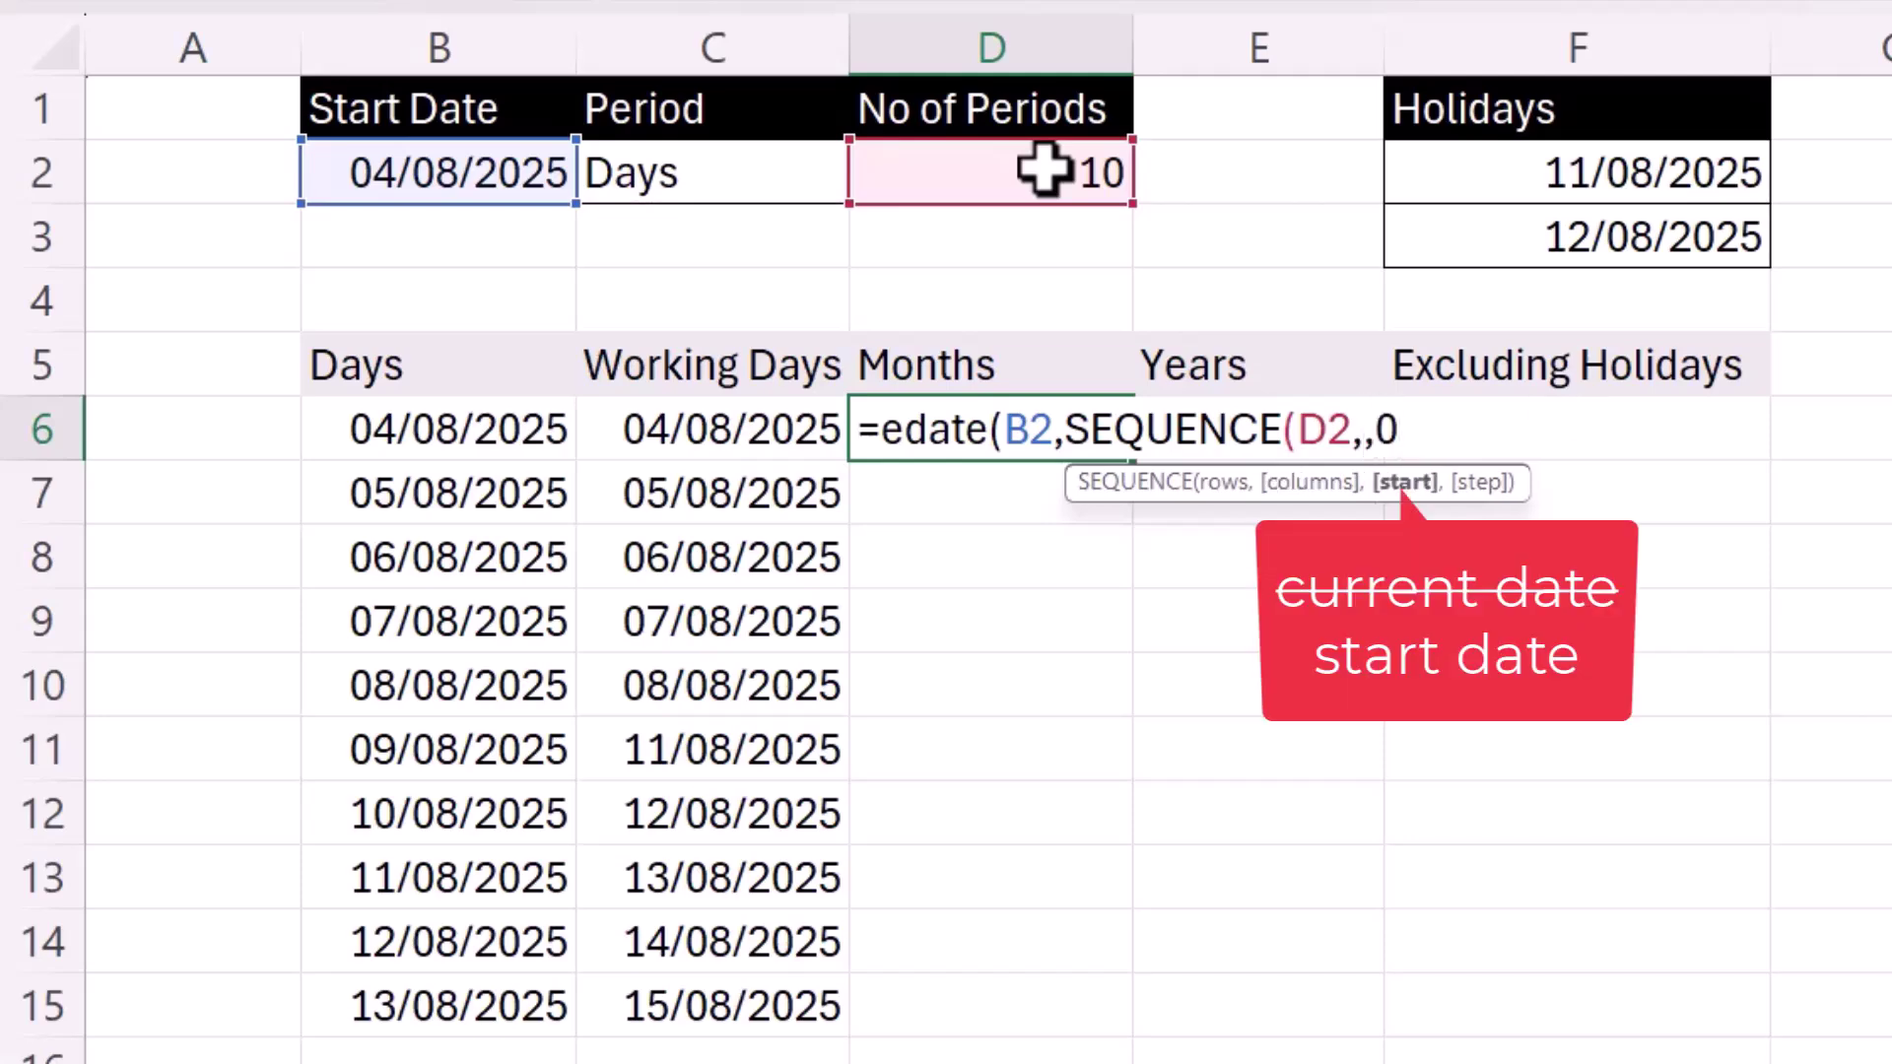
pyautogui.write('))')
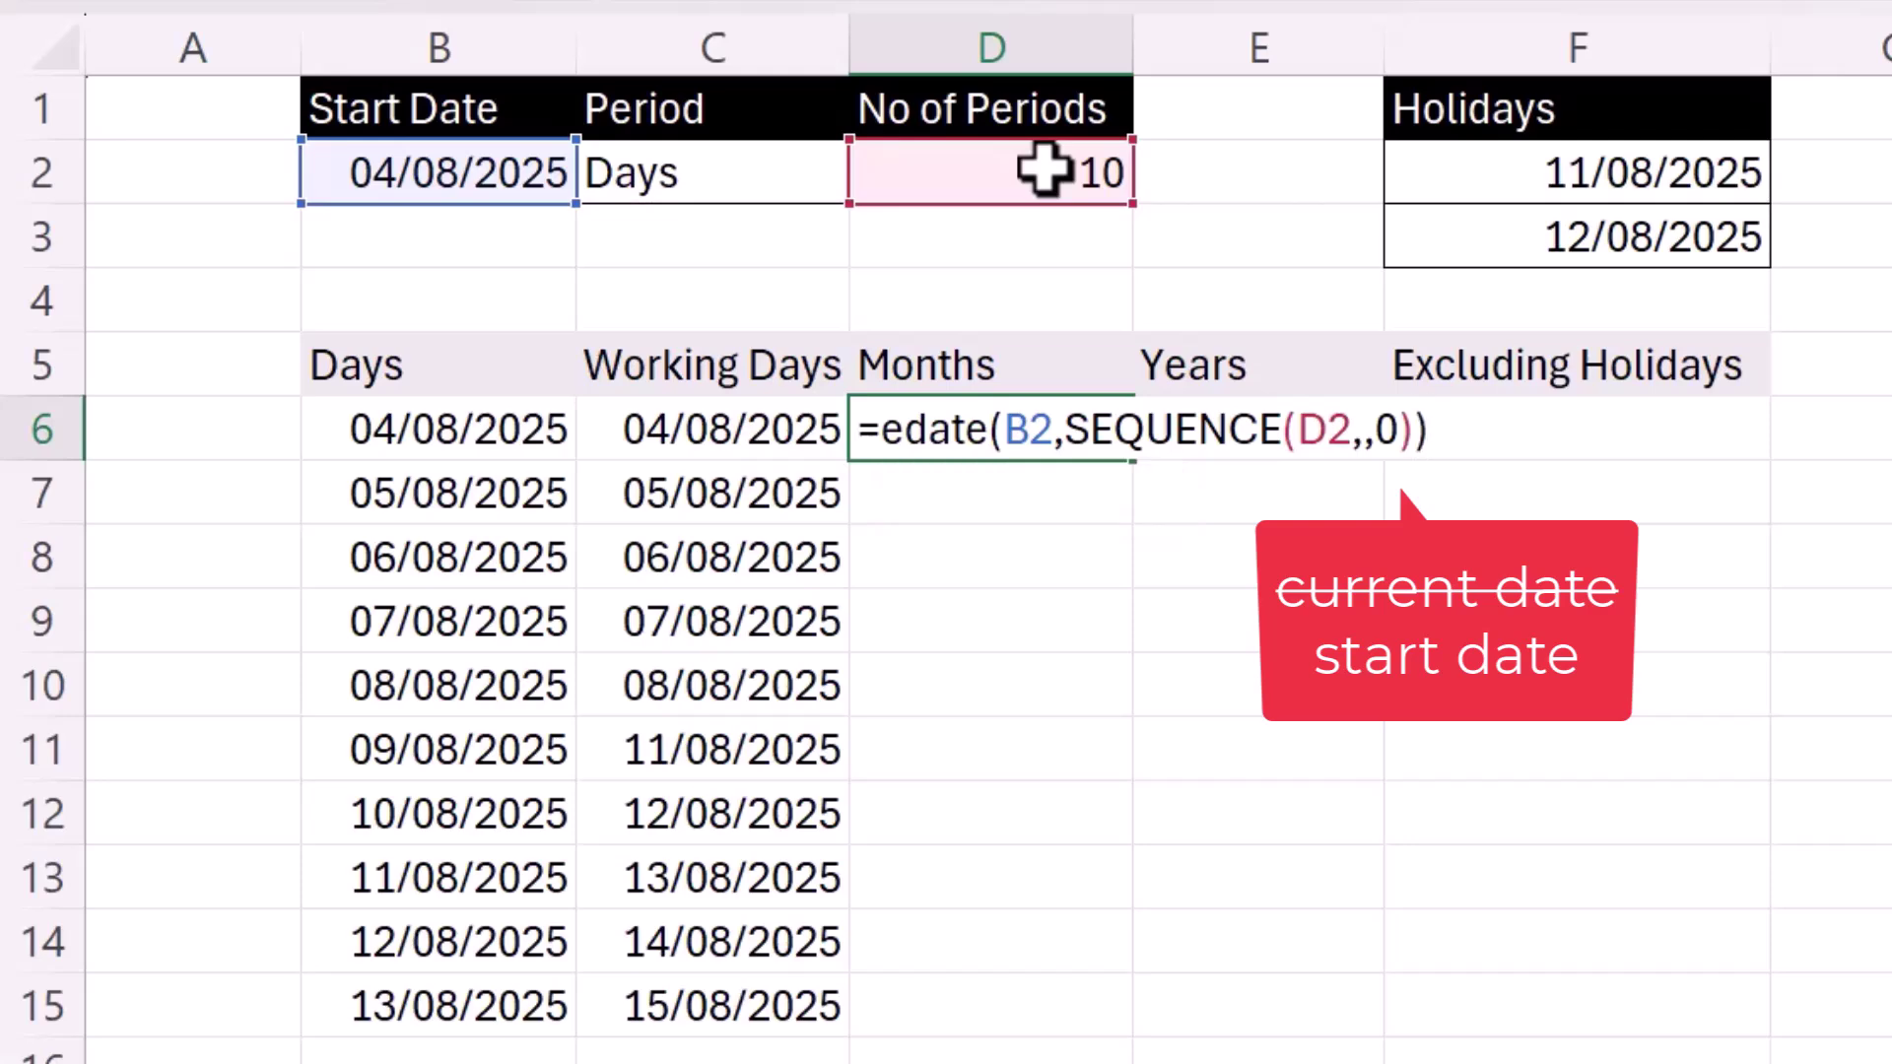
pyautogui.press('Return')
# Step: Enter =EDATE(B2,SEQUENCE(D2,,0)*12) in E6 under Years to list yearly dates from the start date
pyautogui.click(1258, 427)
pyautogui.write('=edate')
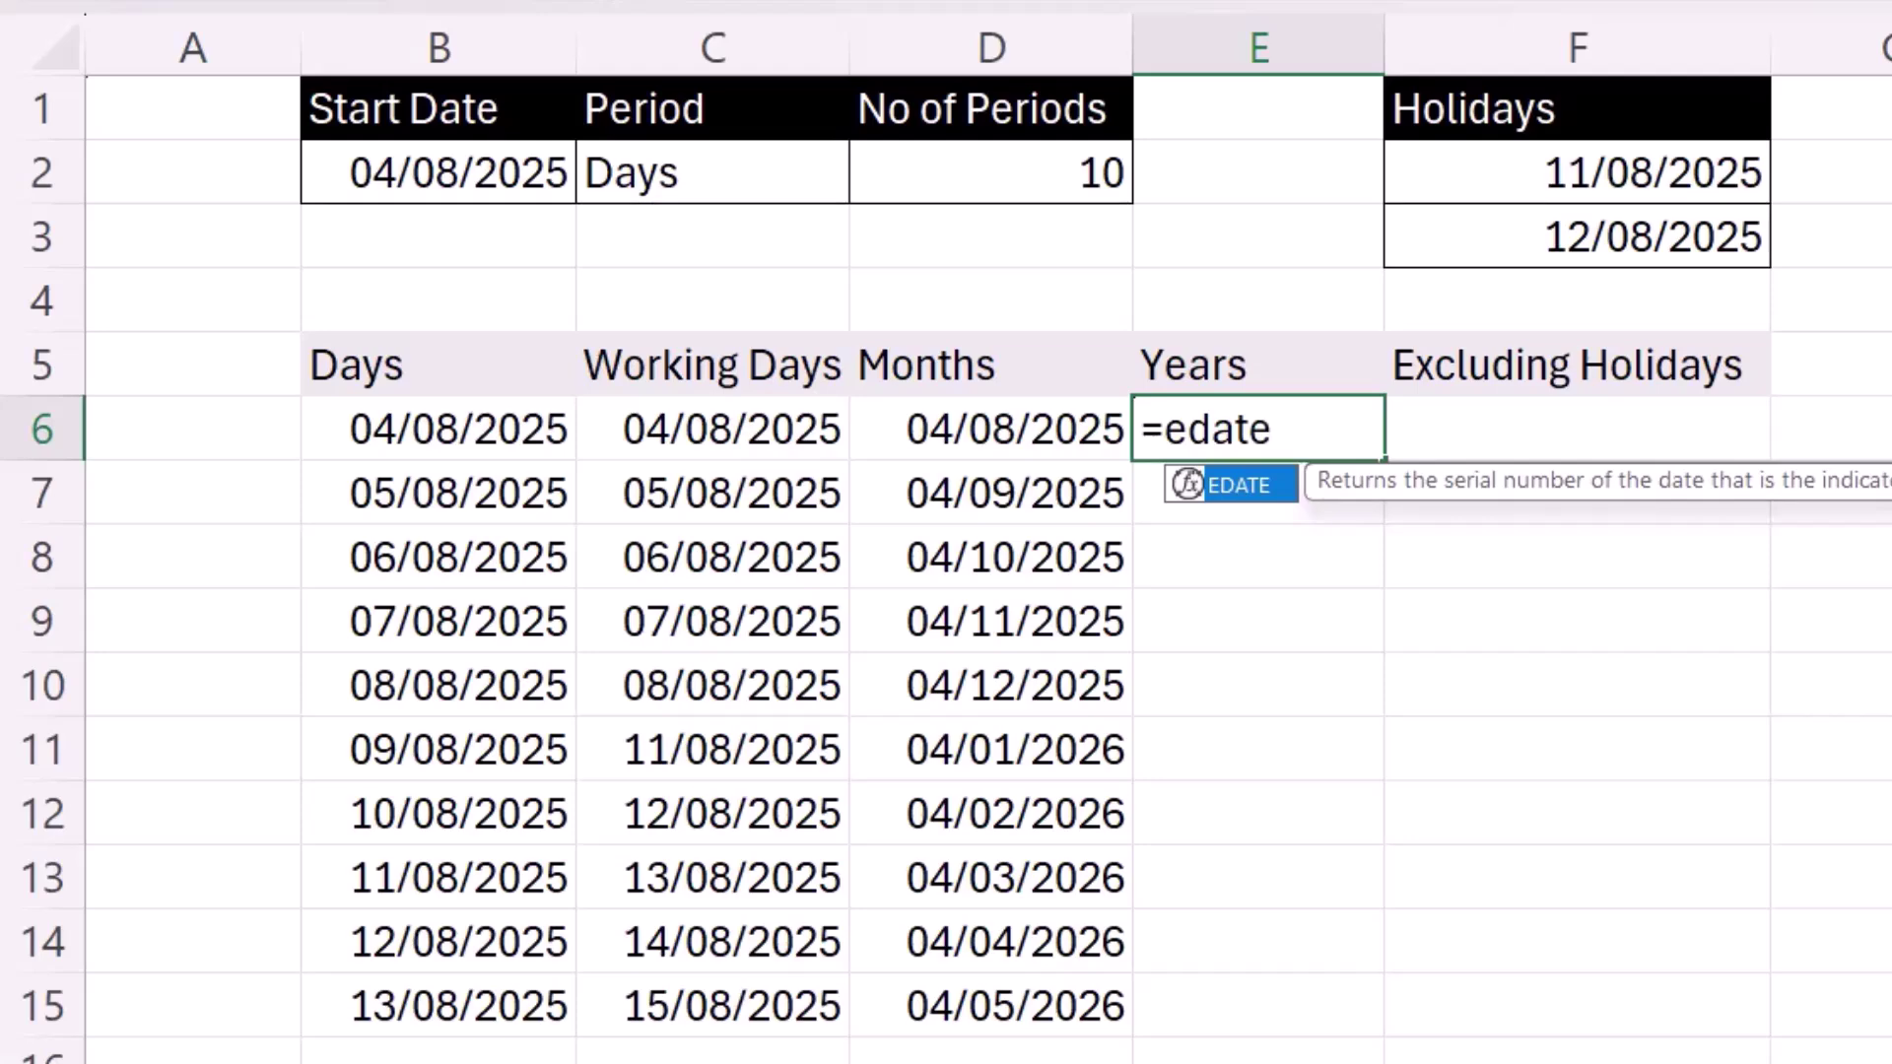
pyautogui.write('(')
pyautogui.click(350, 173)
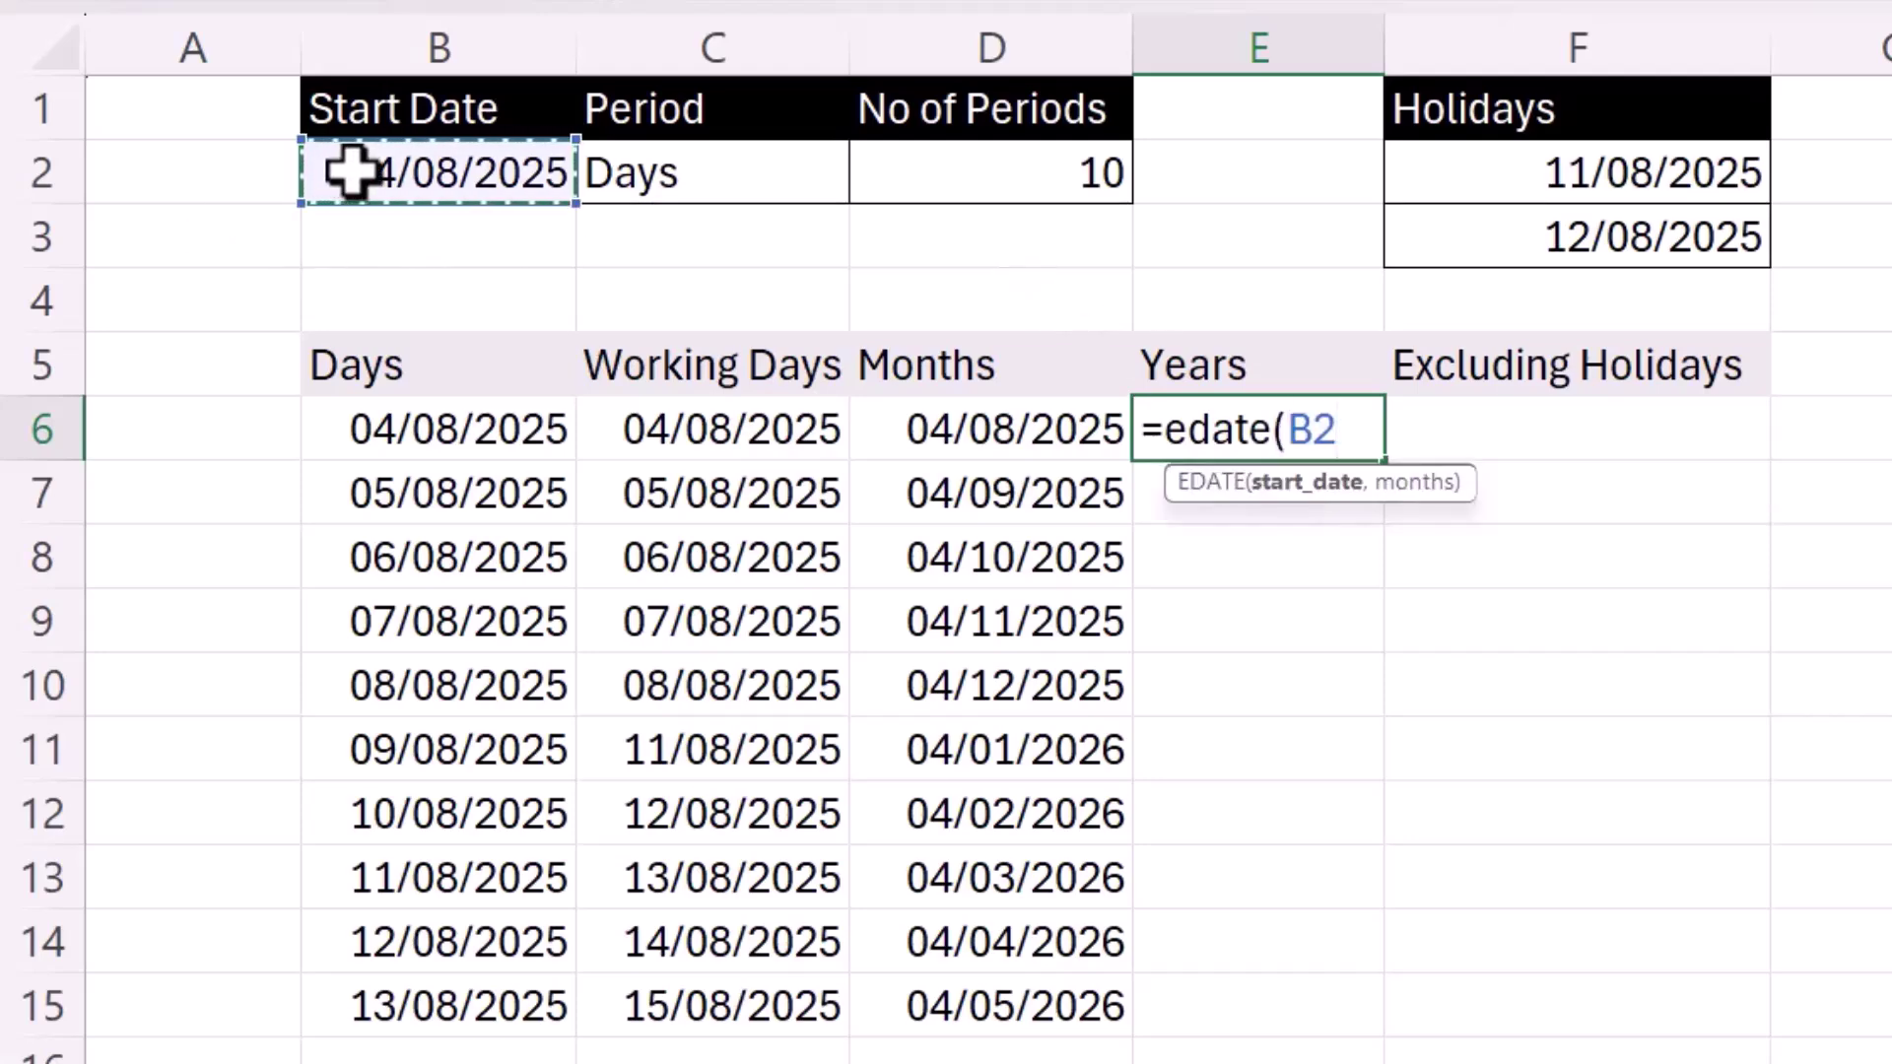
pyautogui.write(',se')
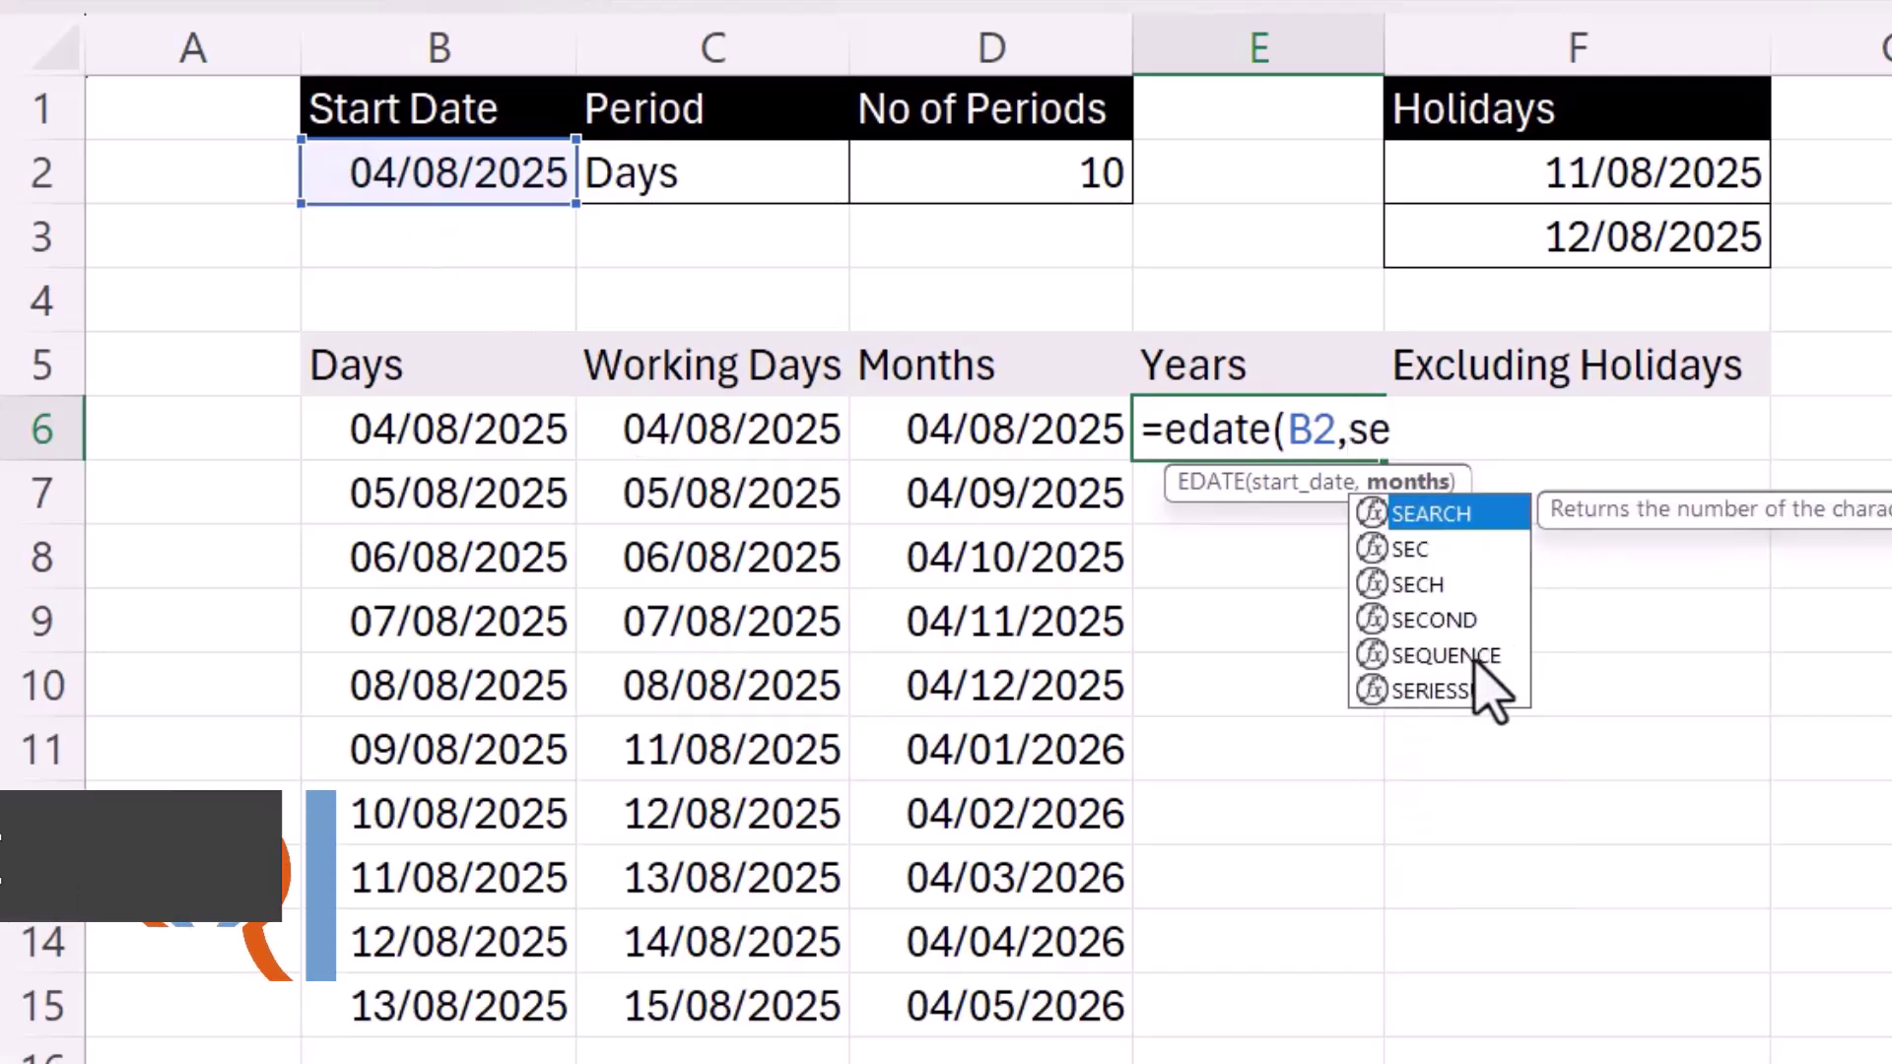
pyautogui.doubleClick(1448, 655)
pyautogui.click(1069, 187)
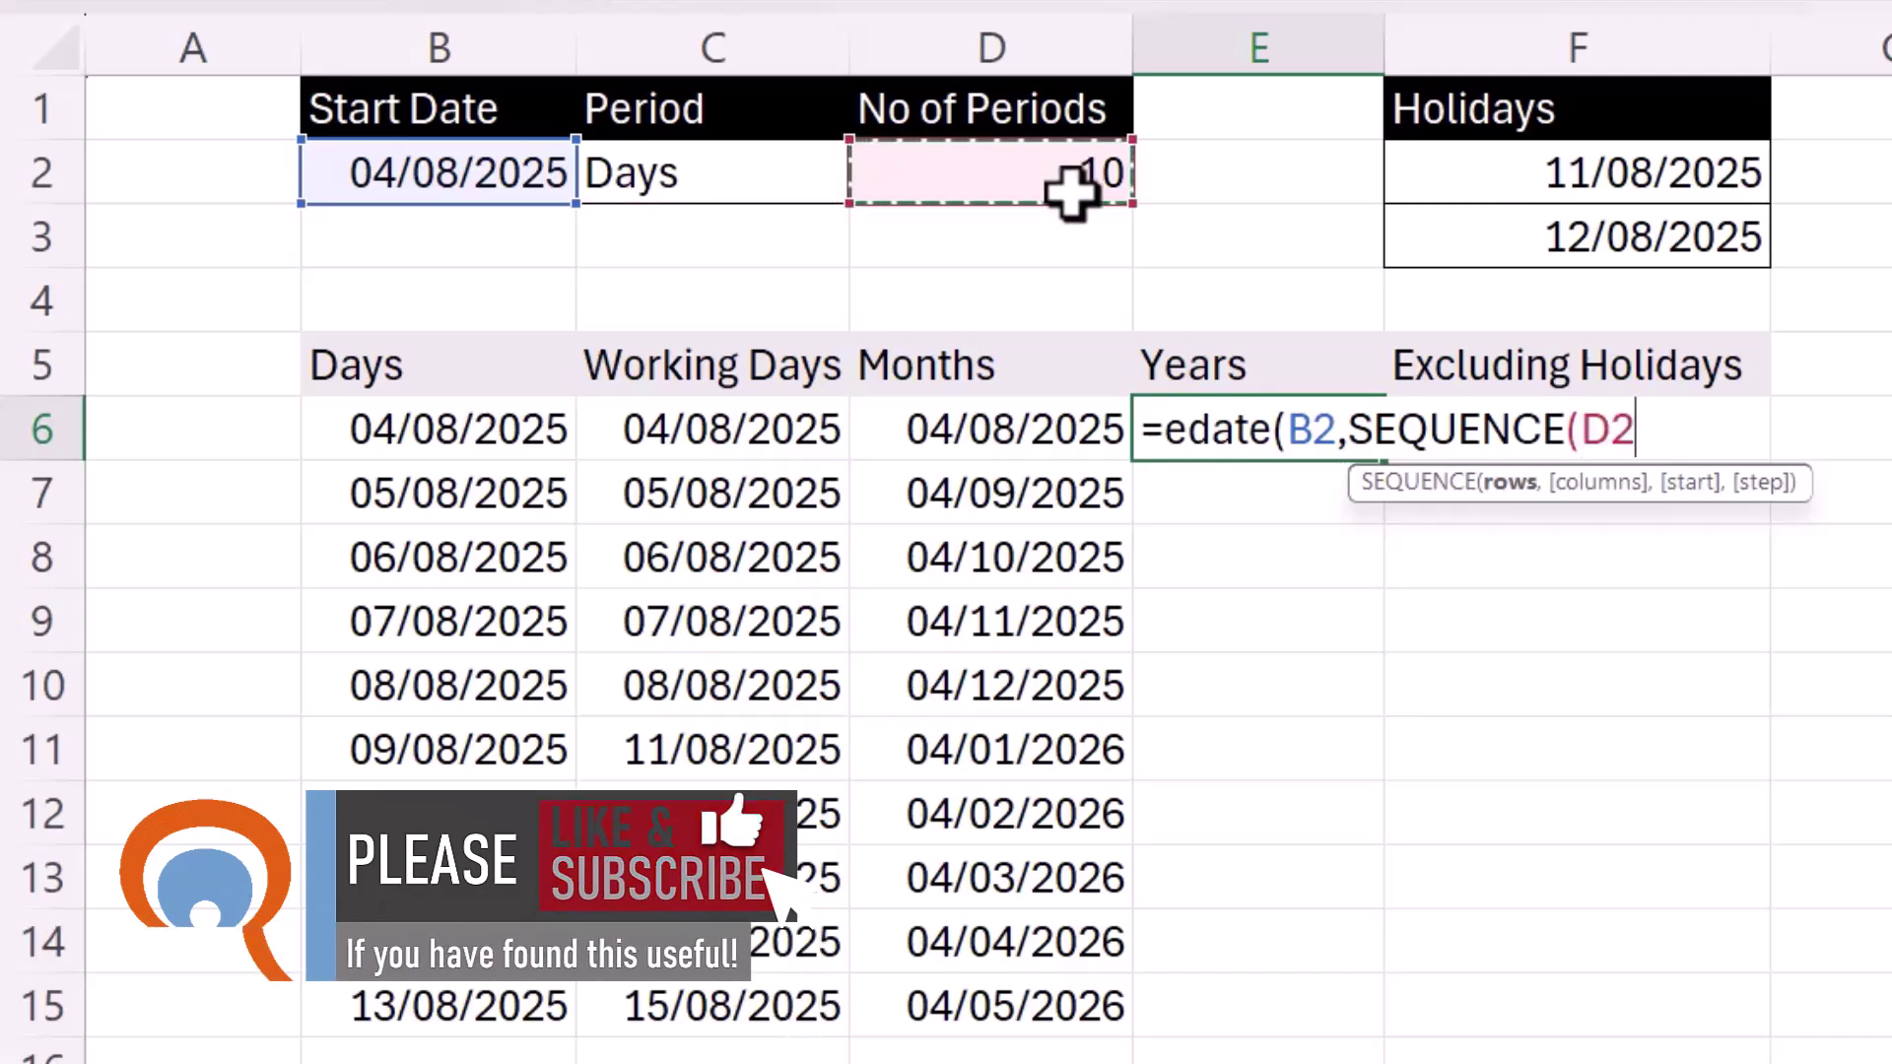
pyautogui.write(',,')
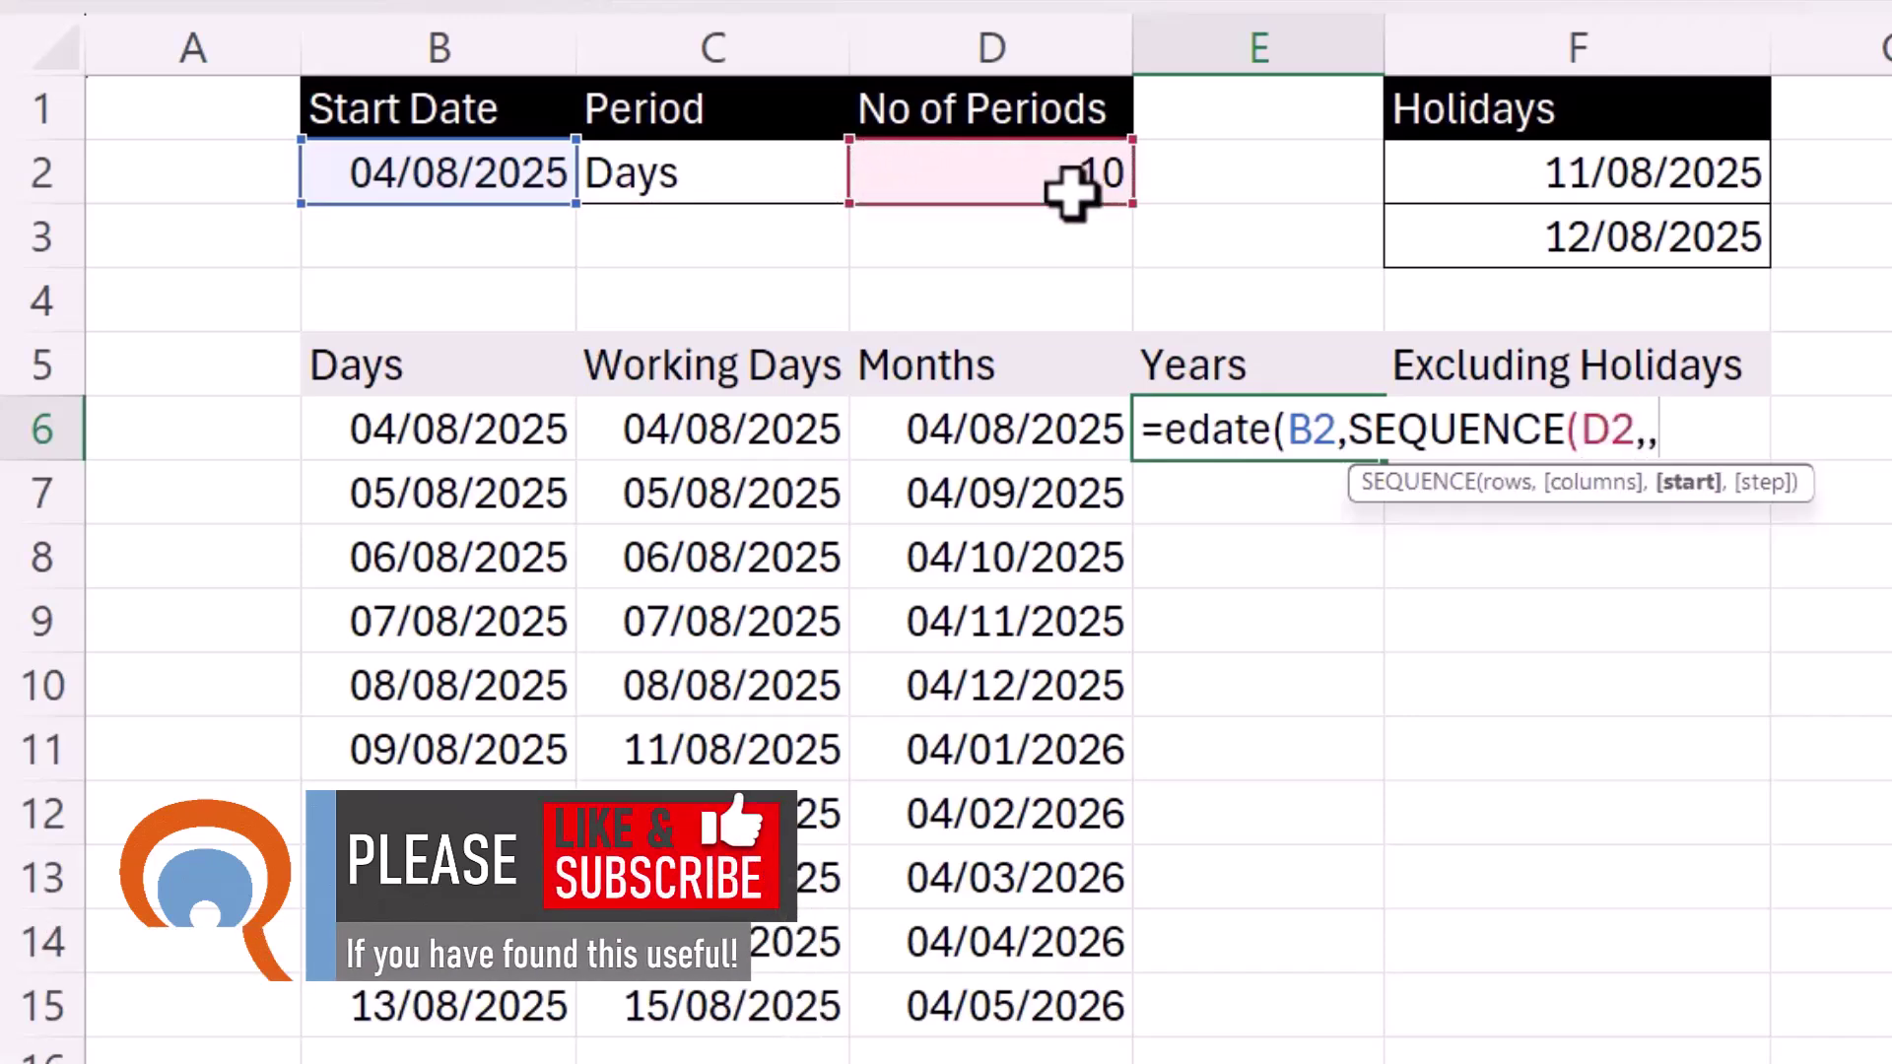
pyautogui.write('0')
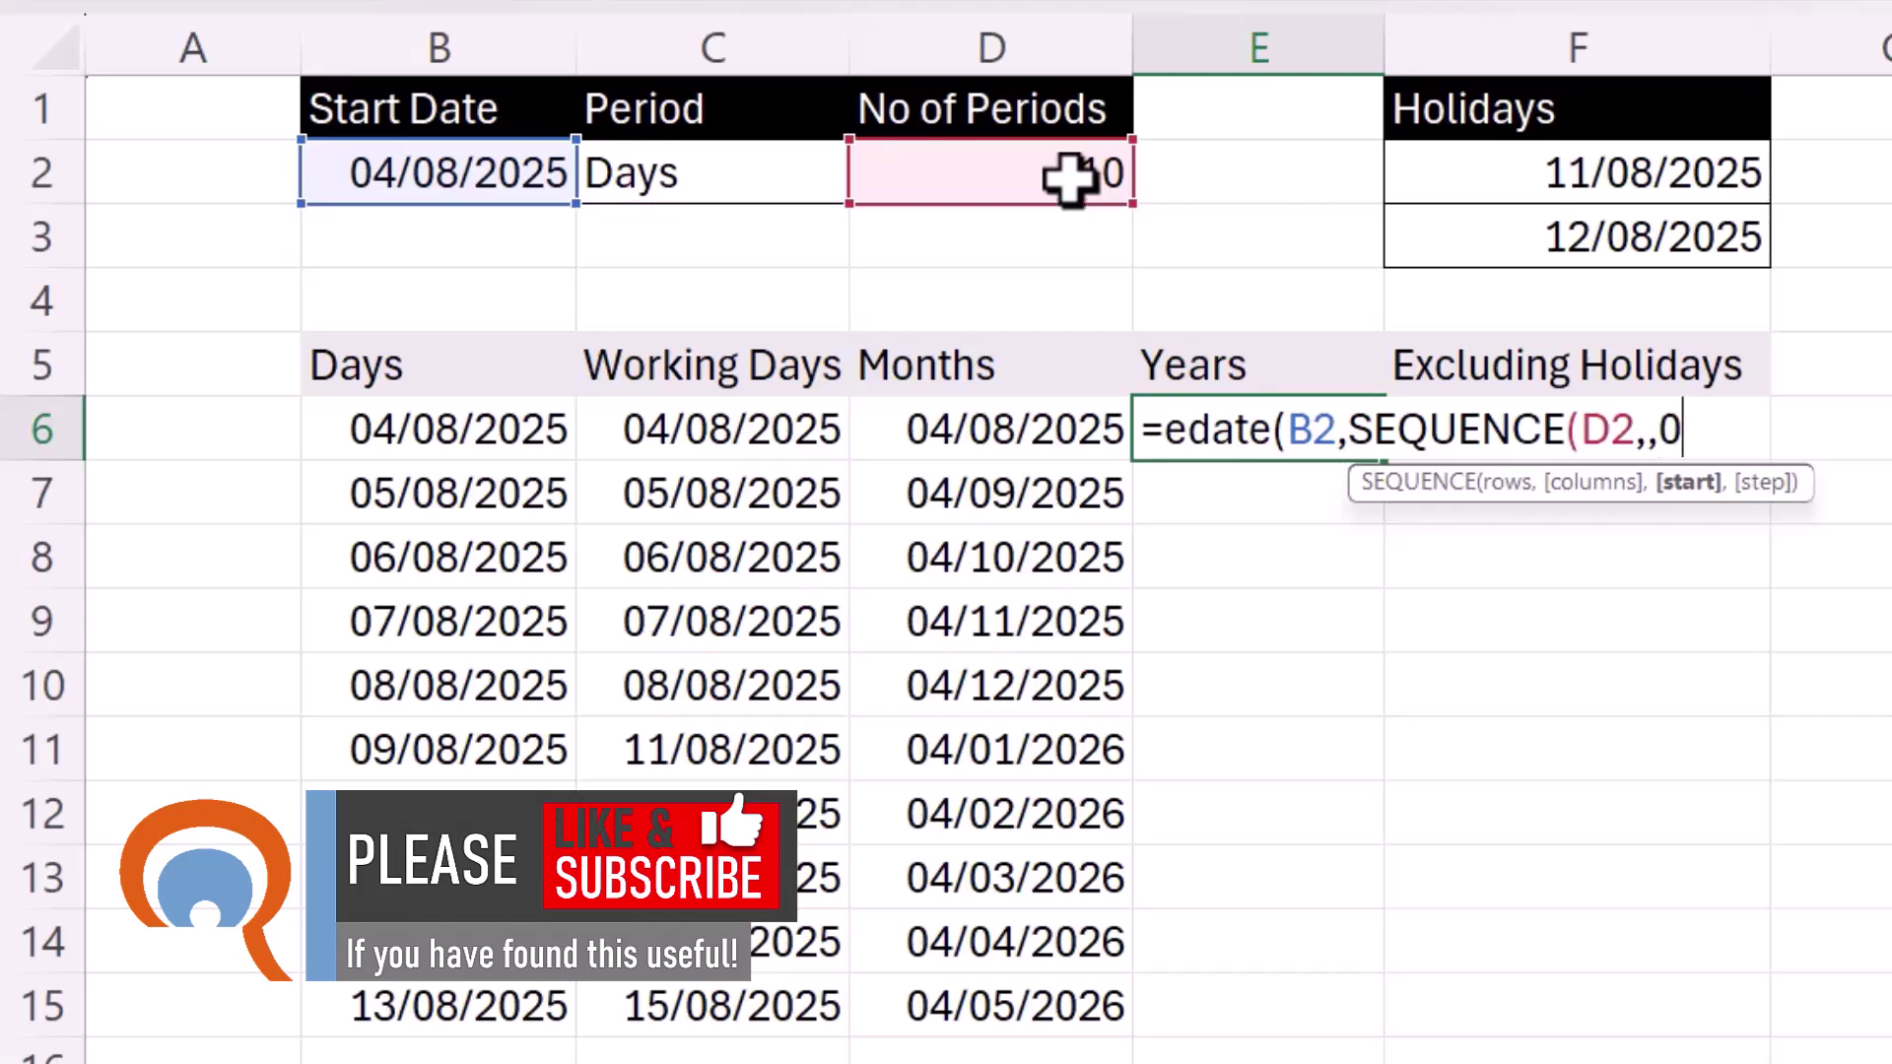
pyautogui.write(')*12)')
pyautogui.press('Return')
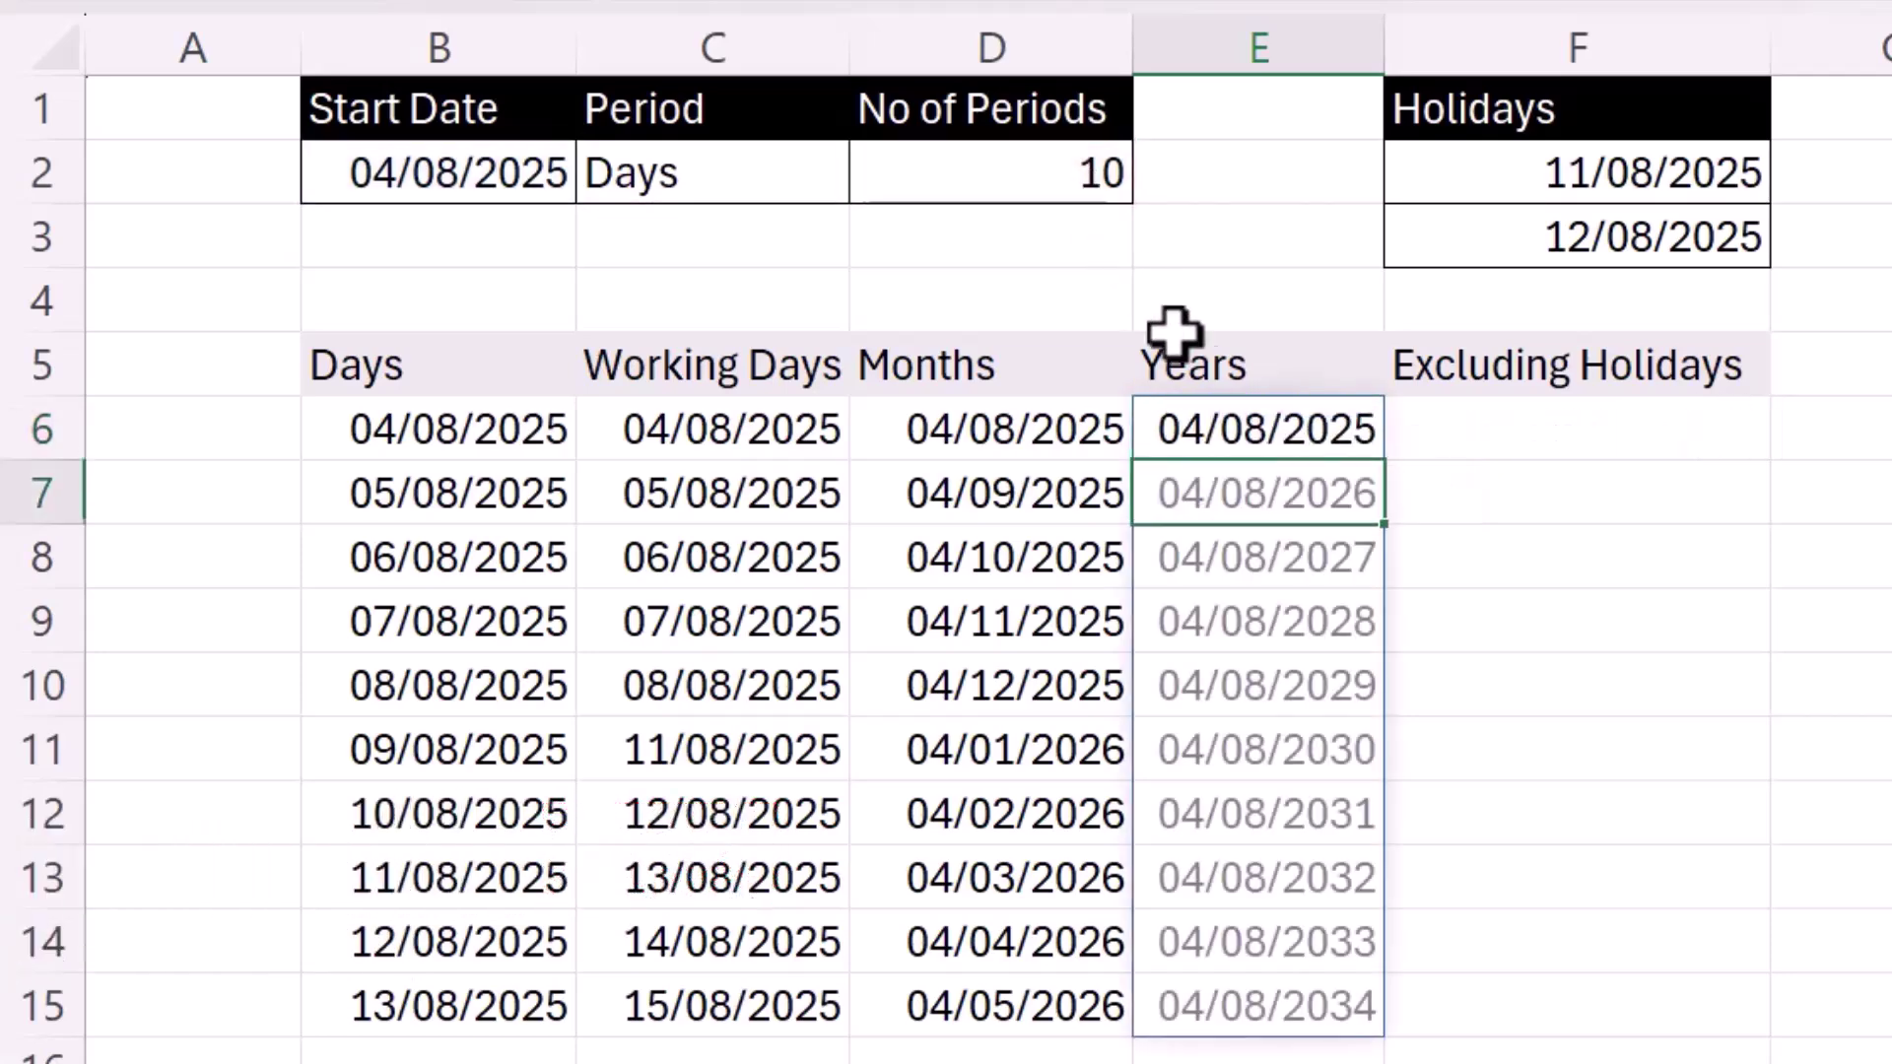
# Step: Enter =XMATCH(B6#,F2:F3) in F6 under Excluding Holidays to match the Days list against the holidays
pyautogui.click(1596, 427)
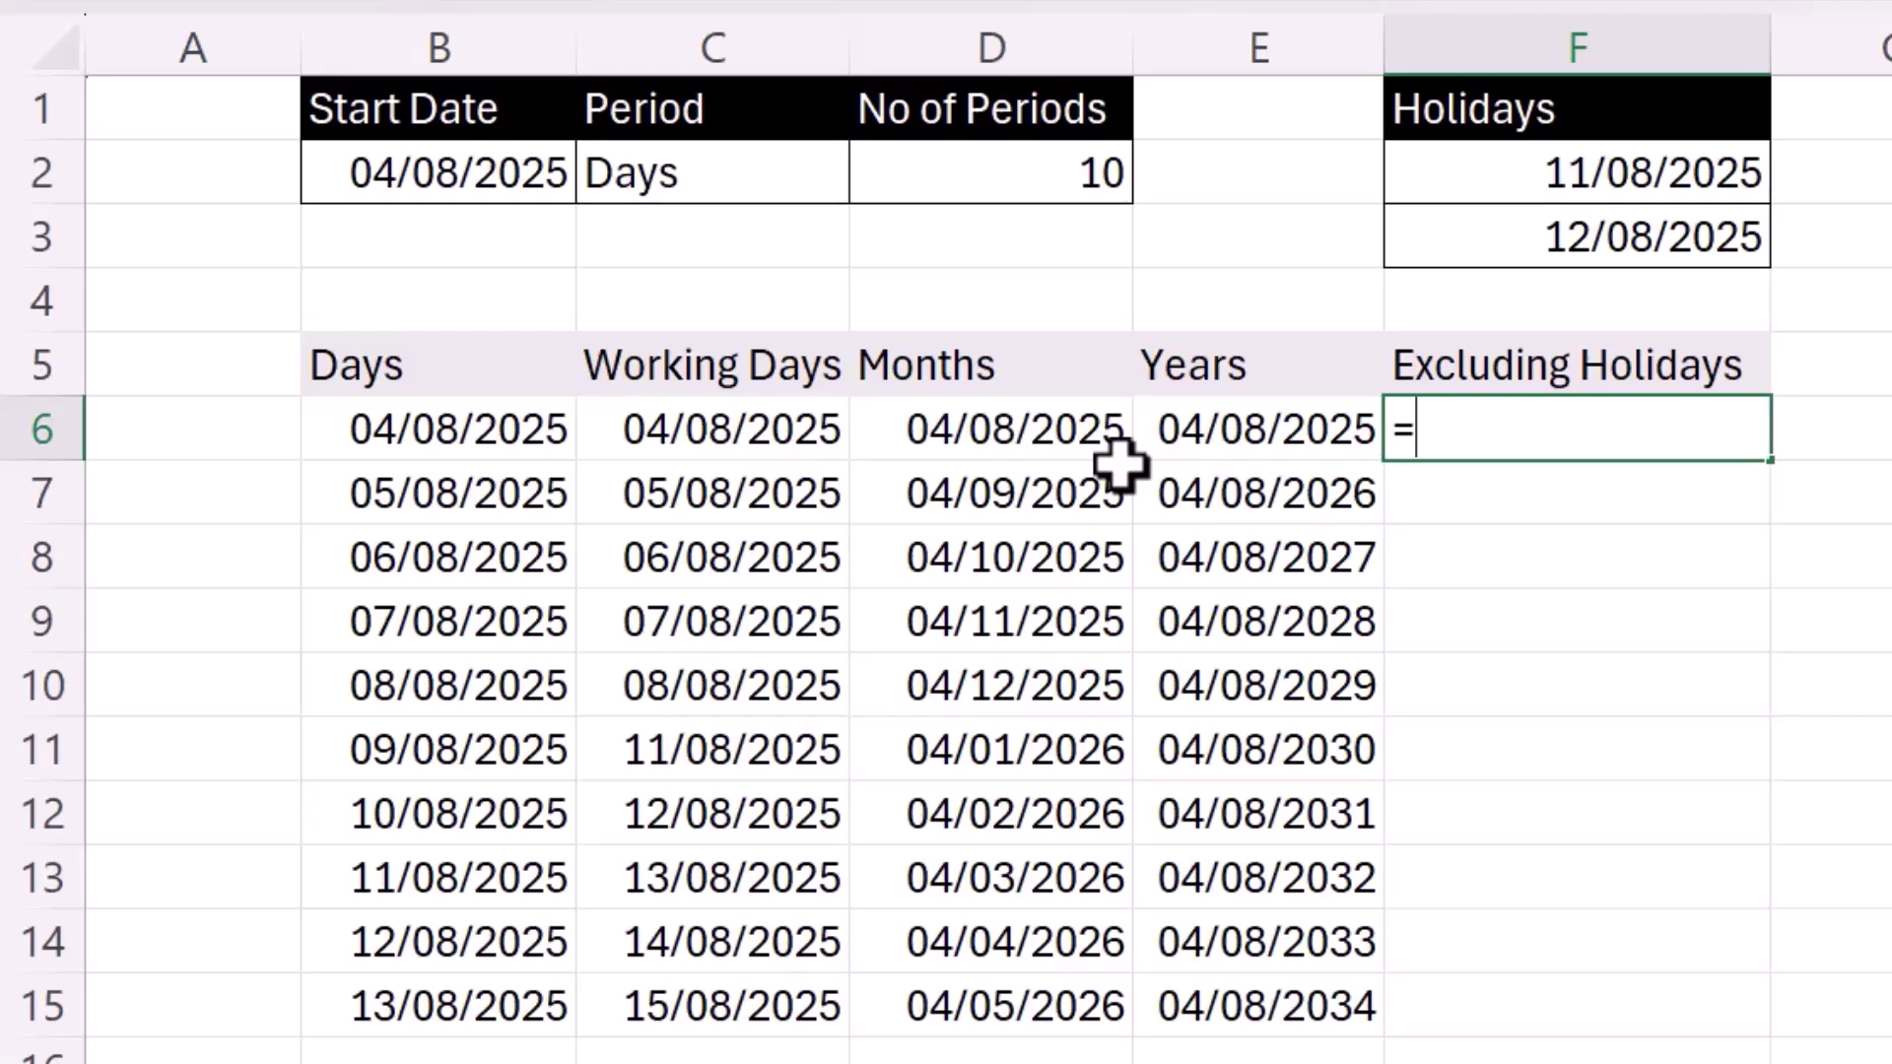
pyautogui.write('xmatch(')
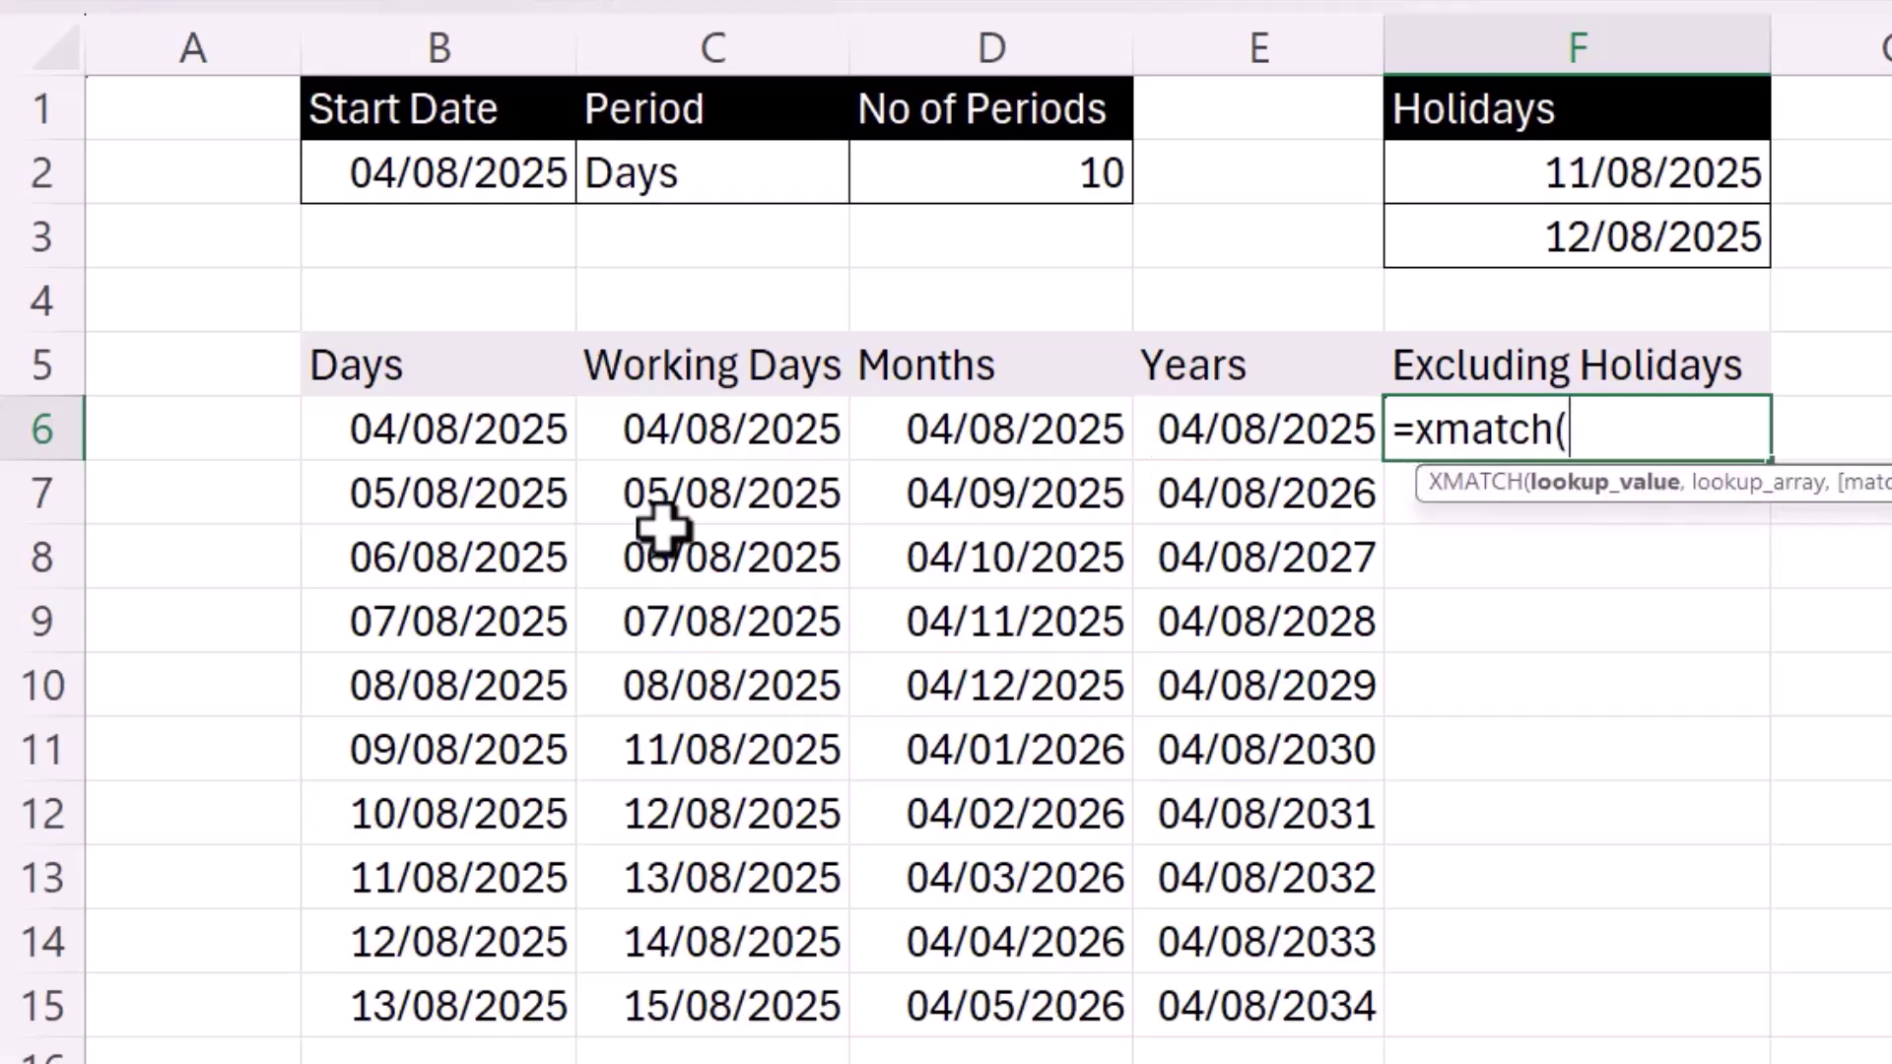
pyautogui.moveTo(419, 439); pyautogui.dragTo(456, 1001)
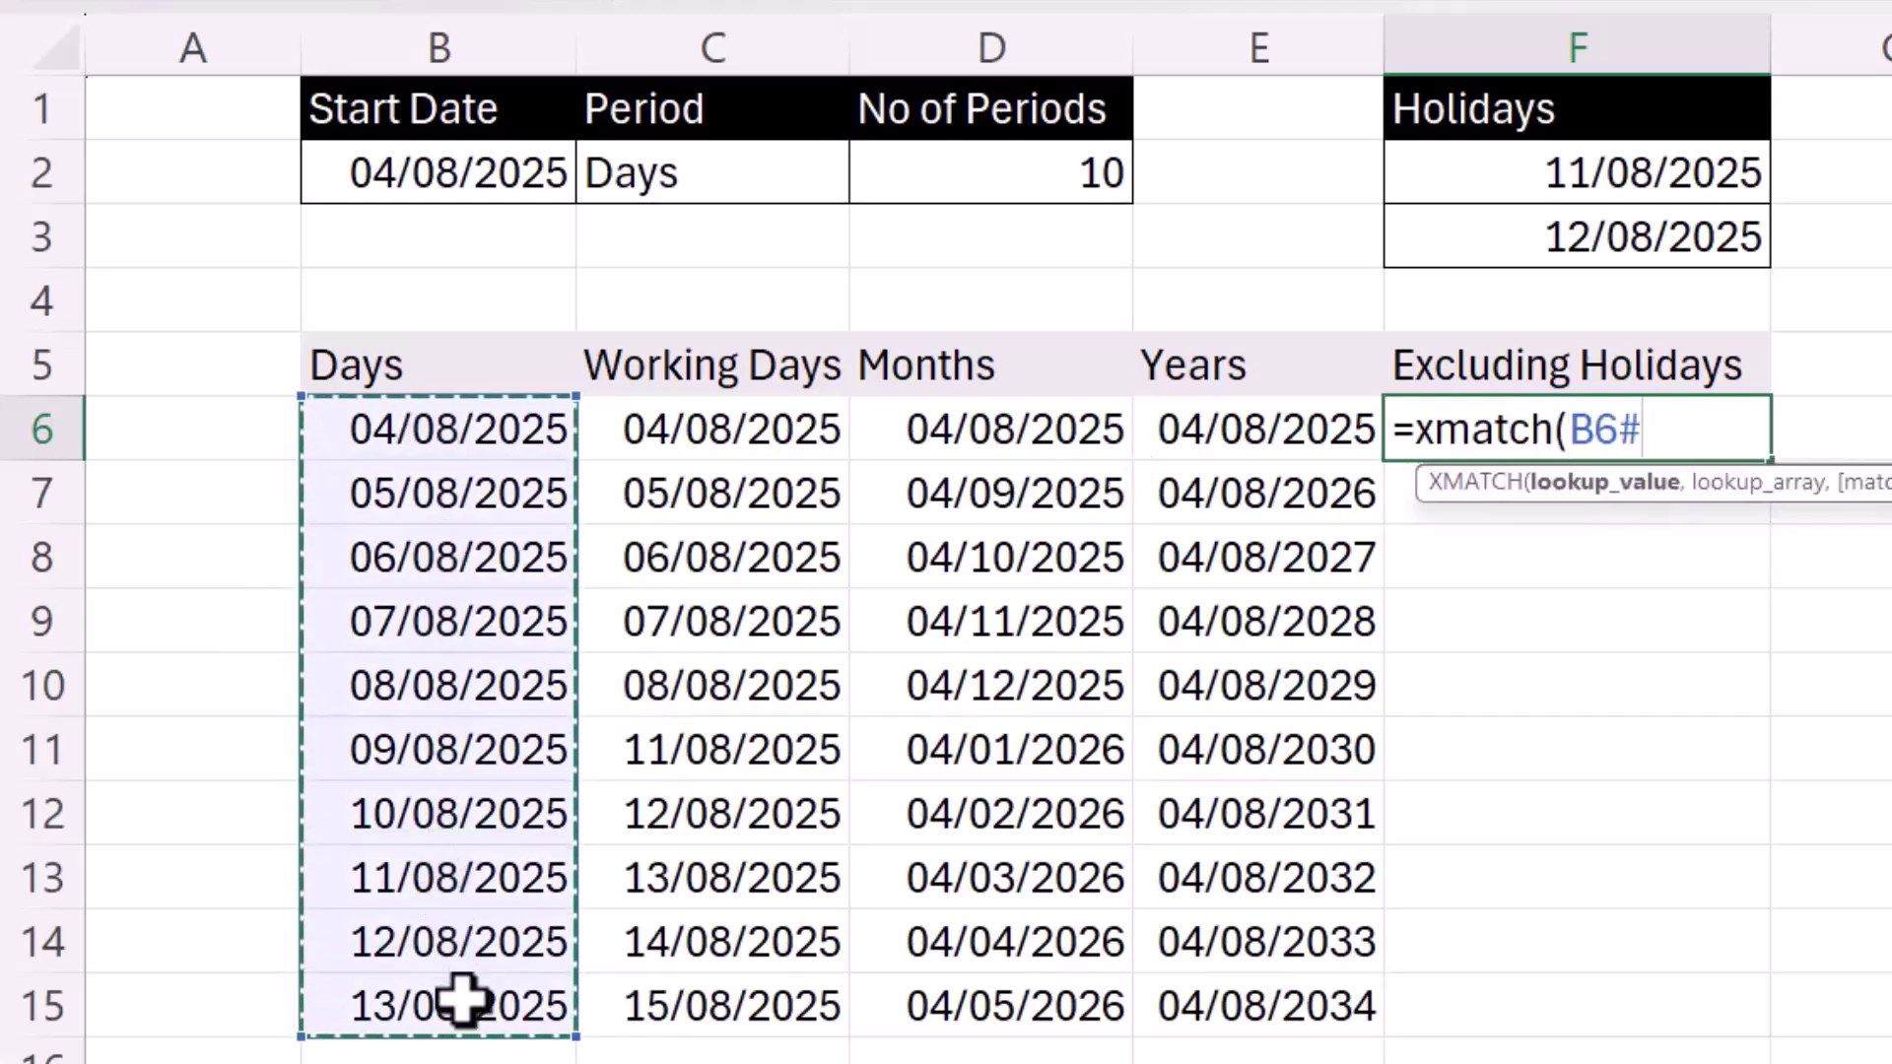
pyautogui.write(',')
pyautogui.click(1647, 197)
pyautogui.moveTo(1647, 204); pyautogui.dragTo(1651, 240)
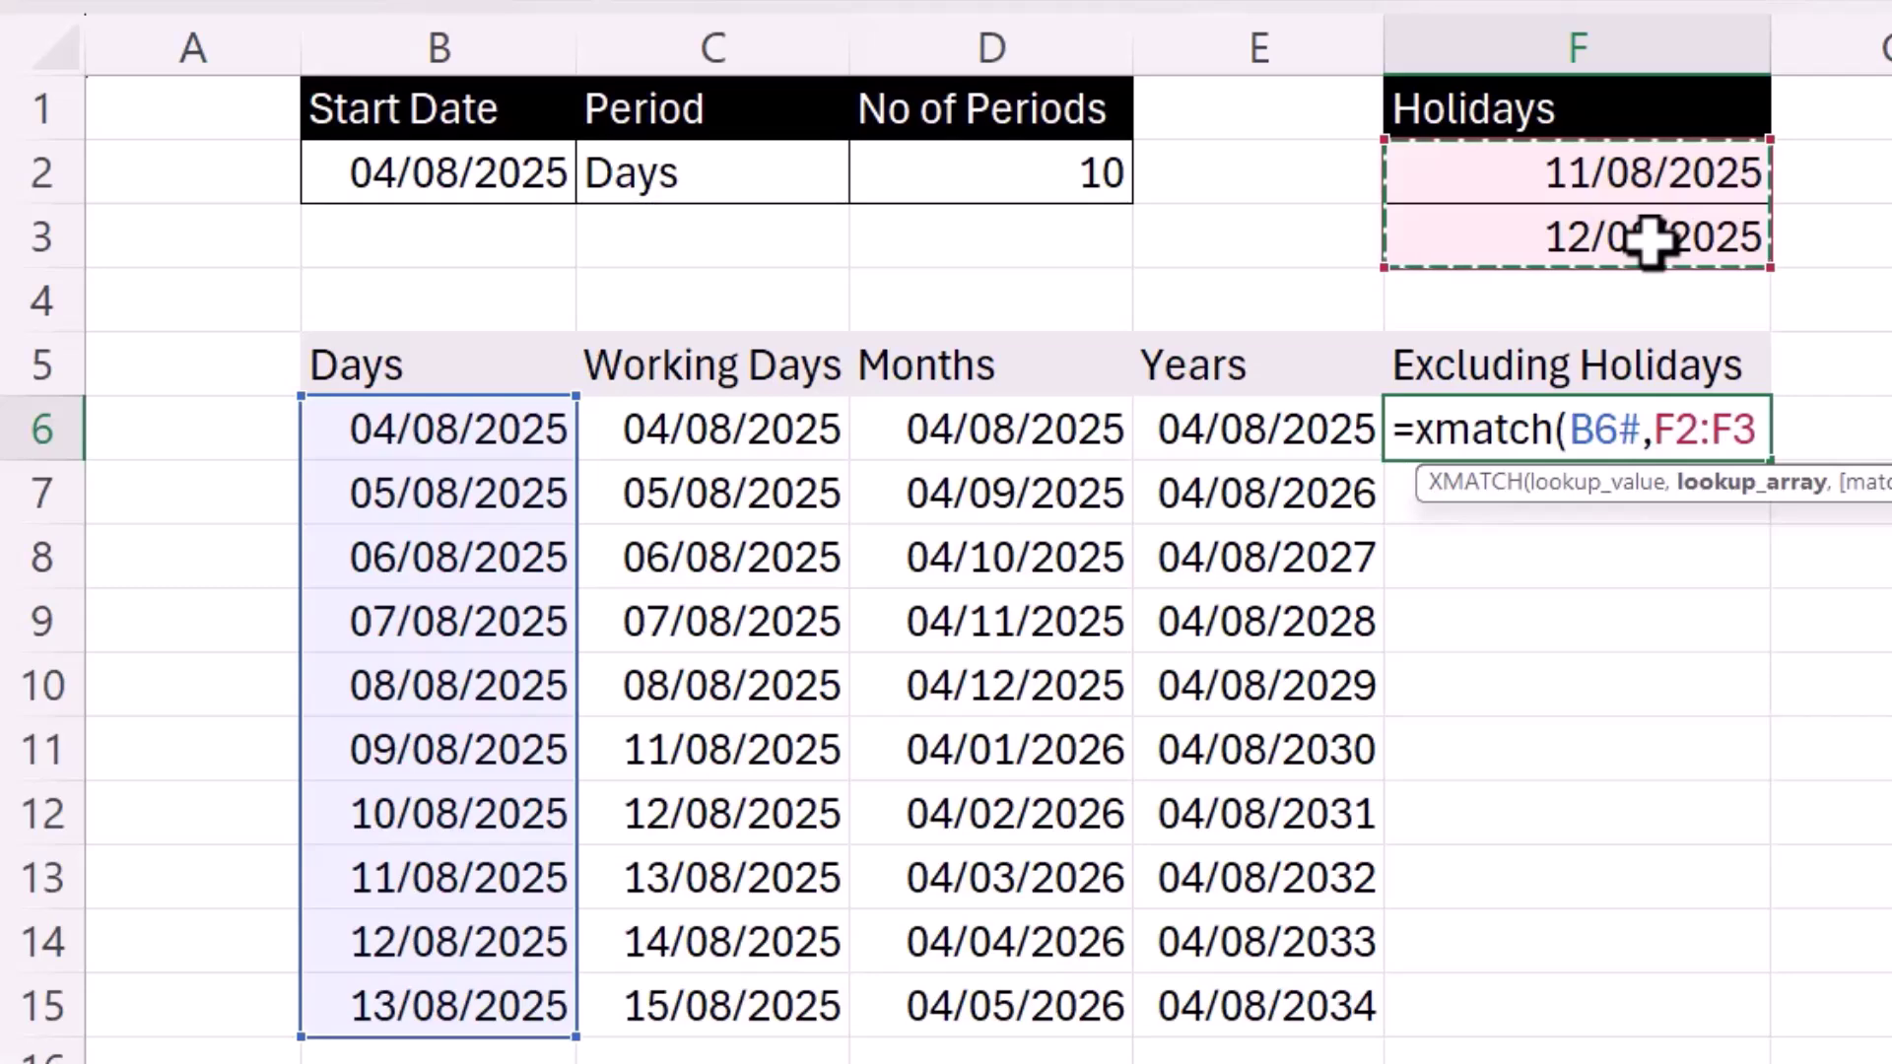
pyautogui.write(')')
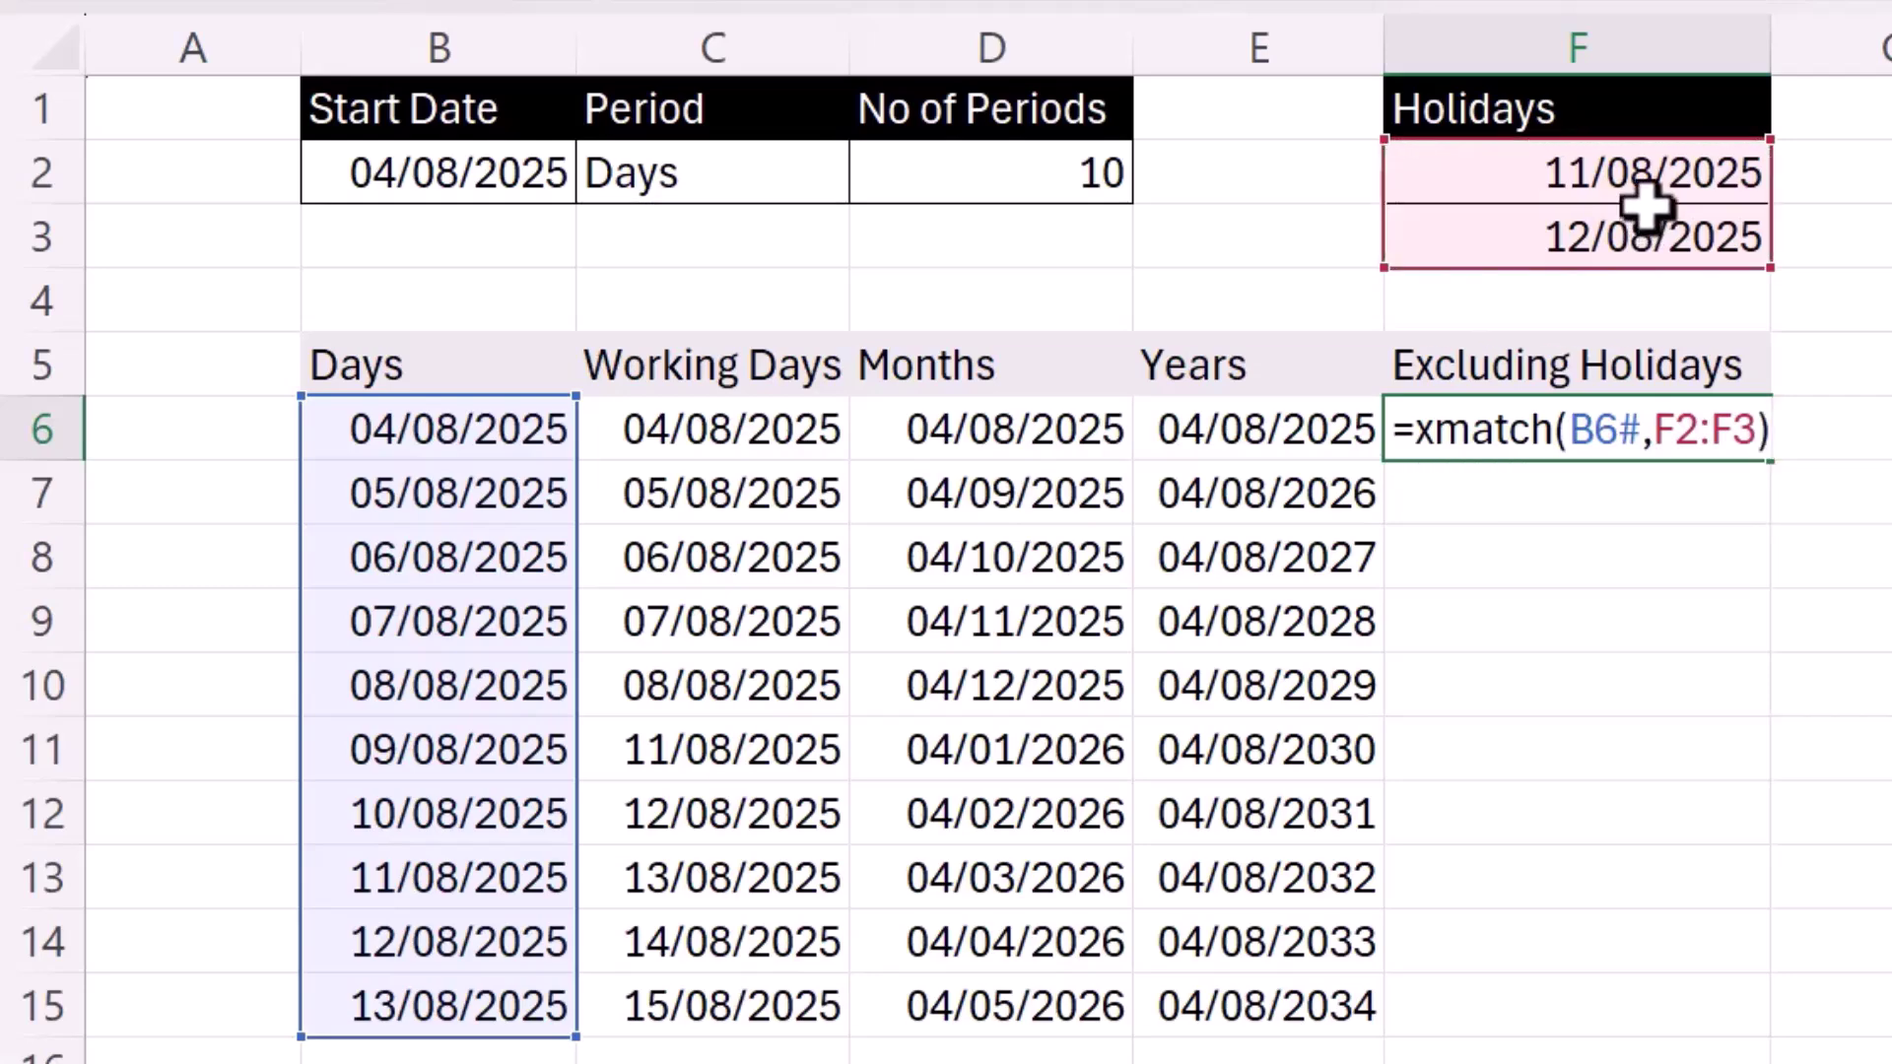
pyautogui.press('Return')
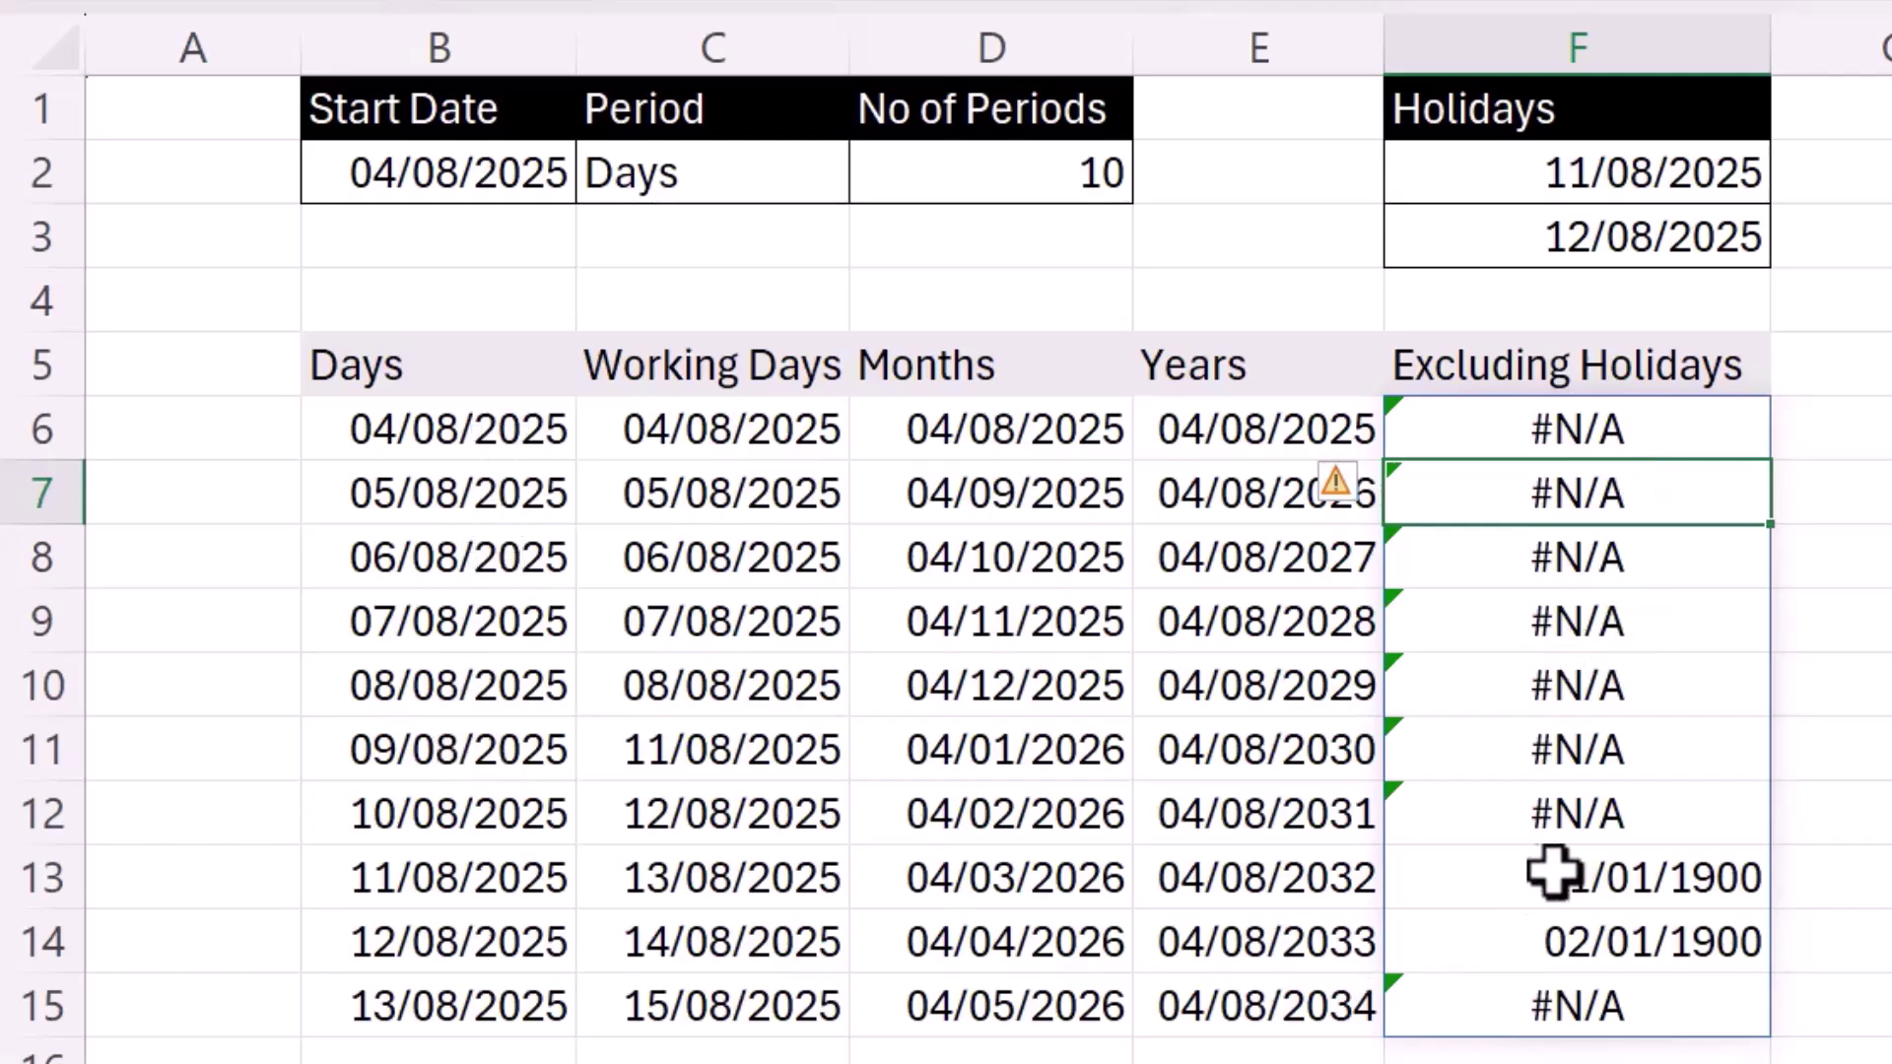
# Step: Format the two matched holiday results in F13:F14 as General numbers
pyautogui.moveTo(1559, 872); pyautogui.dragTo(1576, 941)
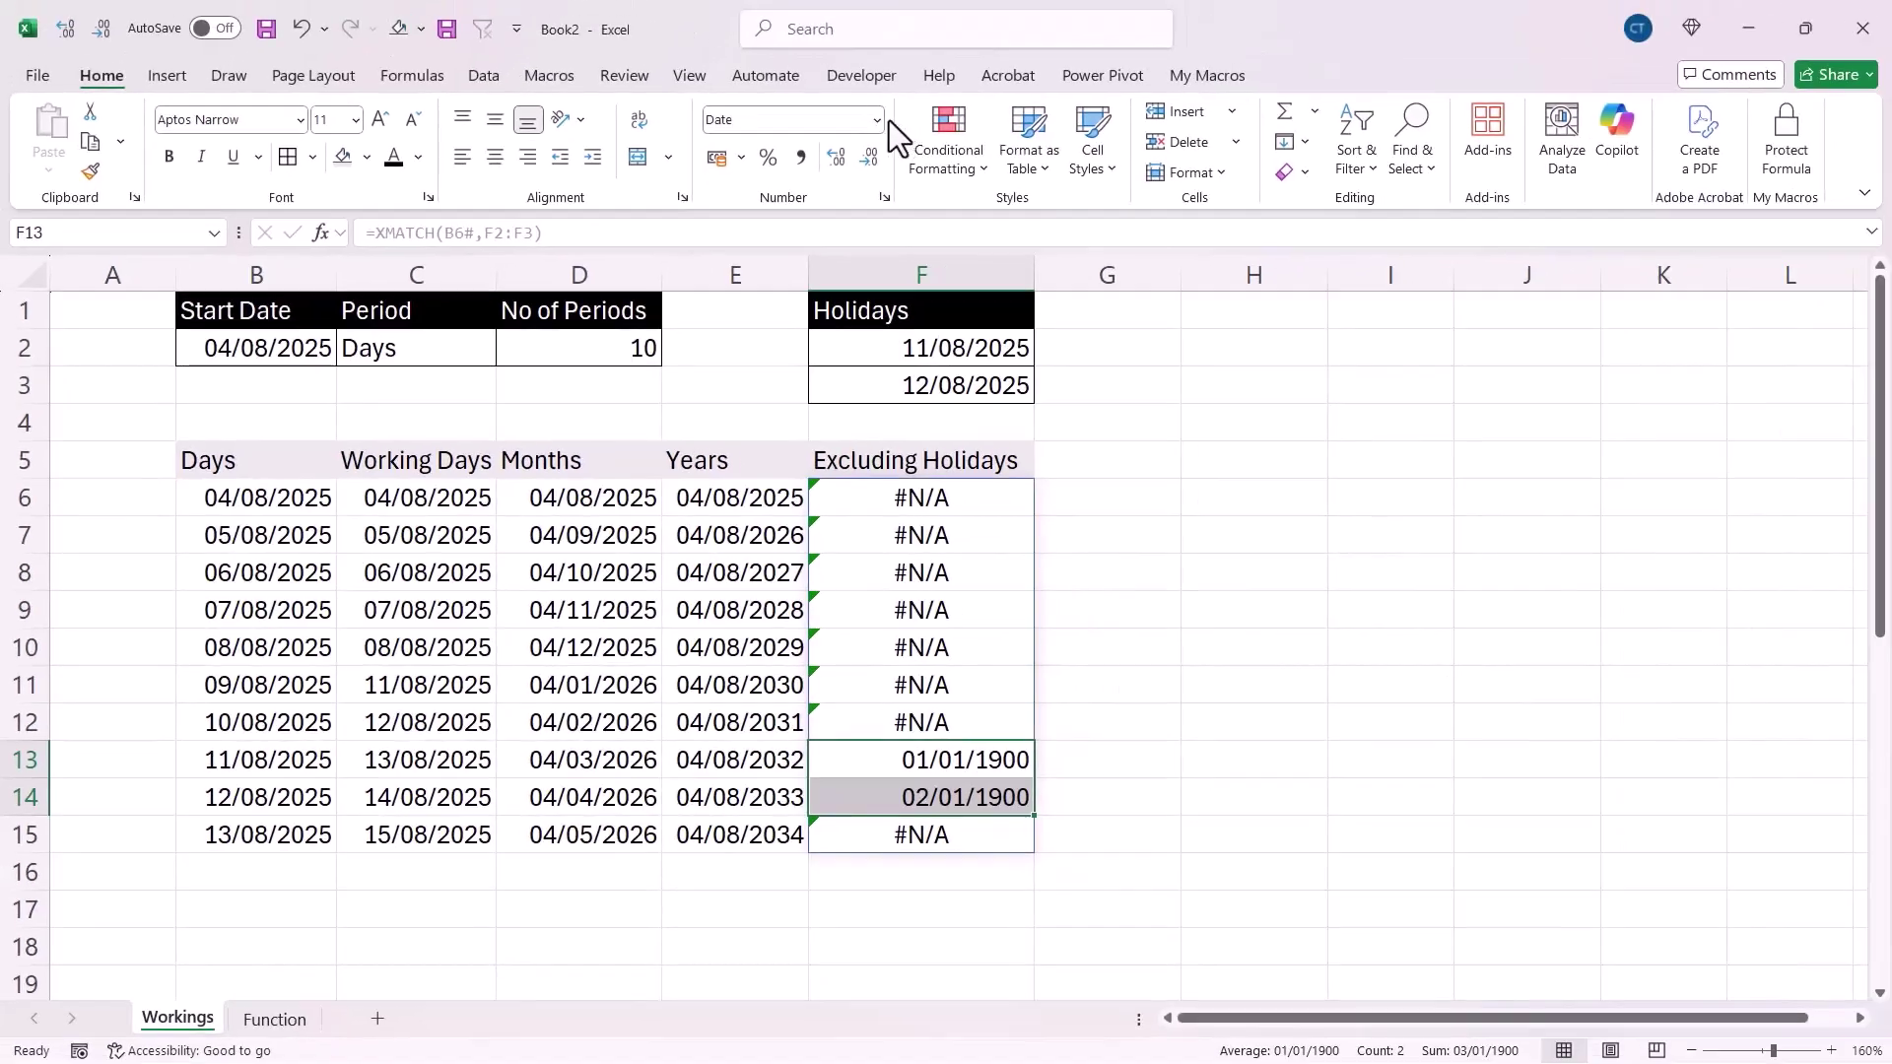
pyautogui.click(906, 100)
pyautogui.click(876, 150)
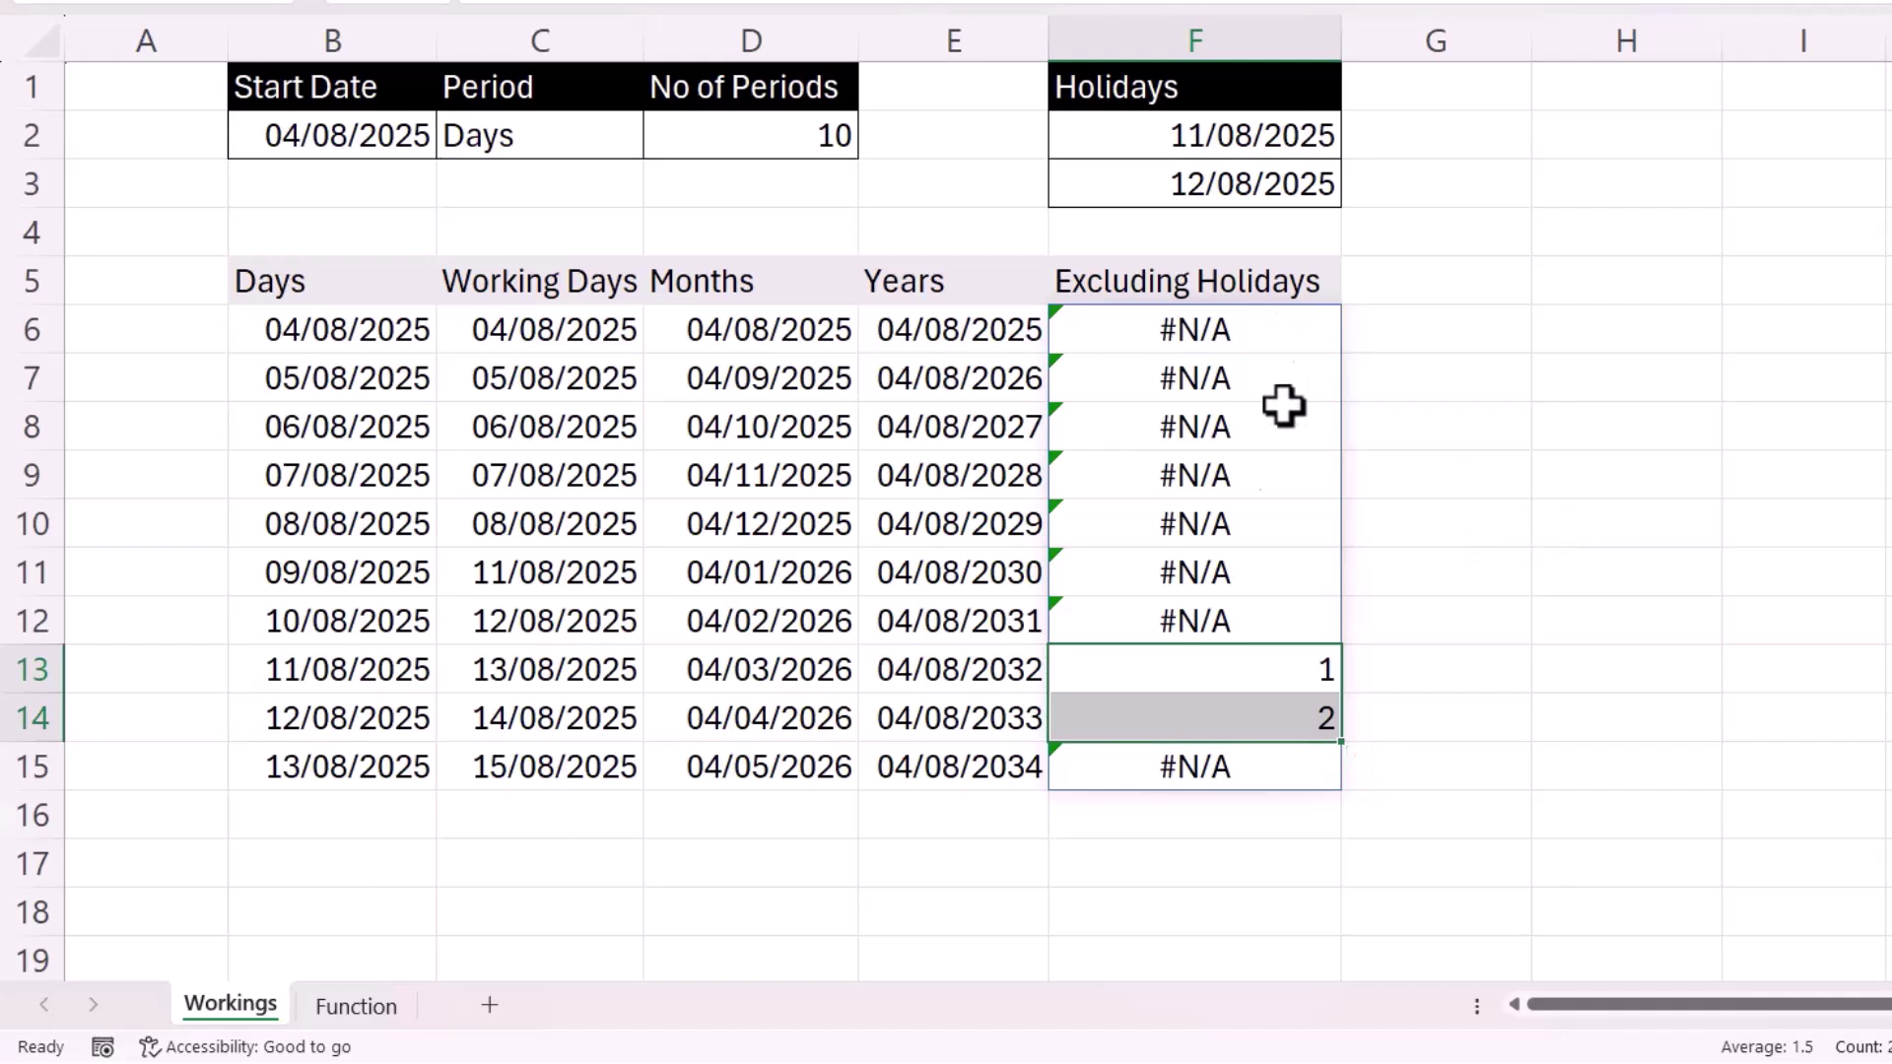
# Step: Wrap the F6 formula in ISNA, making it =ISNA(XMATCH(B6#,F2:F3)), to flag the dates that are not holidays
pyautogui.moveTo(1250, 752)
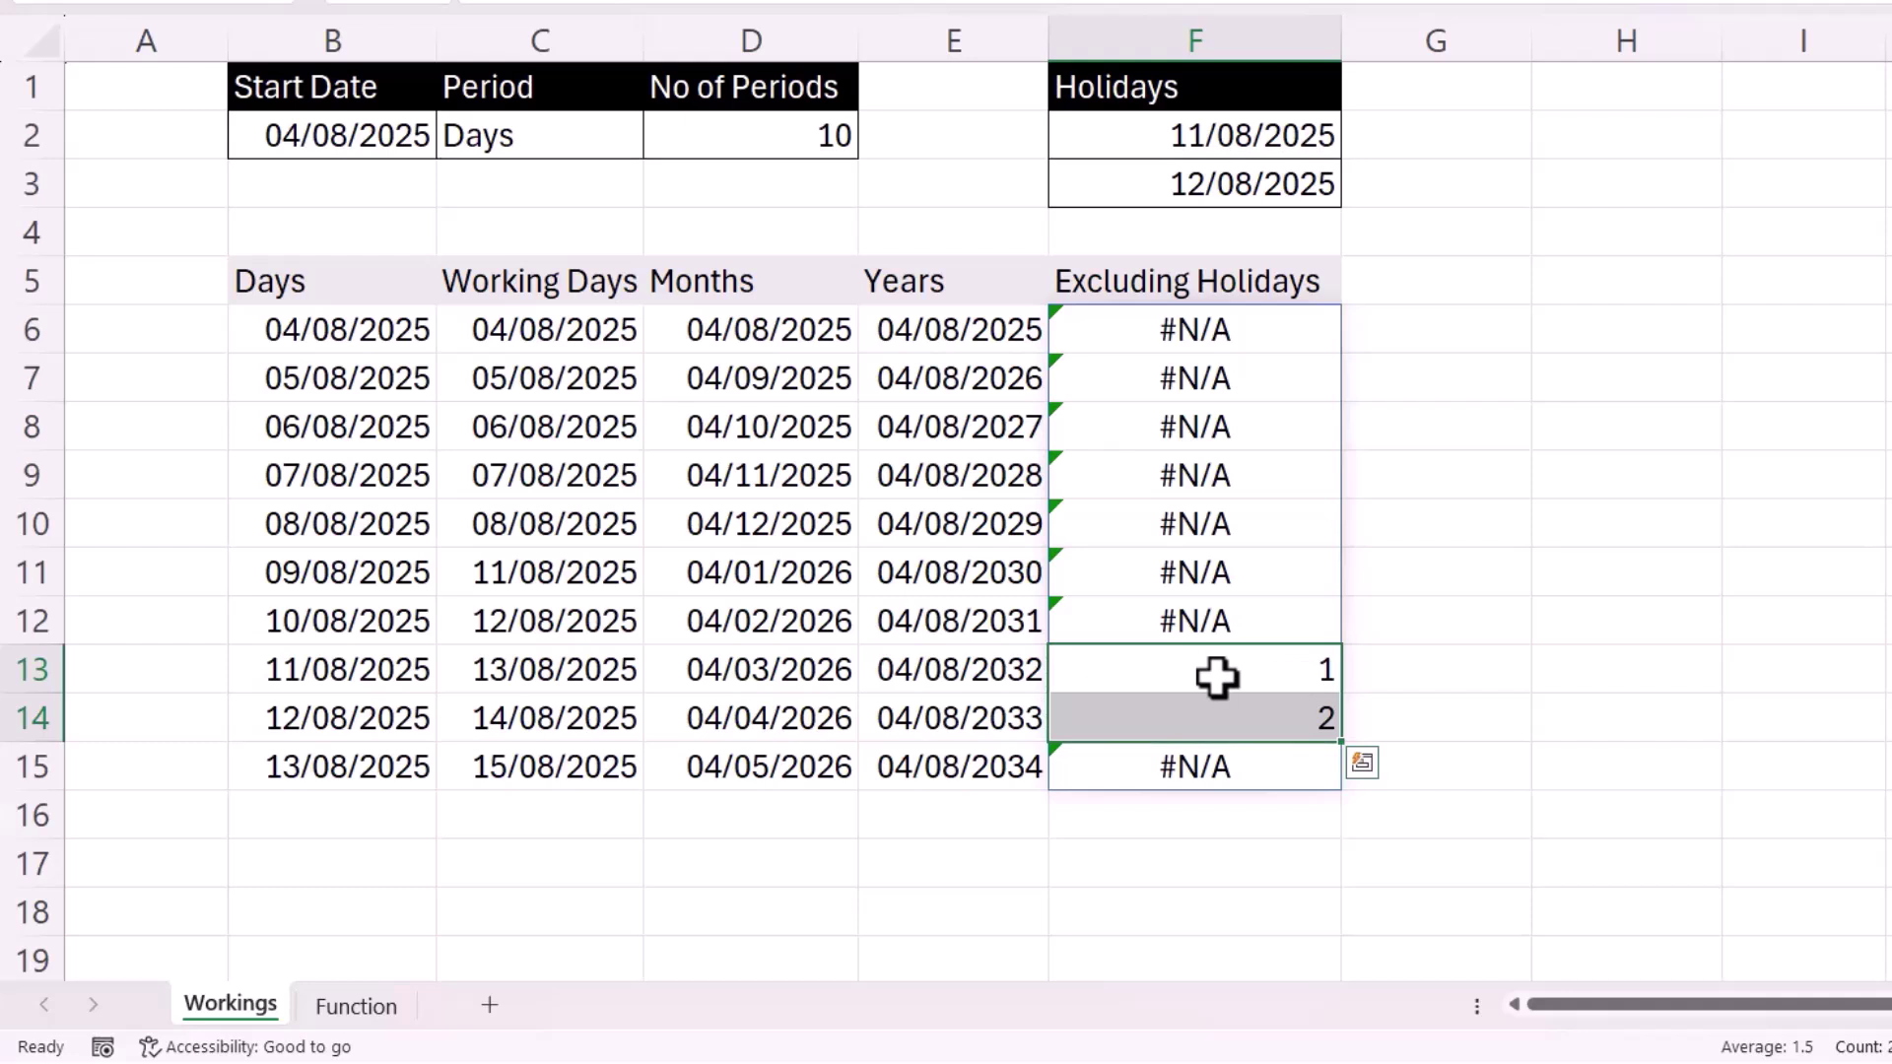
pyautogui.doubleClick(1174, 335)
pyautogui.press('Left')
pyautogui.press('Left')
pyautogui.press('Left')
pyautogui.press('Left')
pyautogui.press('Left')
pyautogui.write('ISNA(')
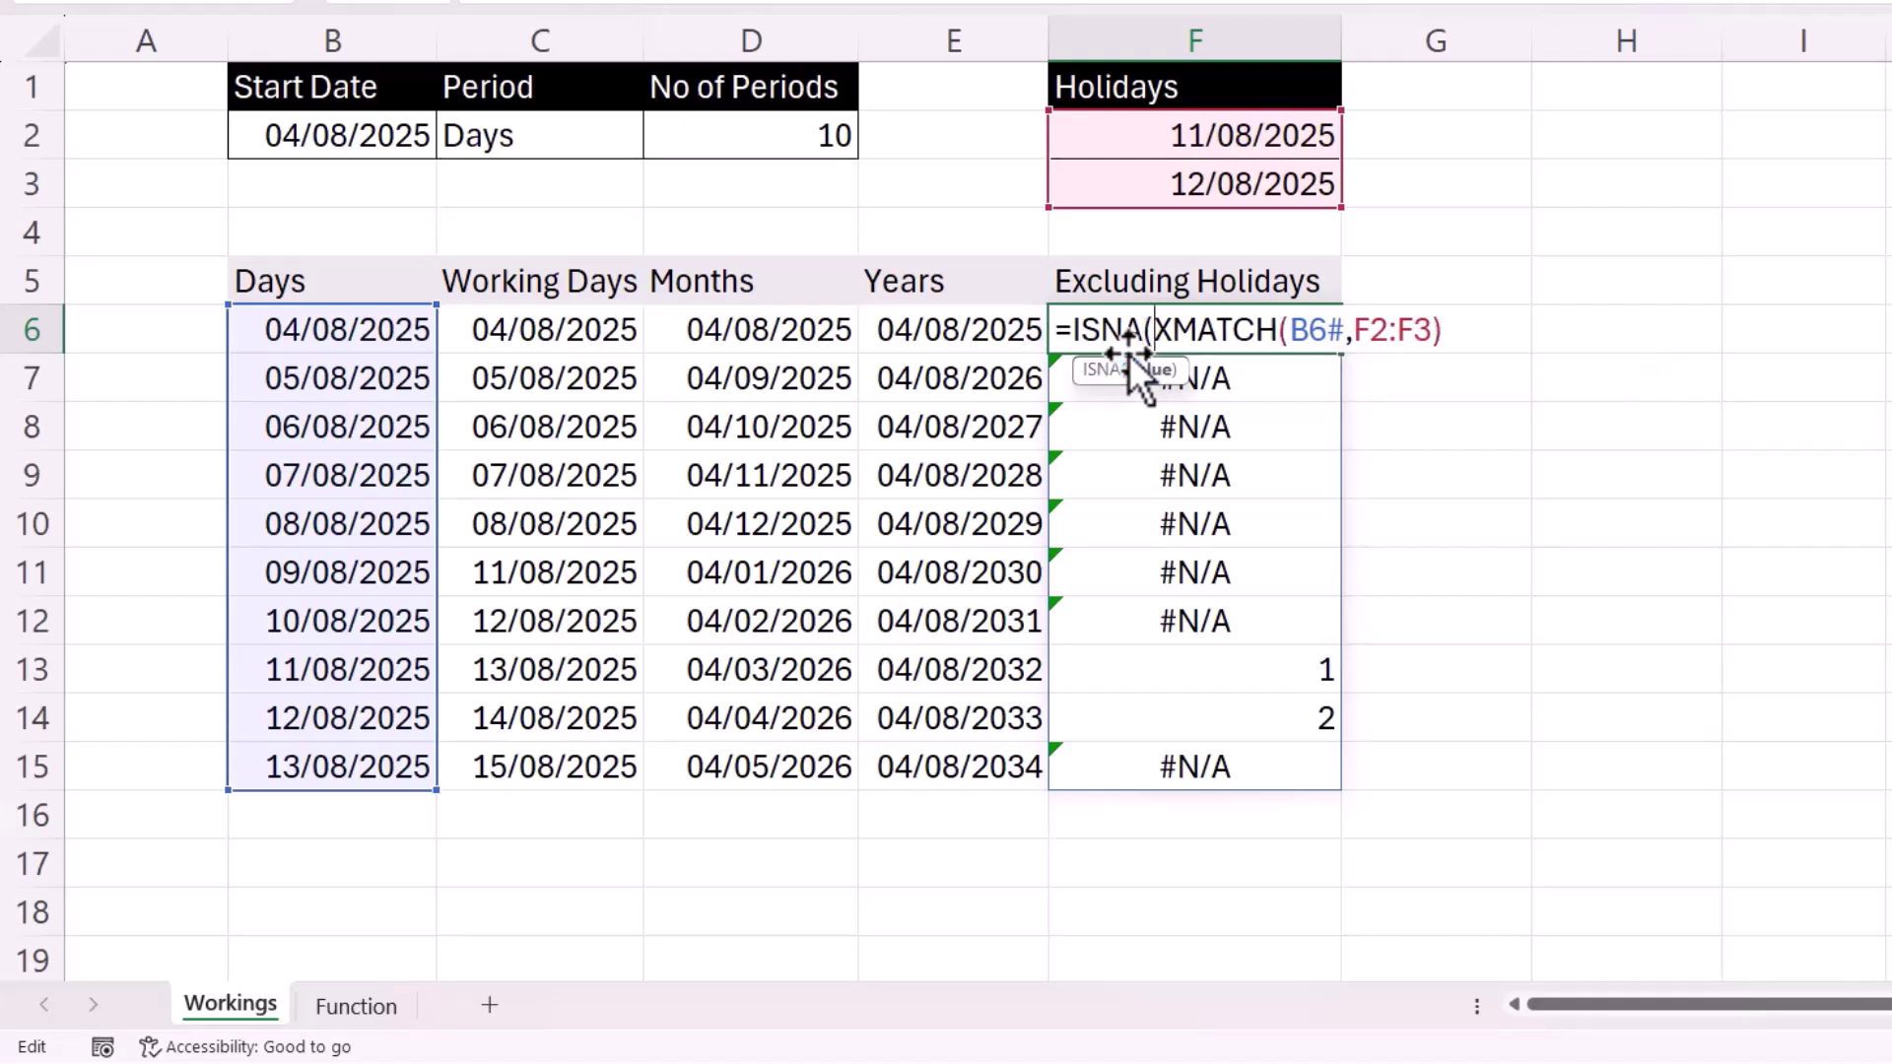
pyautogui.click(1488, 321)
pyautogui.write(')')
pyautogui.press('Return')
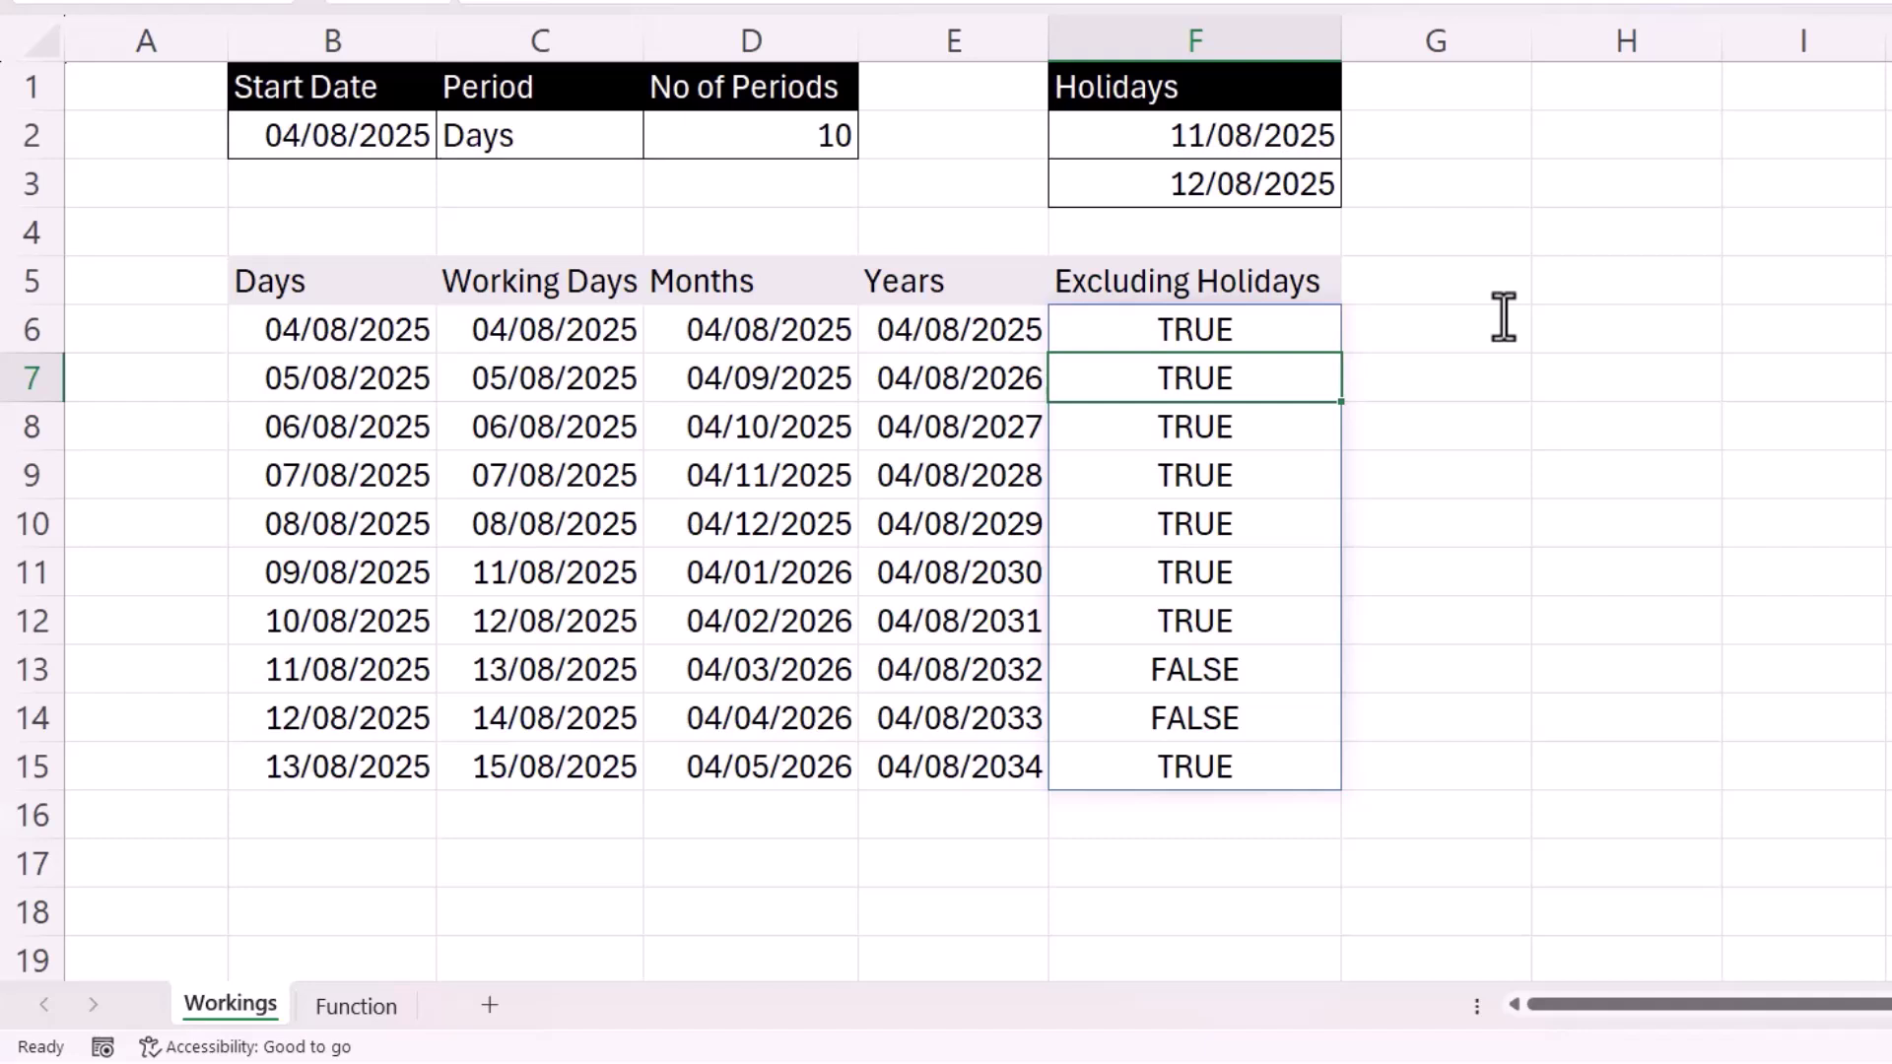
# Step: Extend the F6 formula to =FILTER(B6#,ISNA(XMATCH(B6#,F2:F3))) to keep only the non-holiday dates
pyautogui.doubleClick(1280, 334)
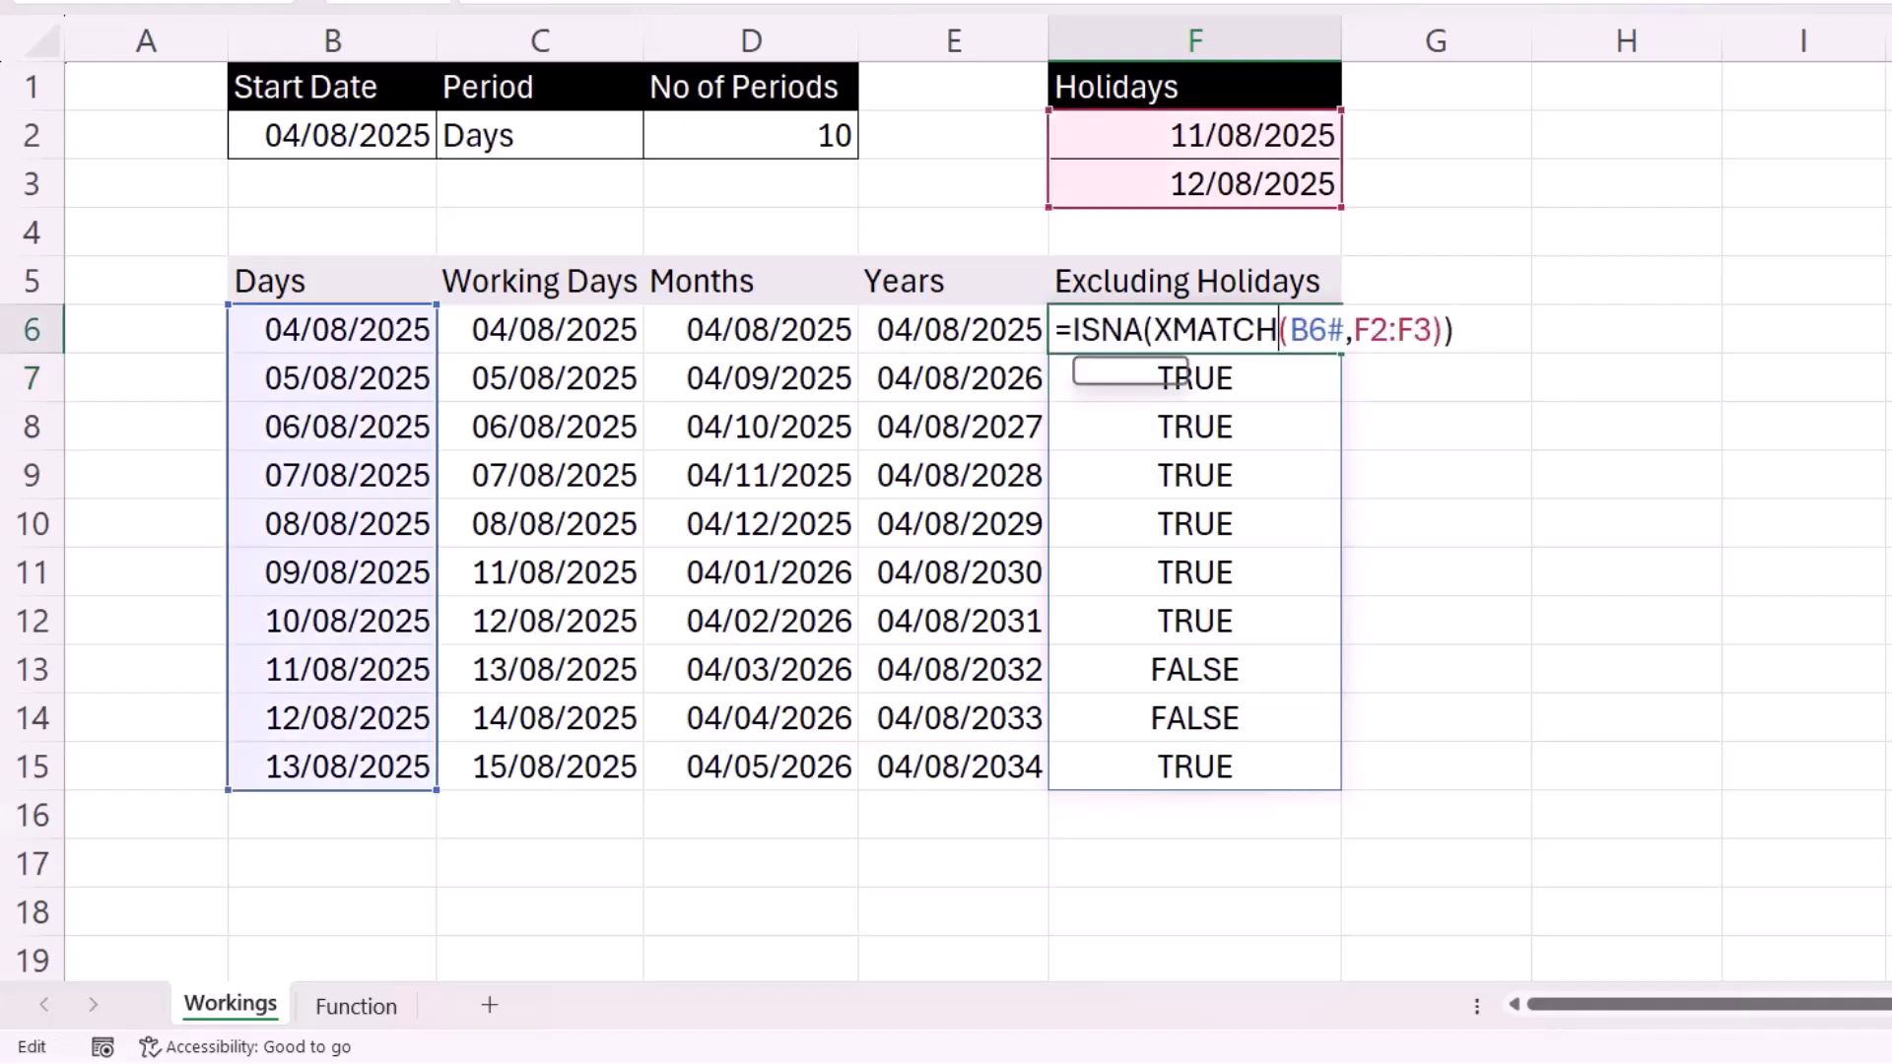
pyautogui.click(1072, 331)
pyautogui.write('FILTER(')
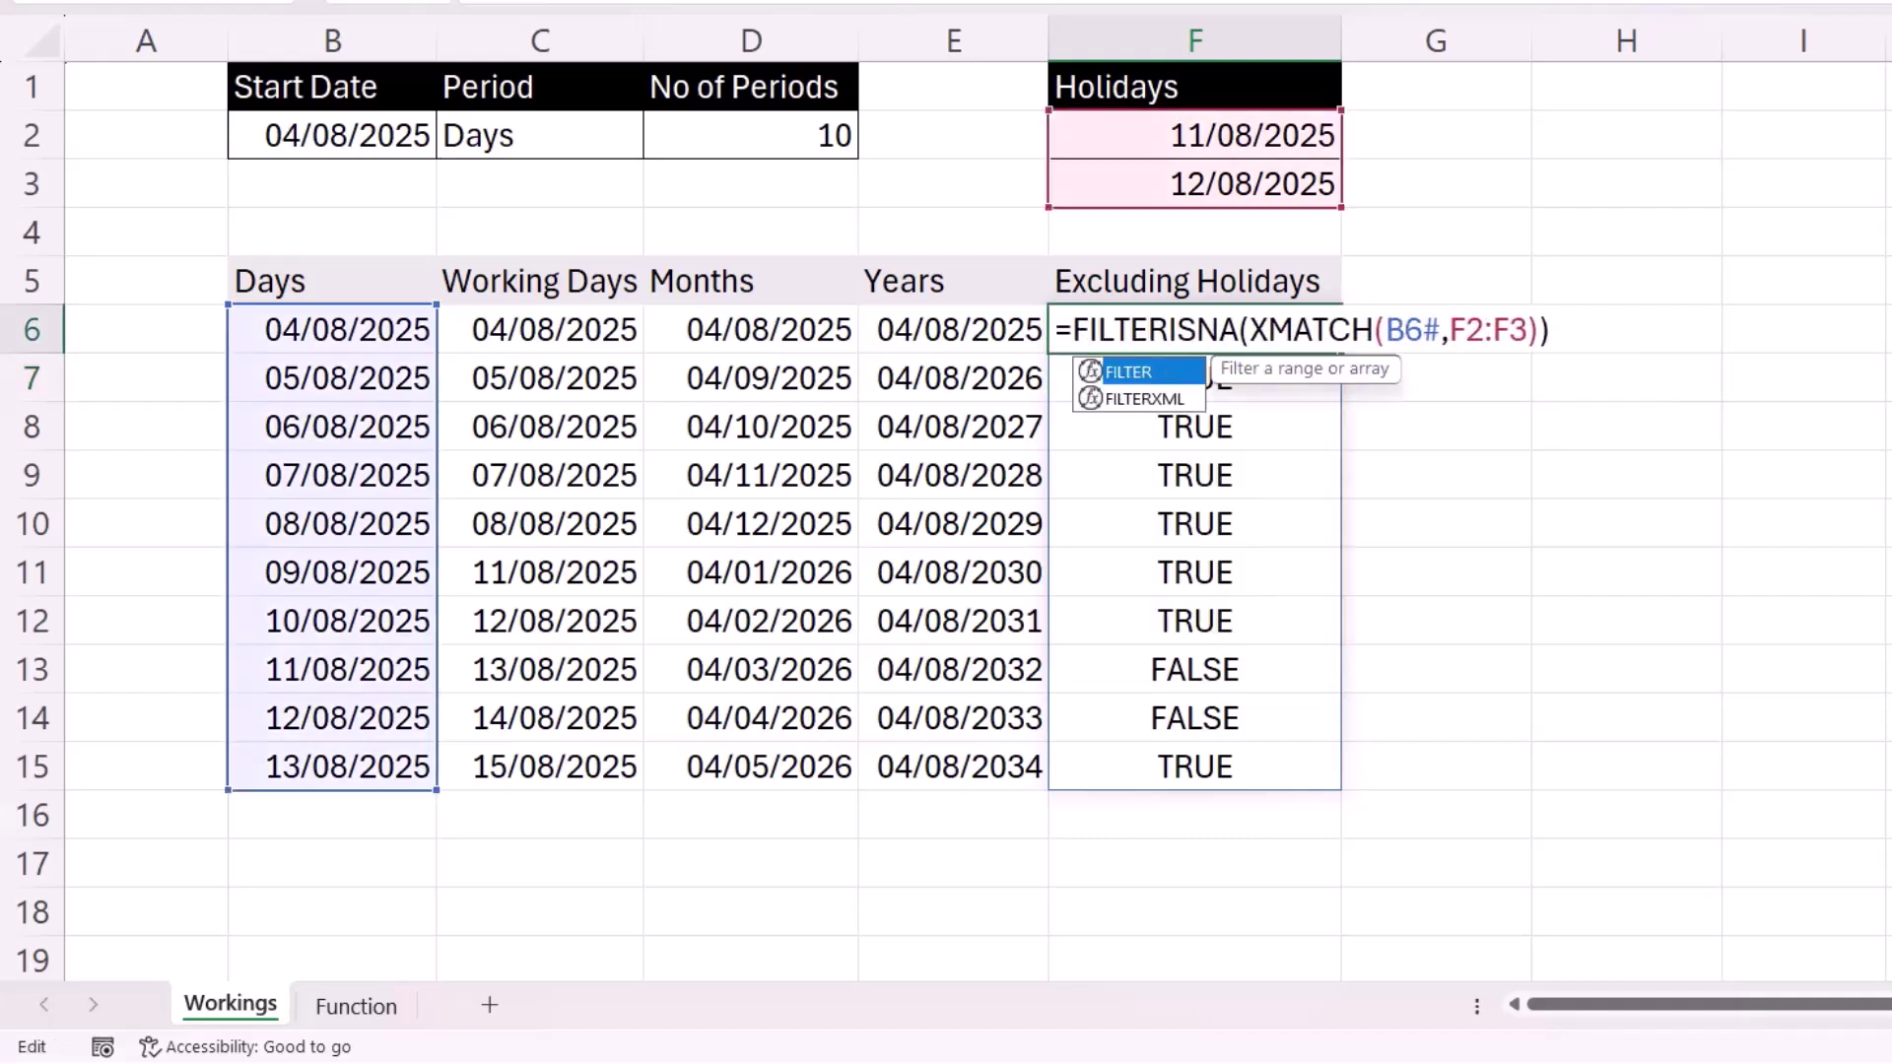
pyautogui.click(422, 333)
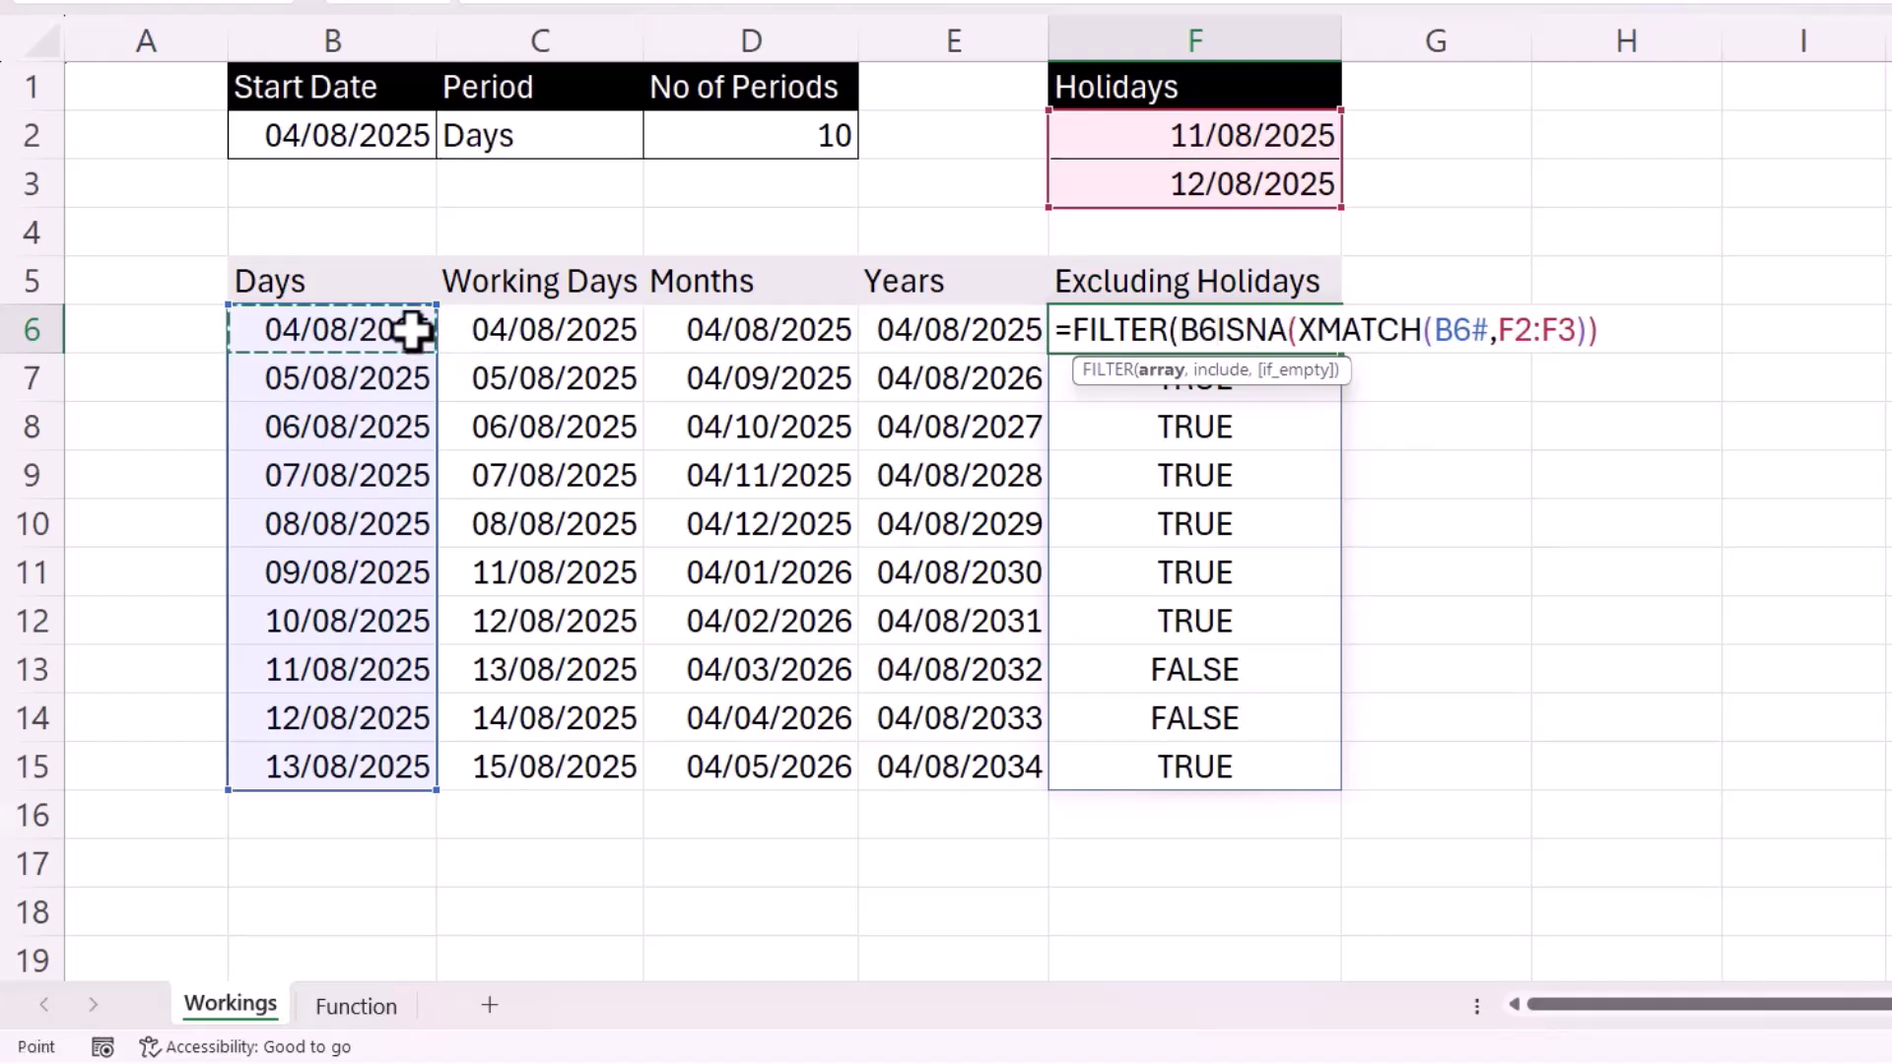
pyautogui.write(',')
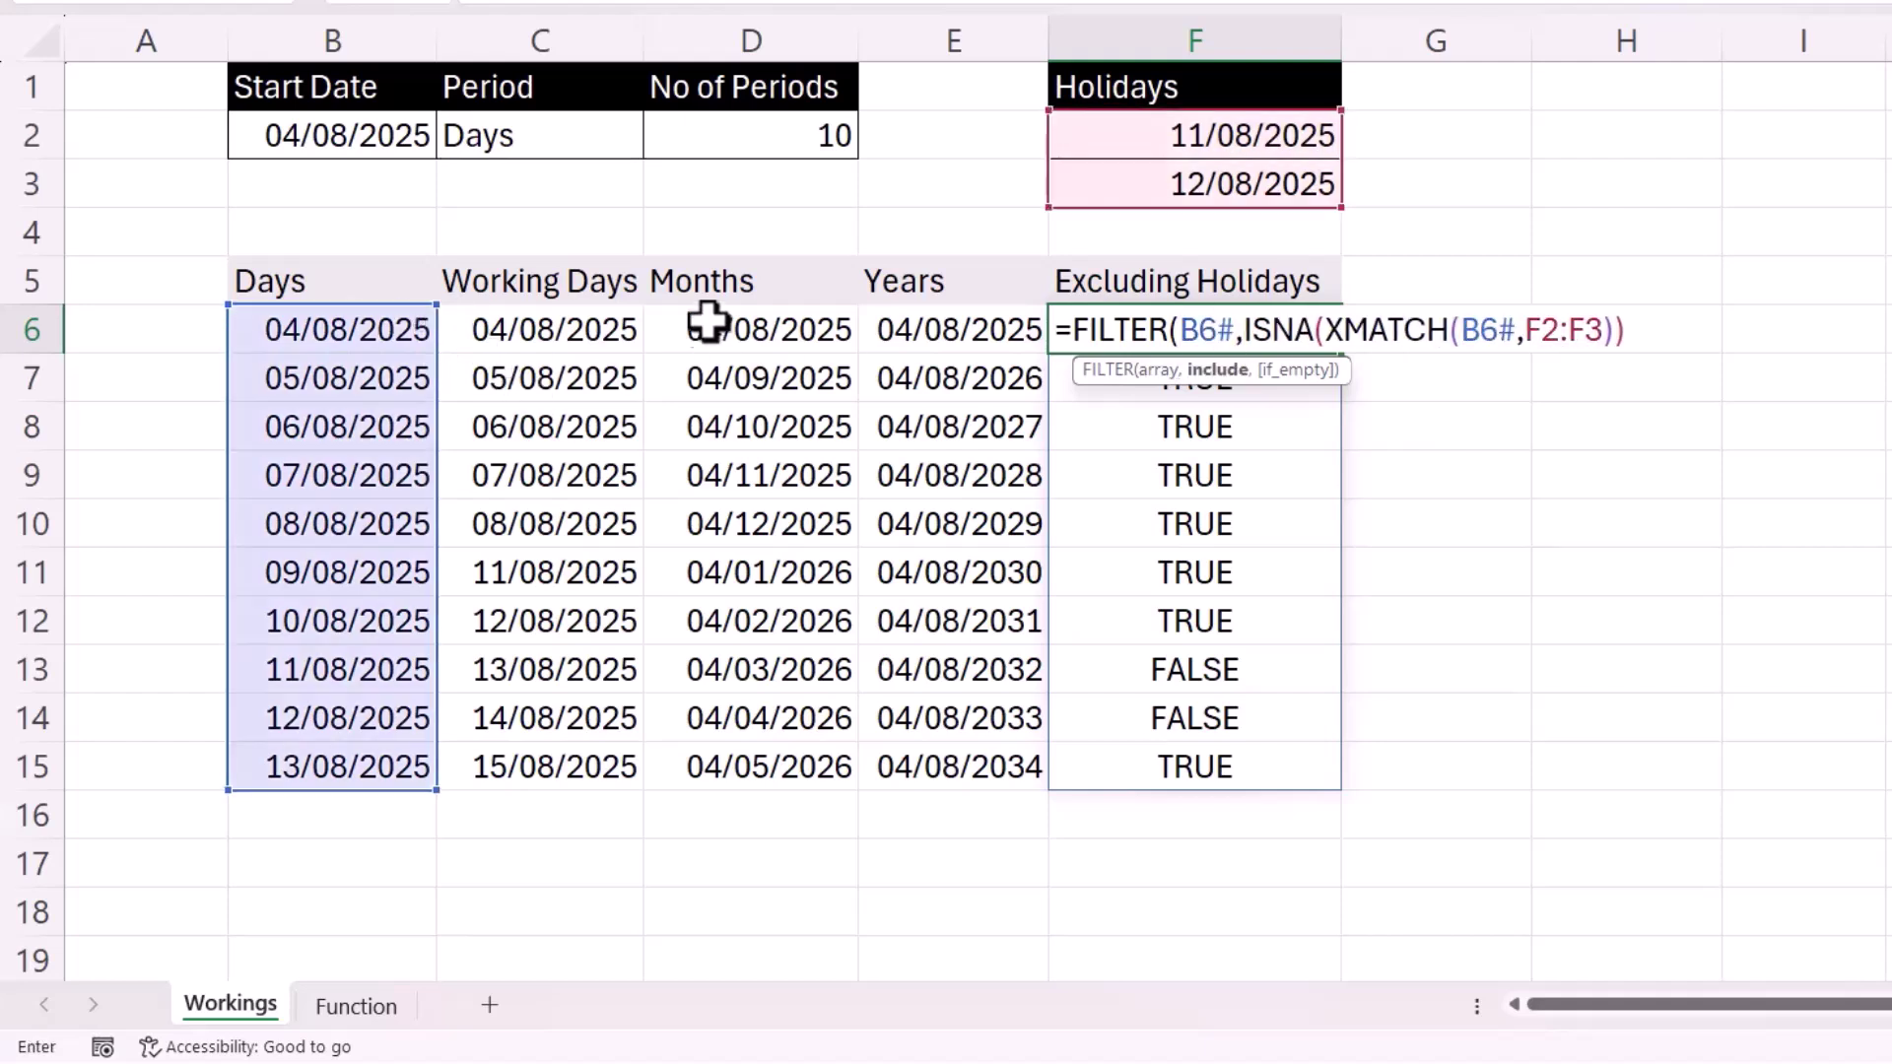
pyautogui.click(1678, 343)
pyautogui.write(')')
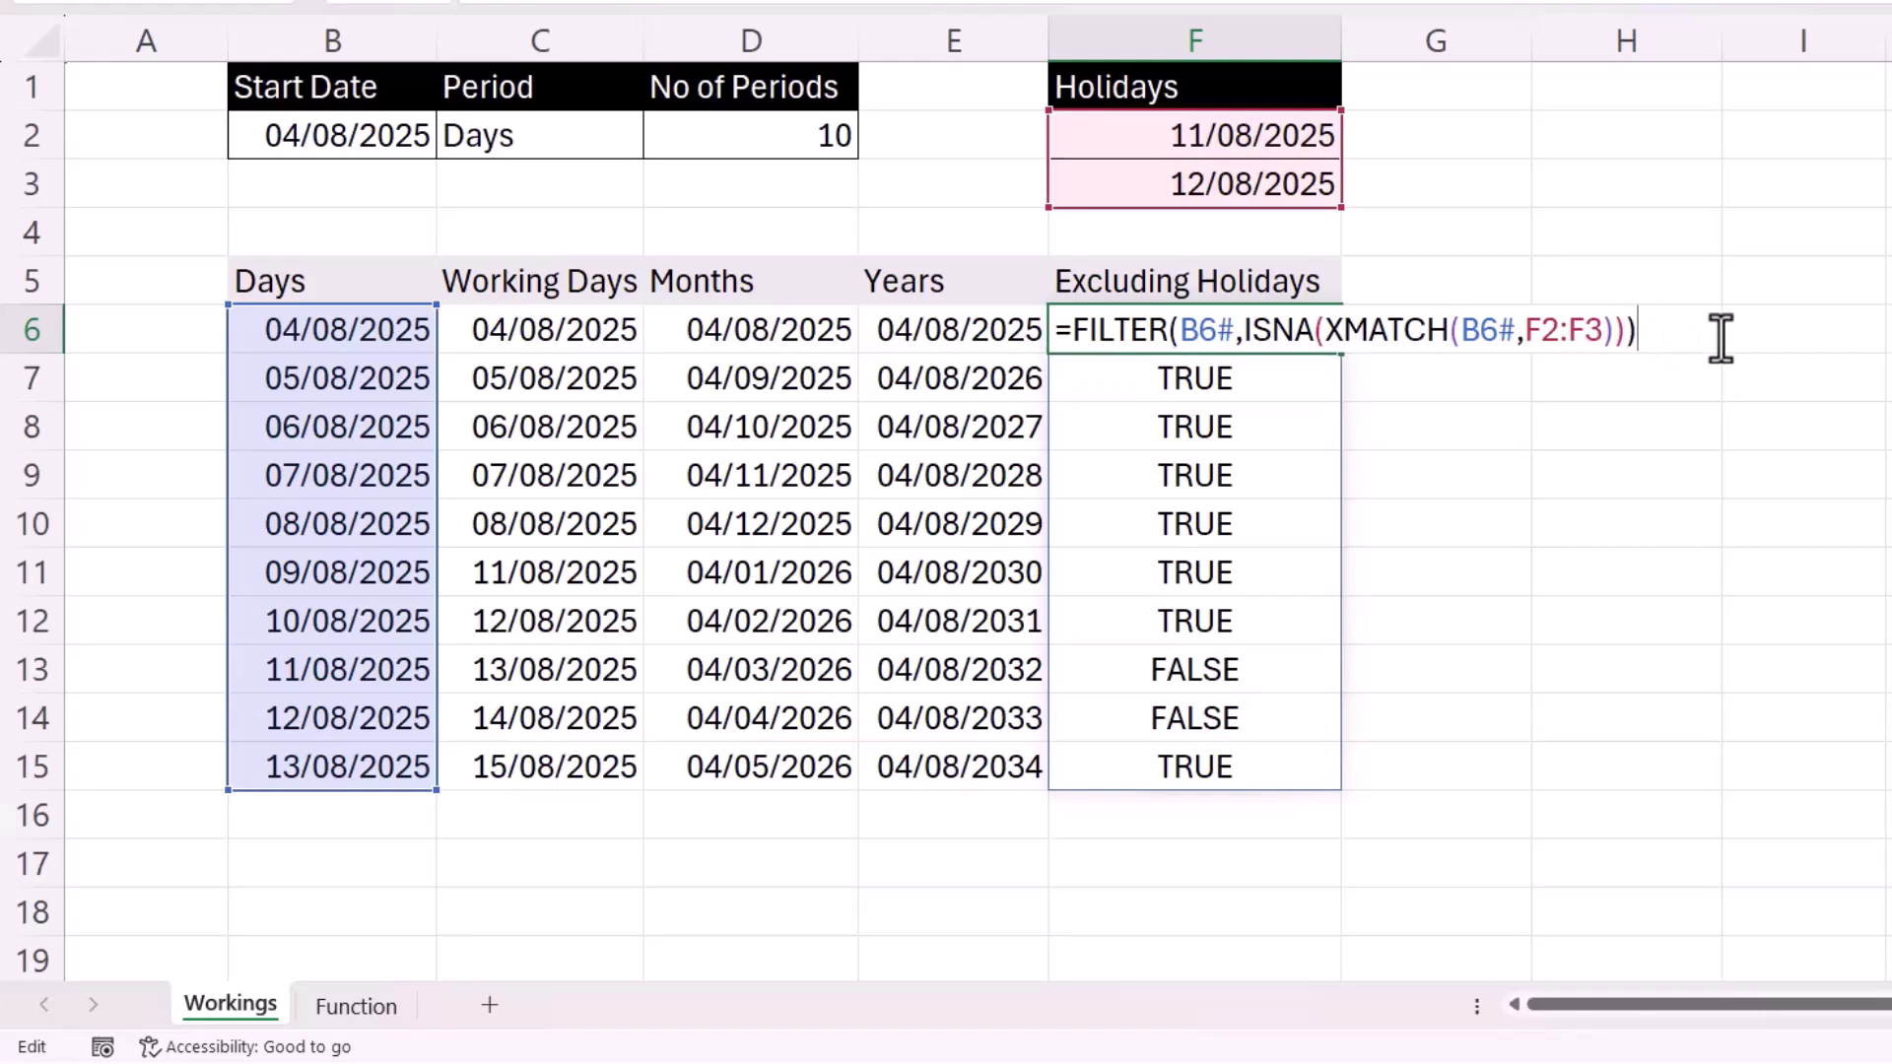
pyautogui.press('Return')
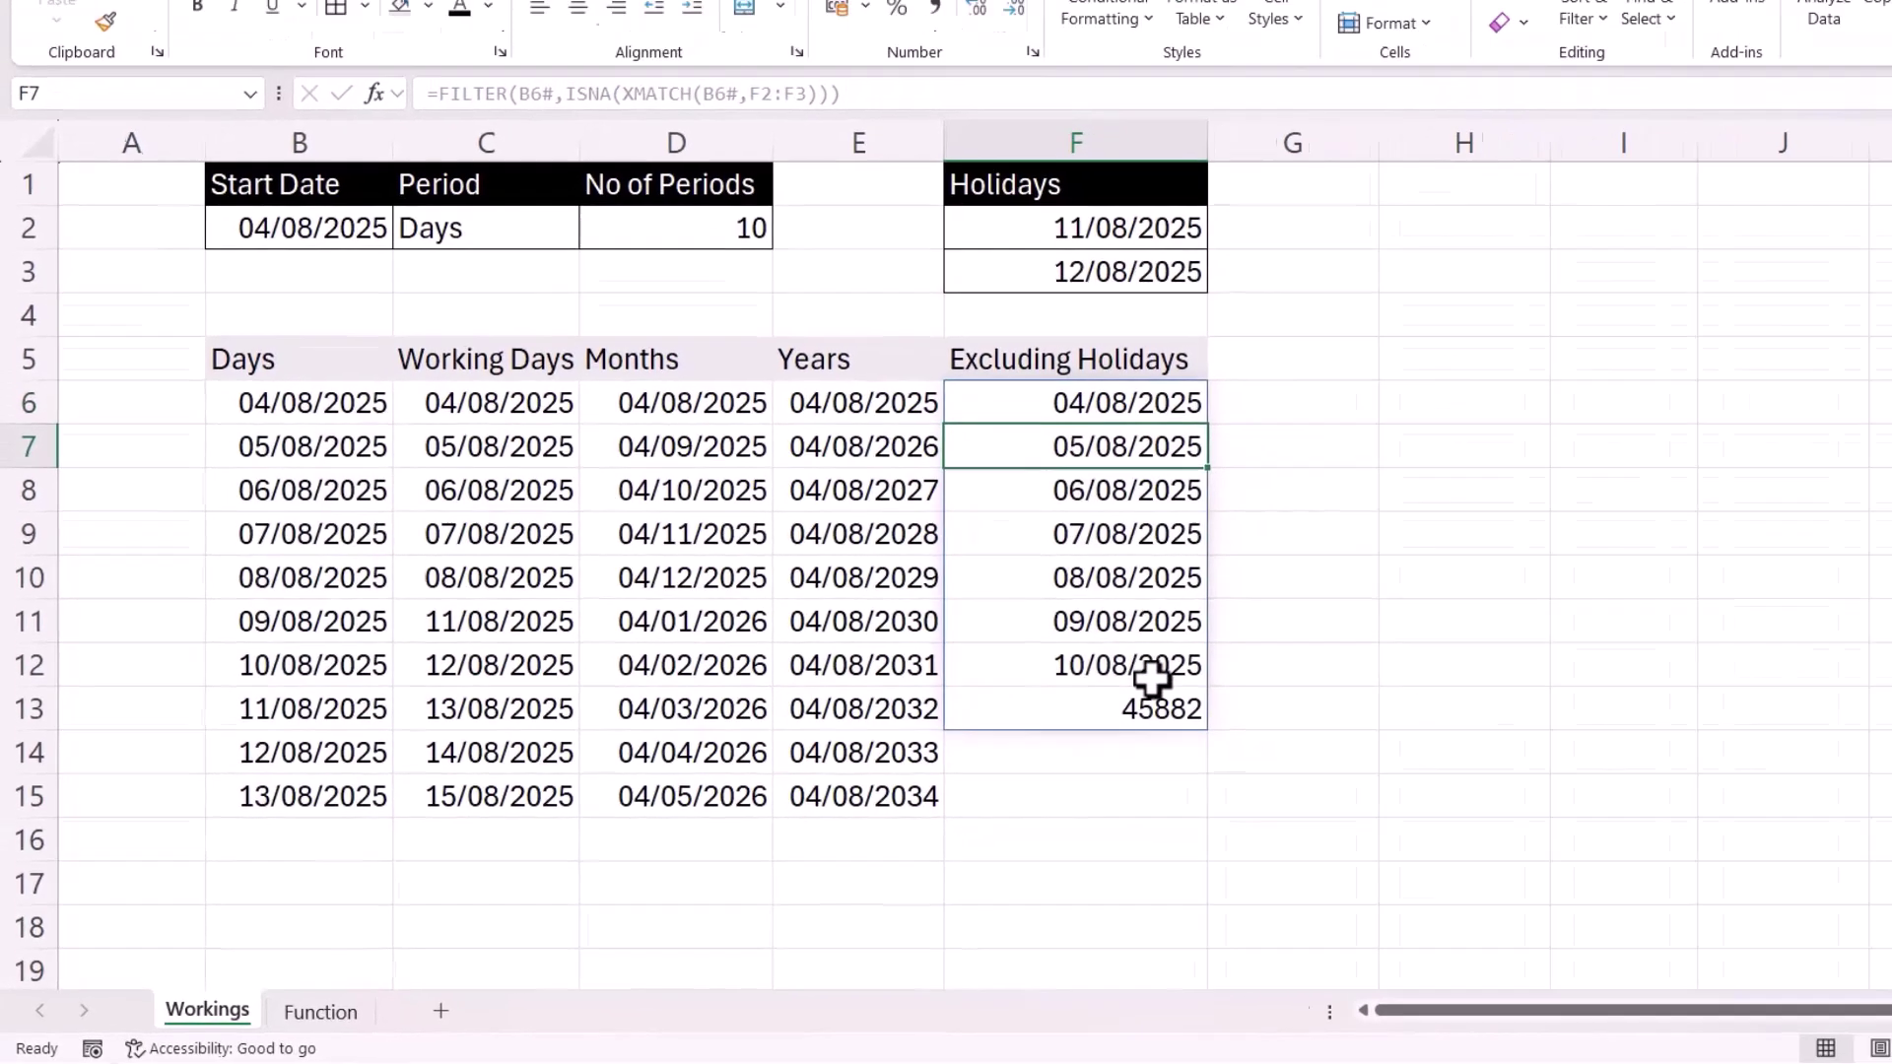
# Step: Format the last non-holiday result in F13 as Short Date
pyautogui.click(1244, 669)
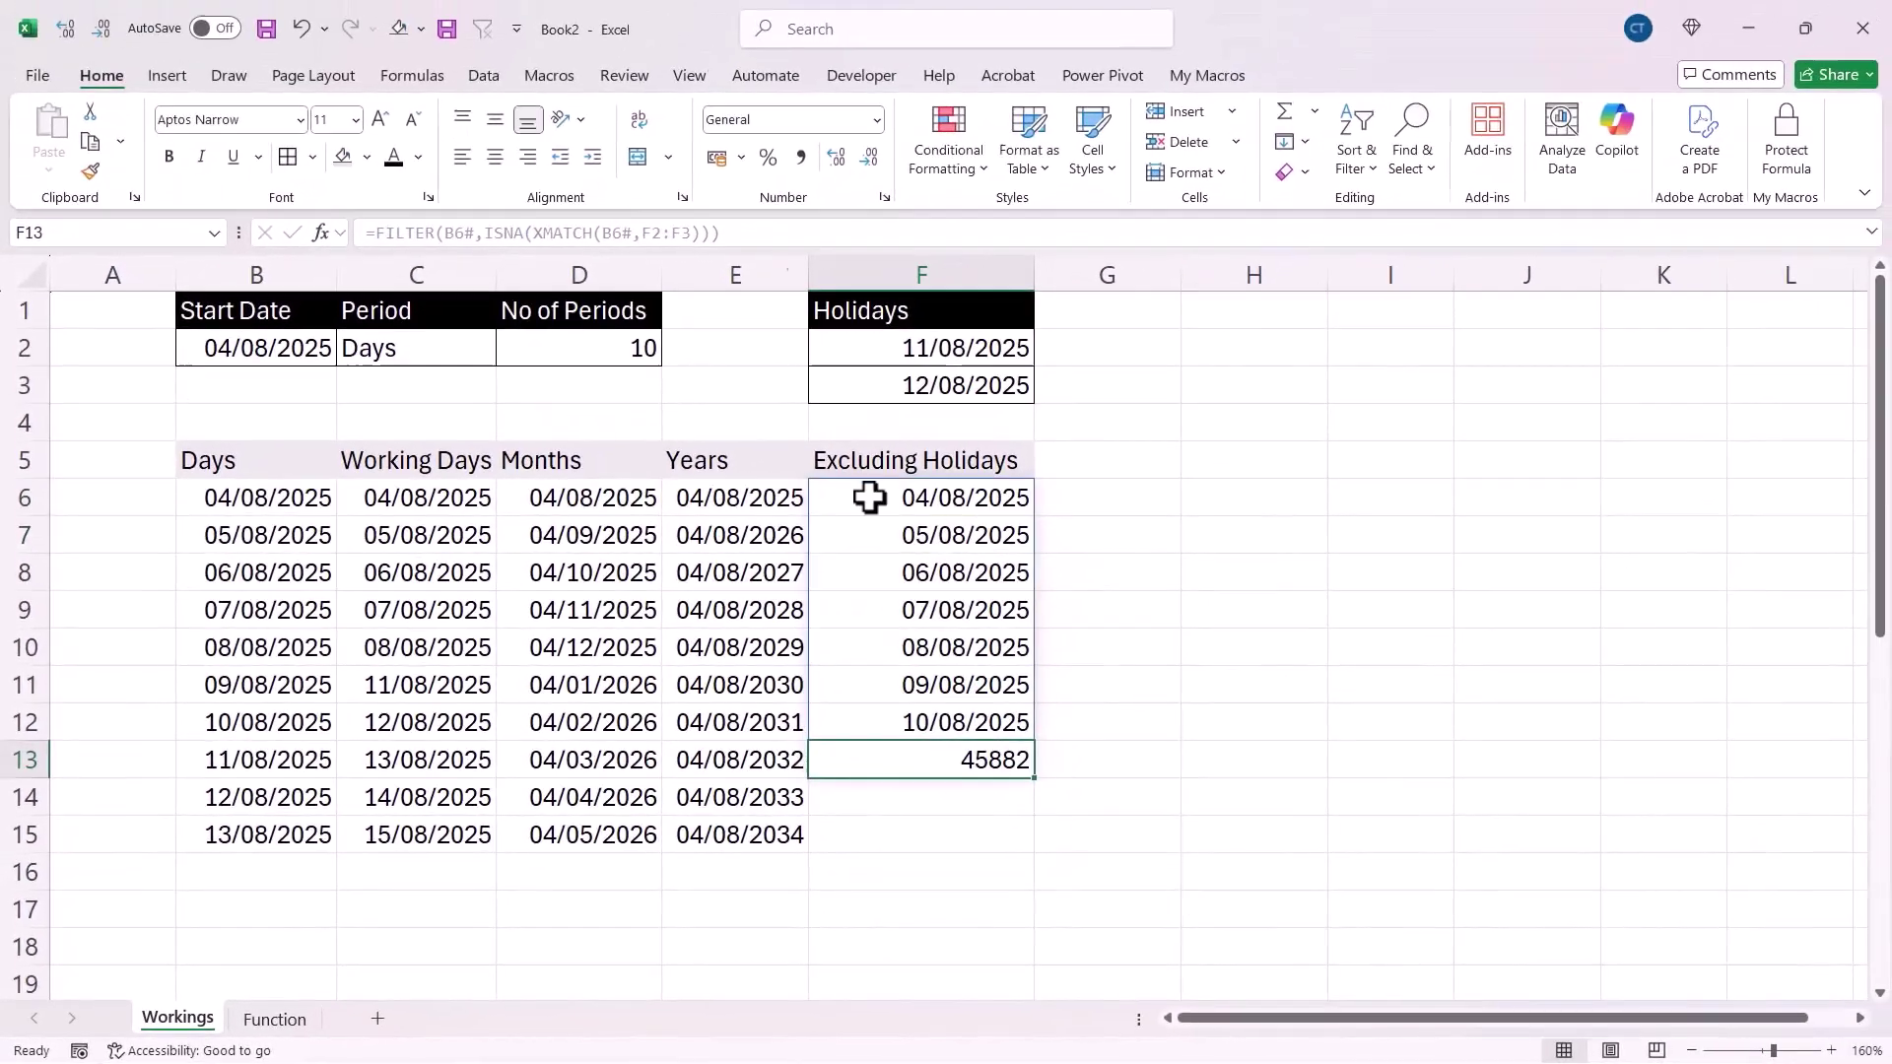
pyautogui.click(876, 118)
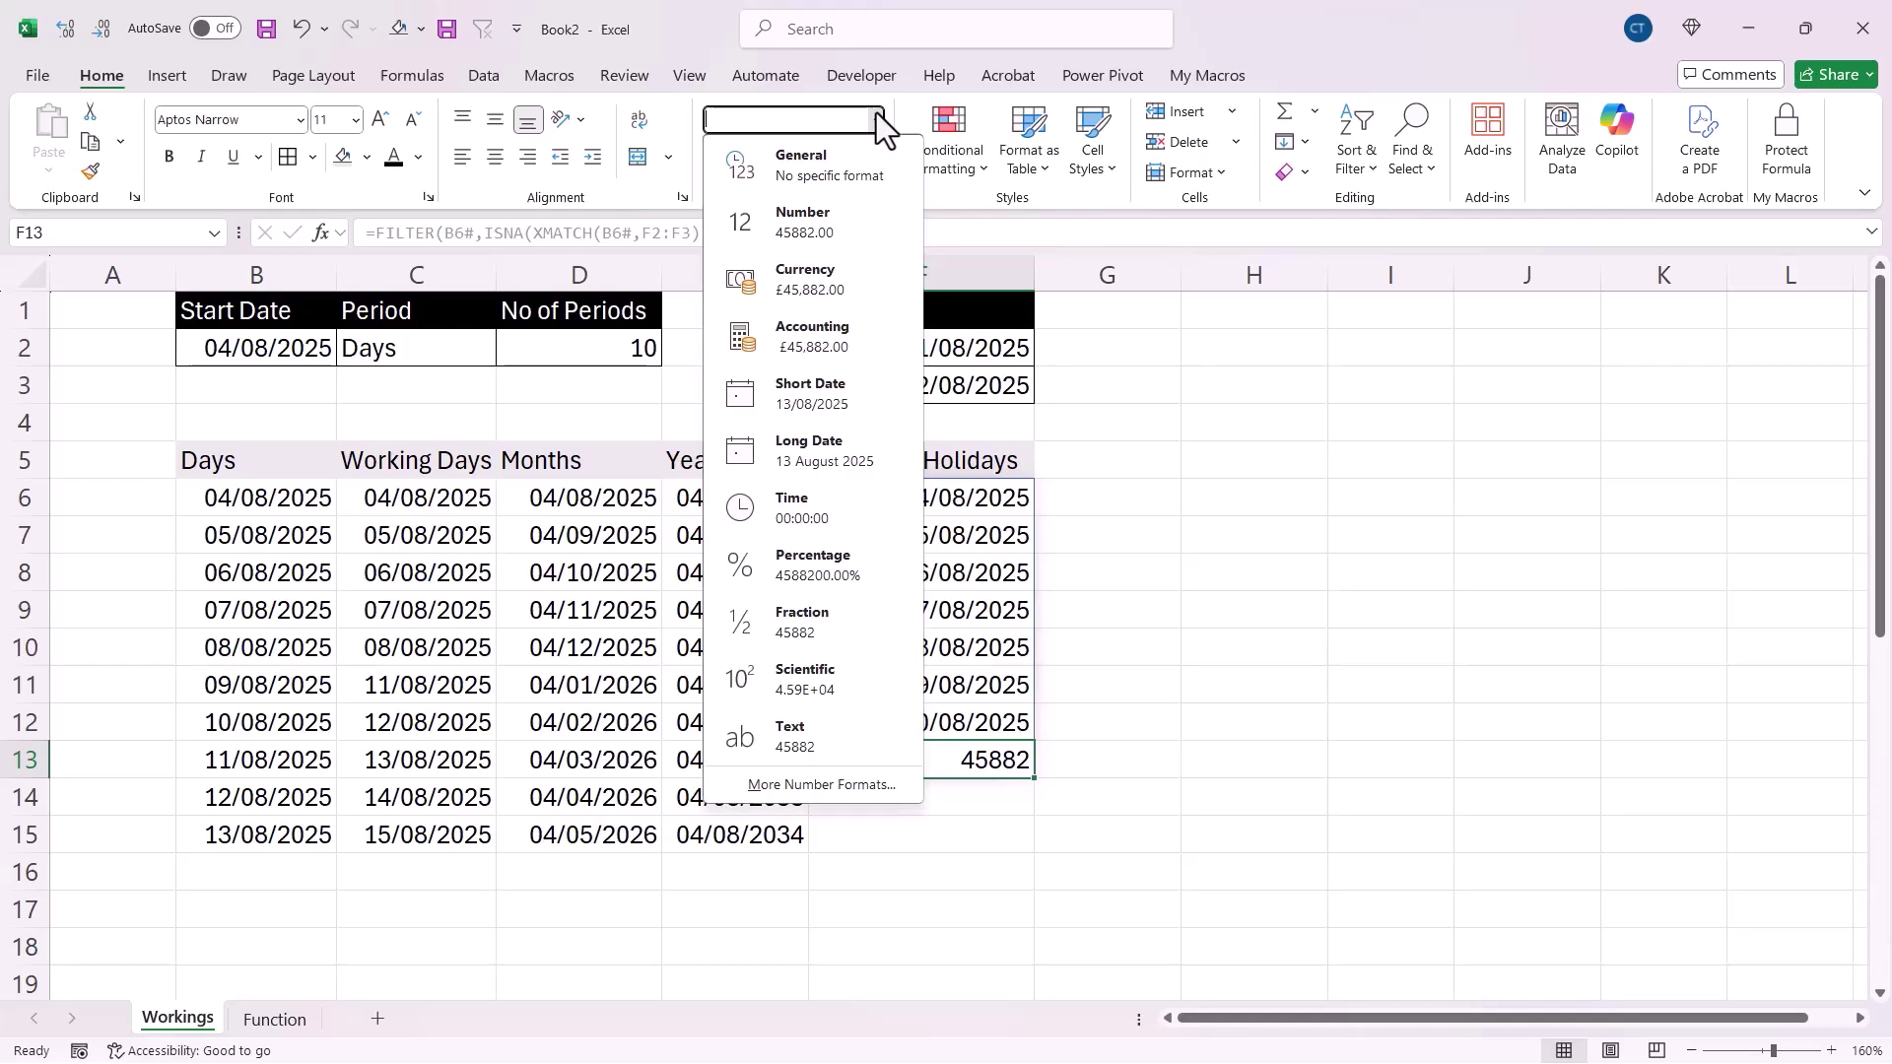
pyautogui.click(807, 398)
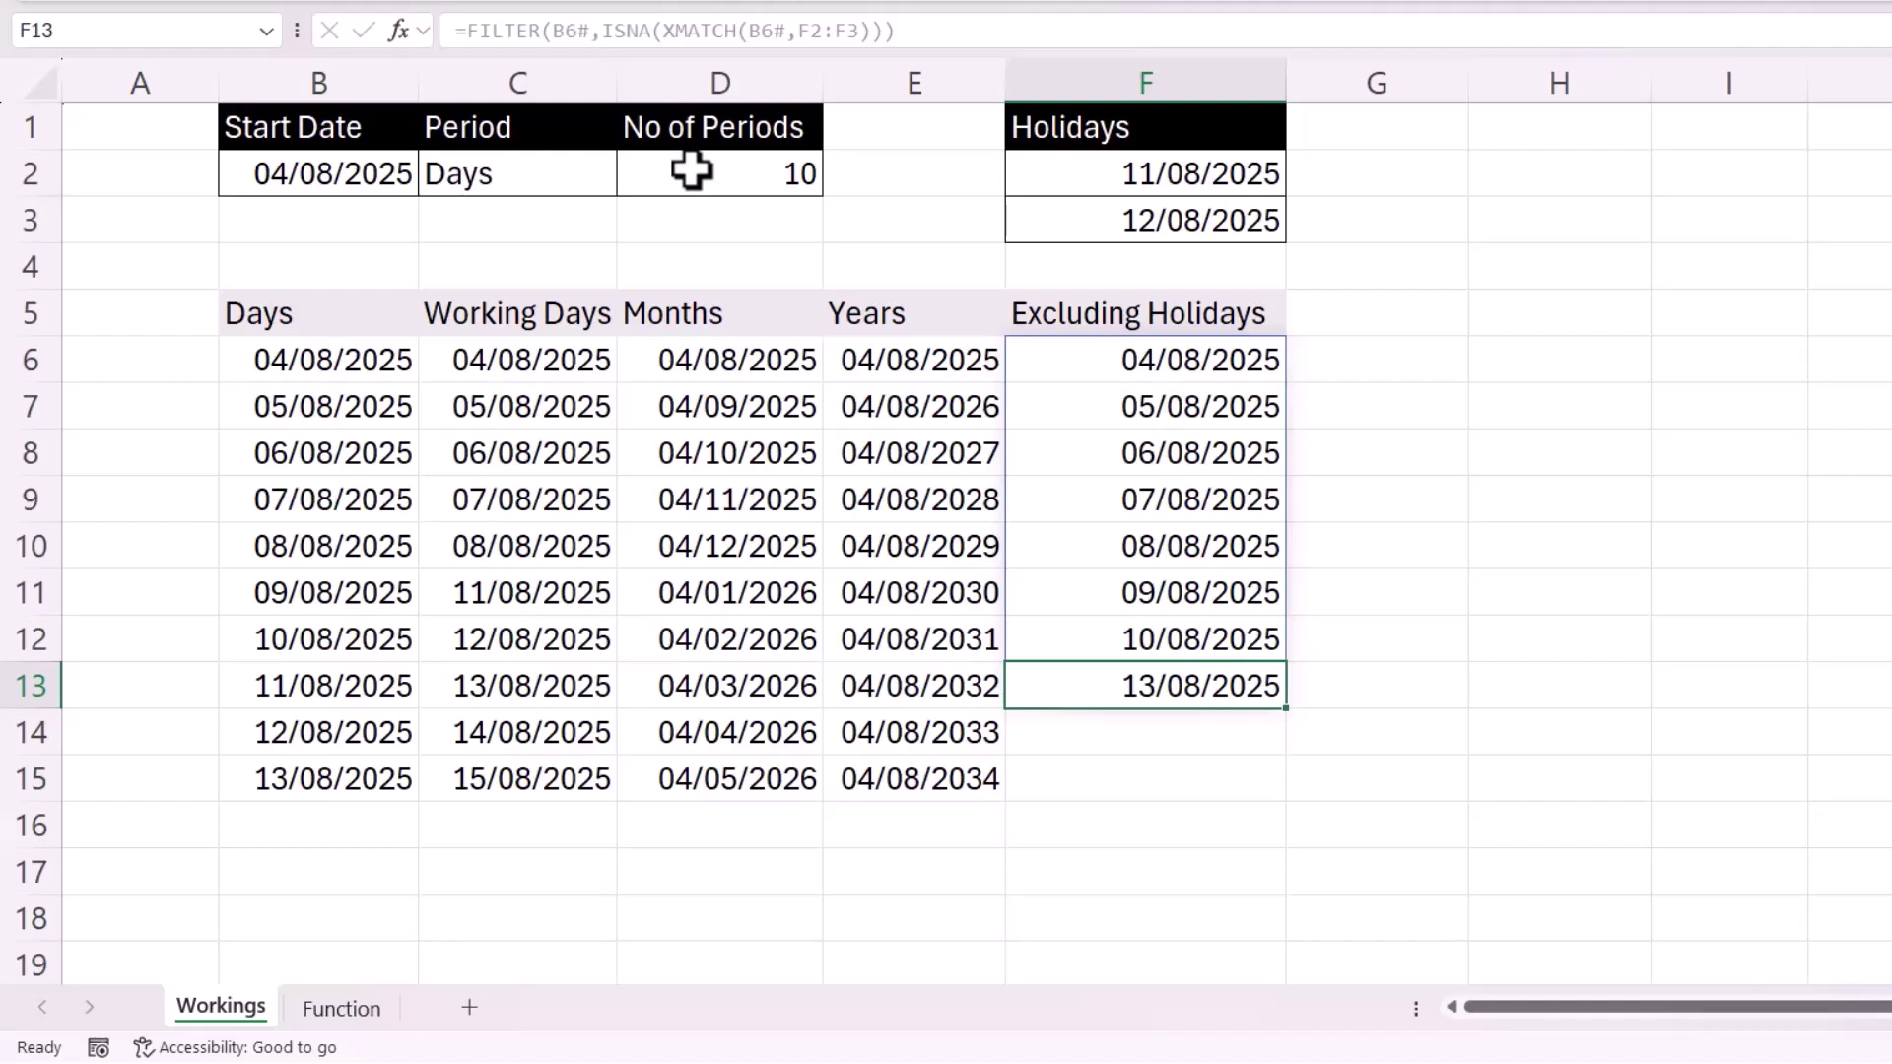
# Step: Change the Days formula in B6 to =SEQUENCE(D2*3,,B2) to generate three times as many dates
pyautogui.hotkey('ctrl', '[')
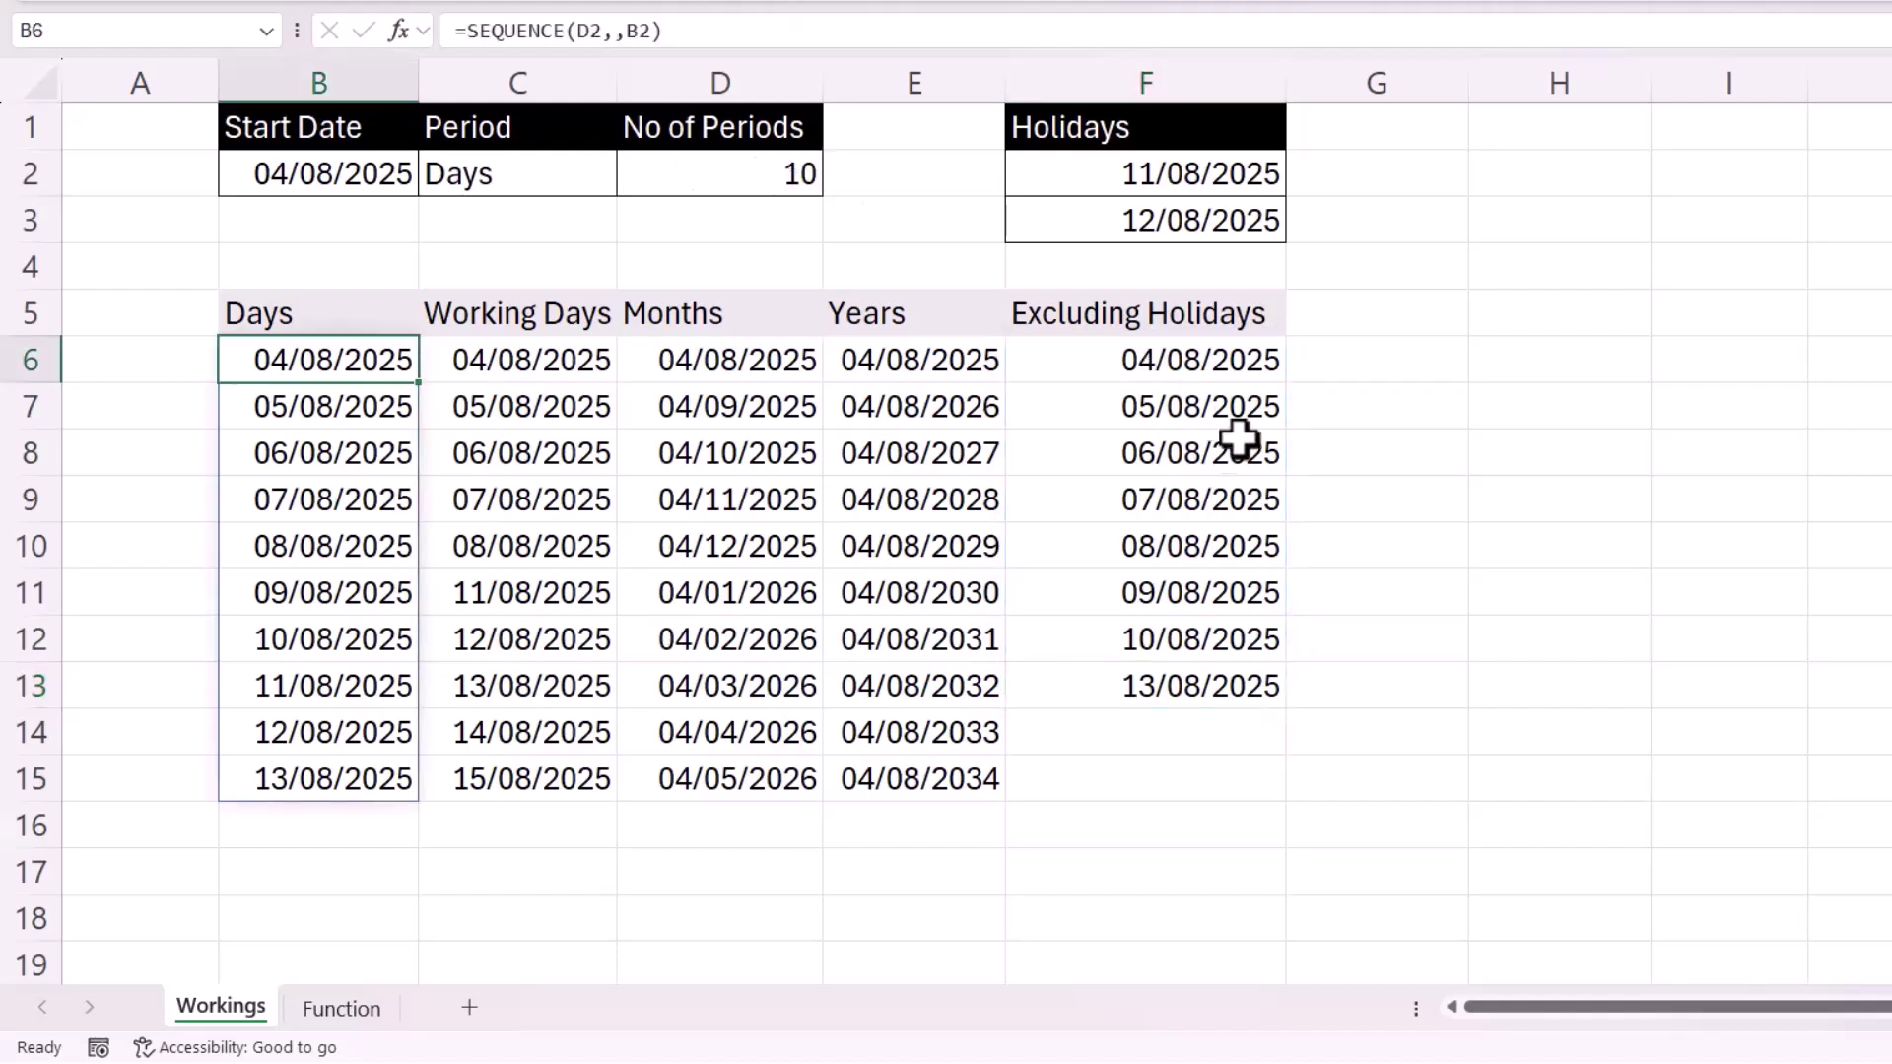
pyautogui.doubleClick(360, 360)
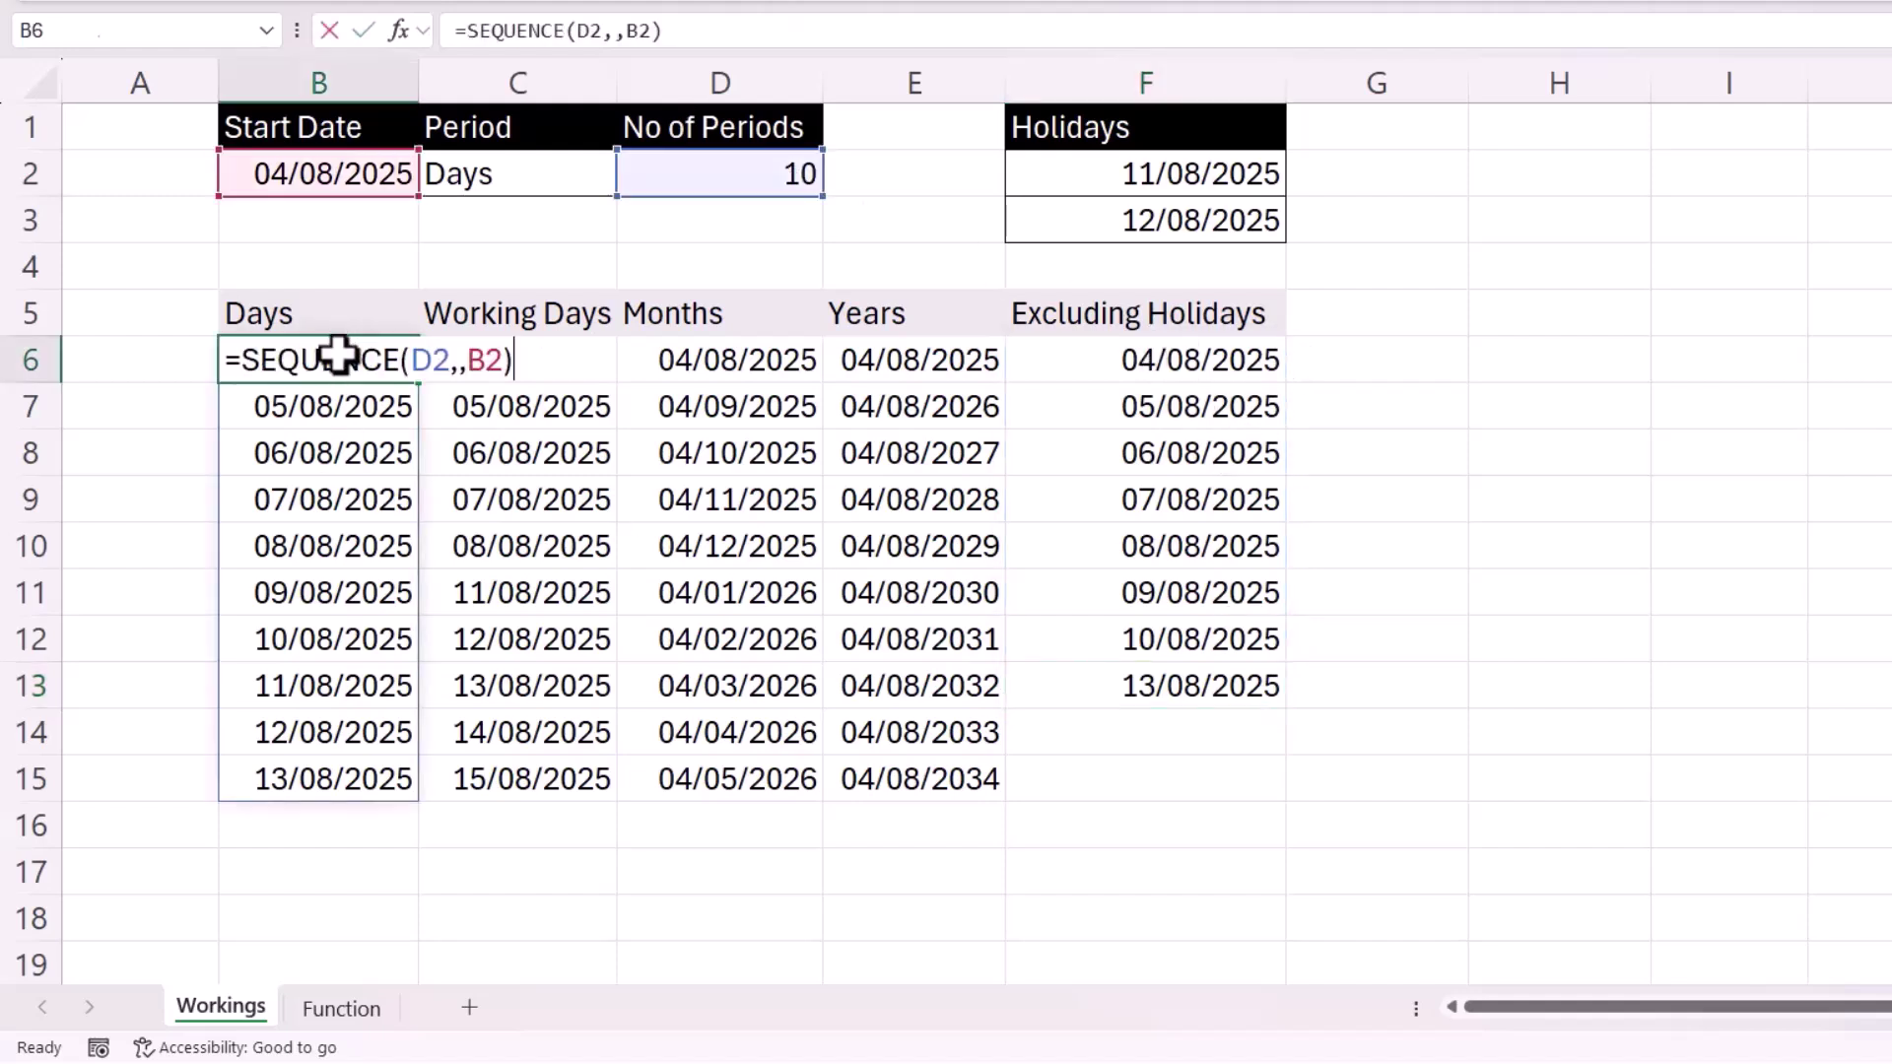
pyautogui.click(449, 365)
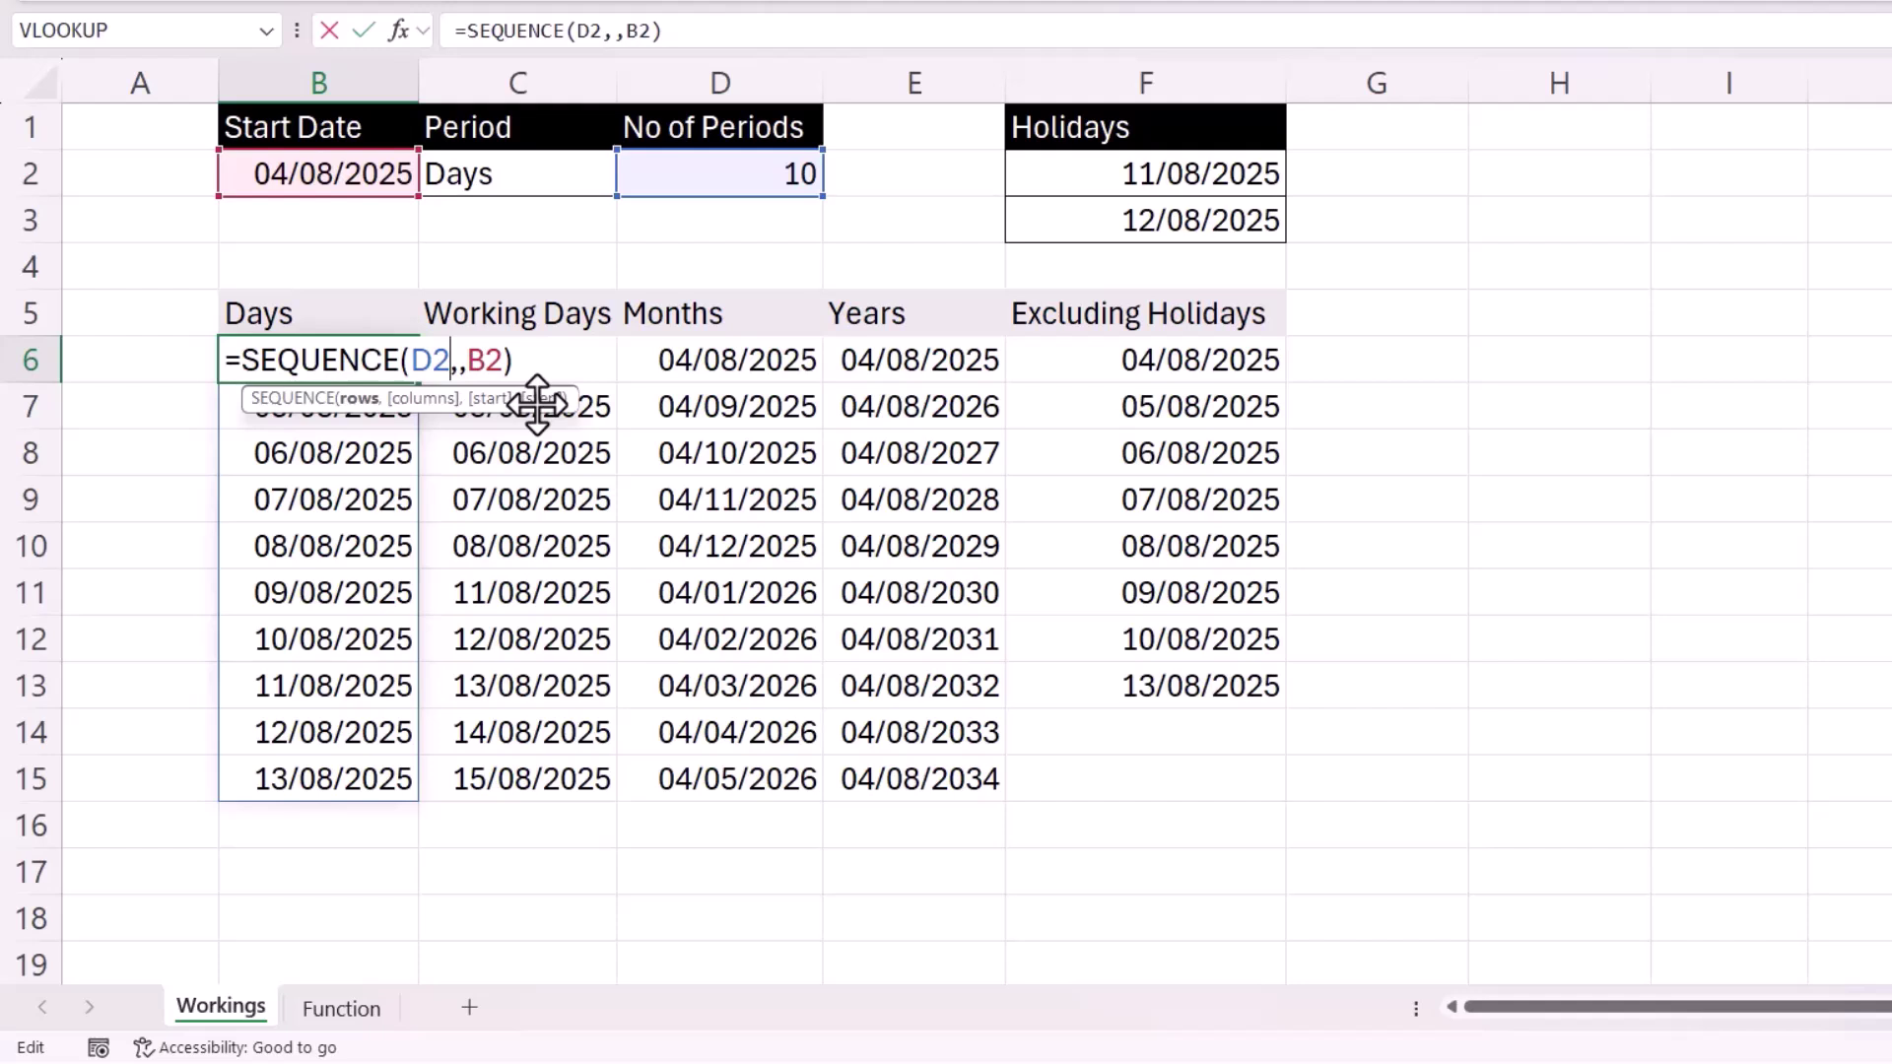
pyautogui.write('*')
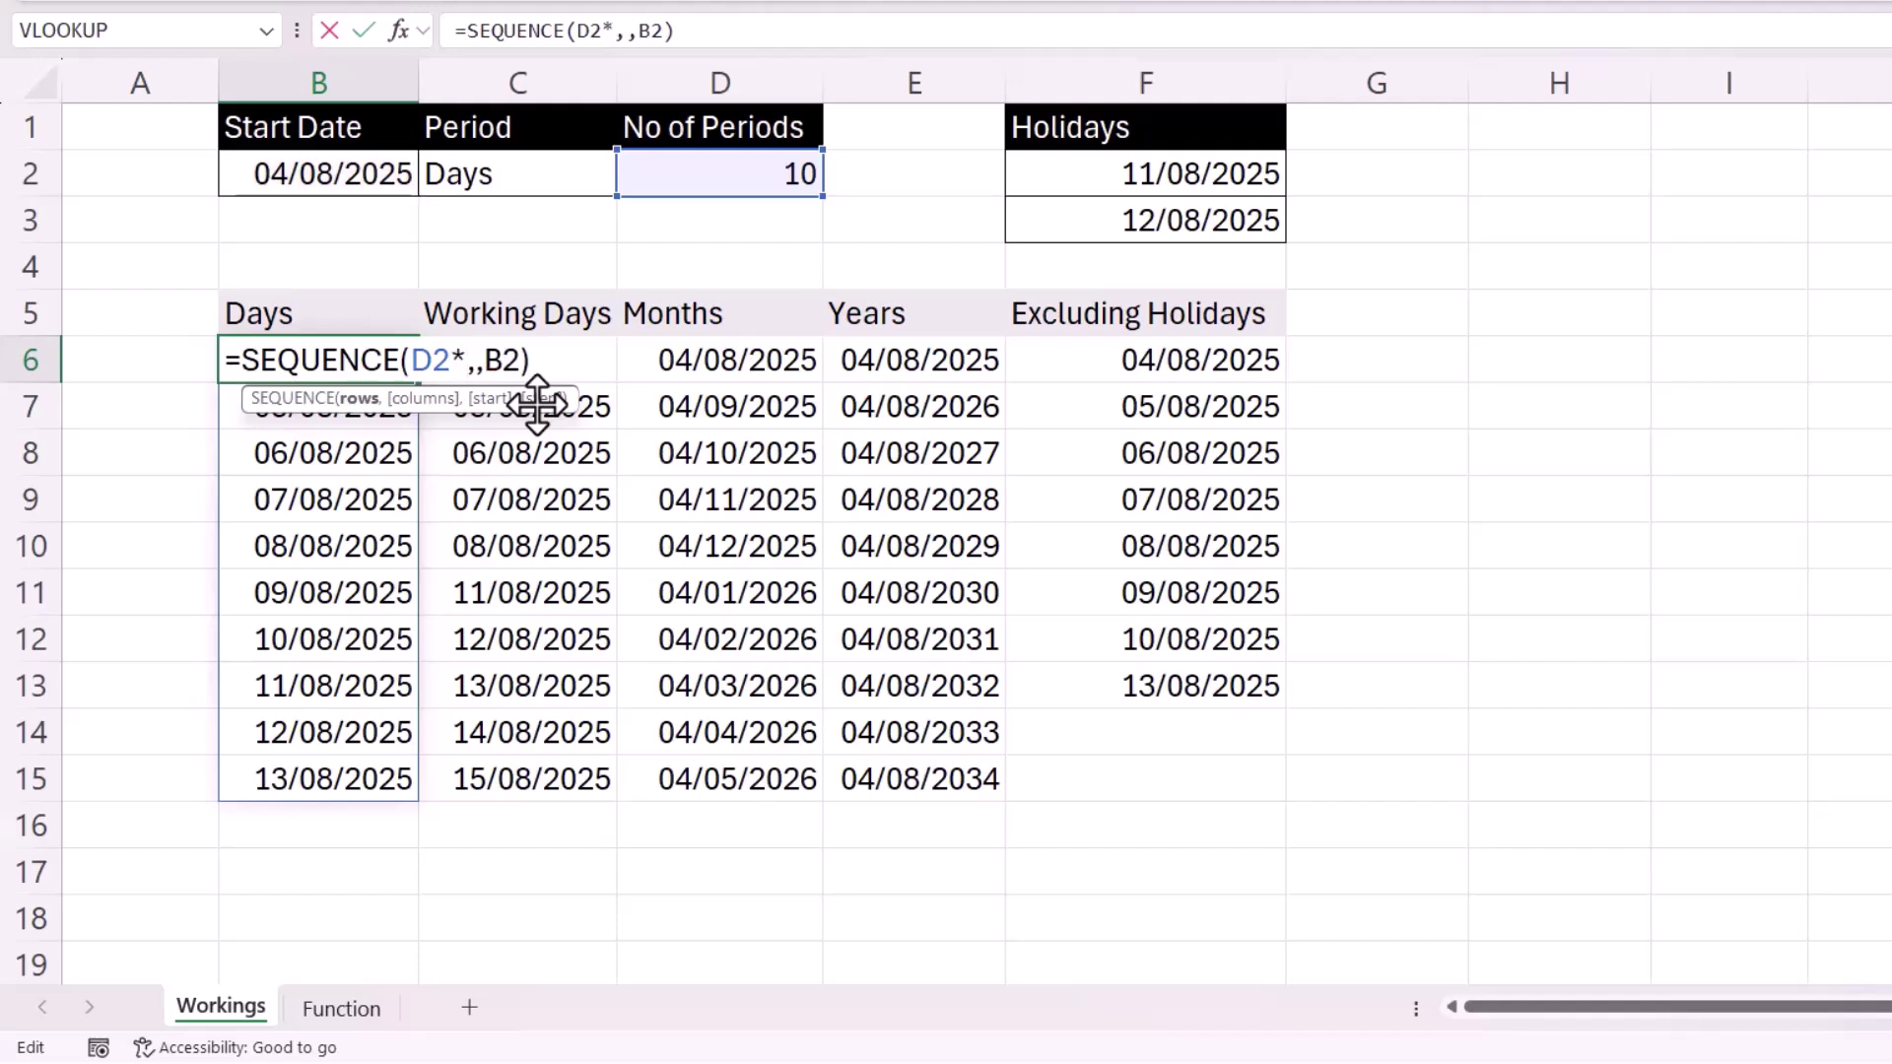
pyautogui.write('3')
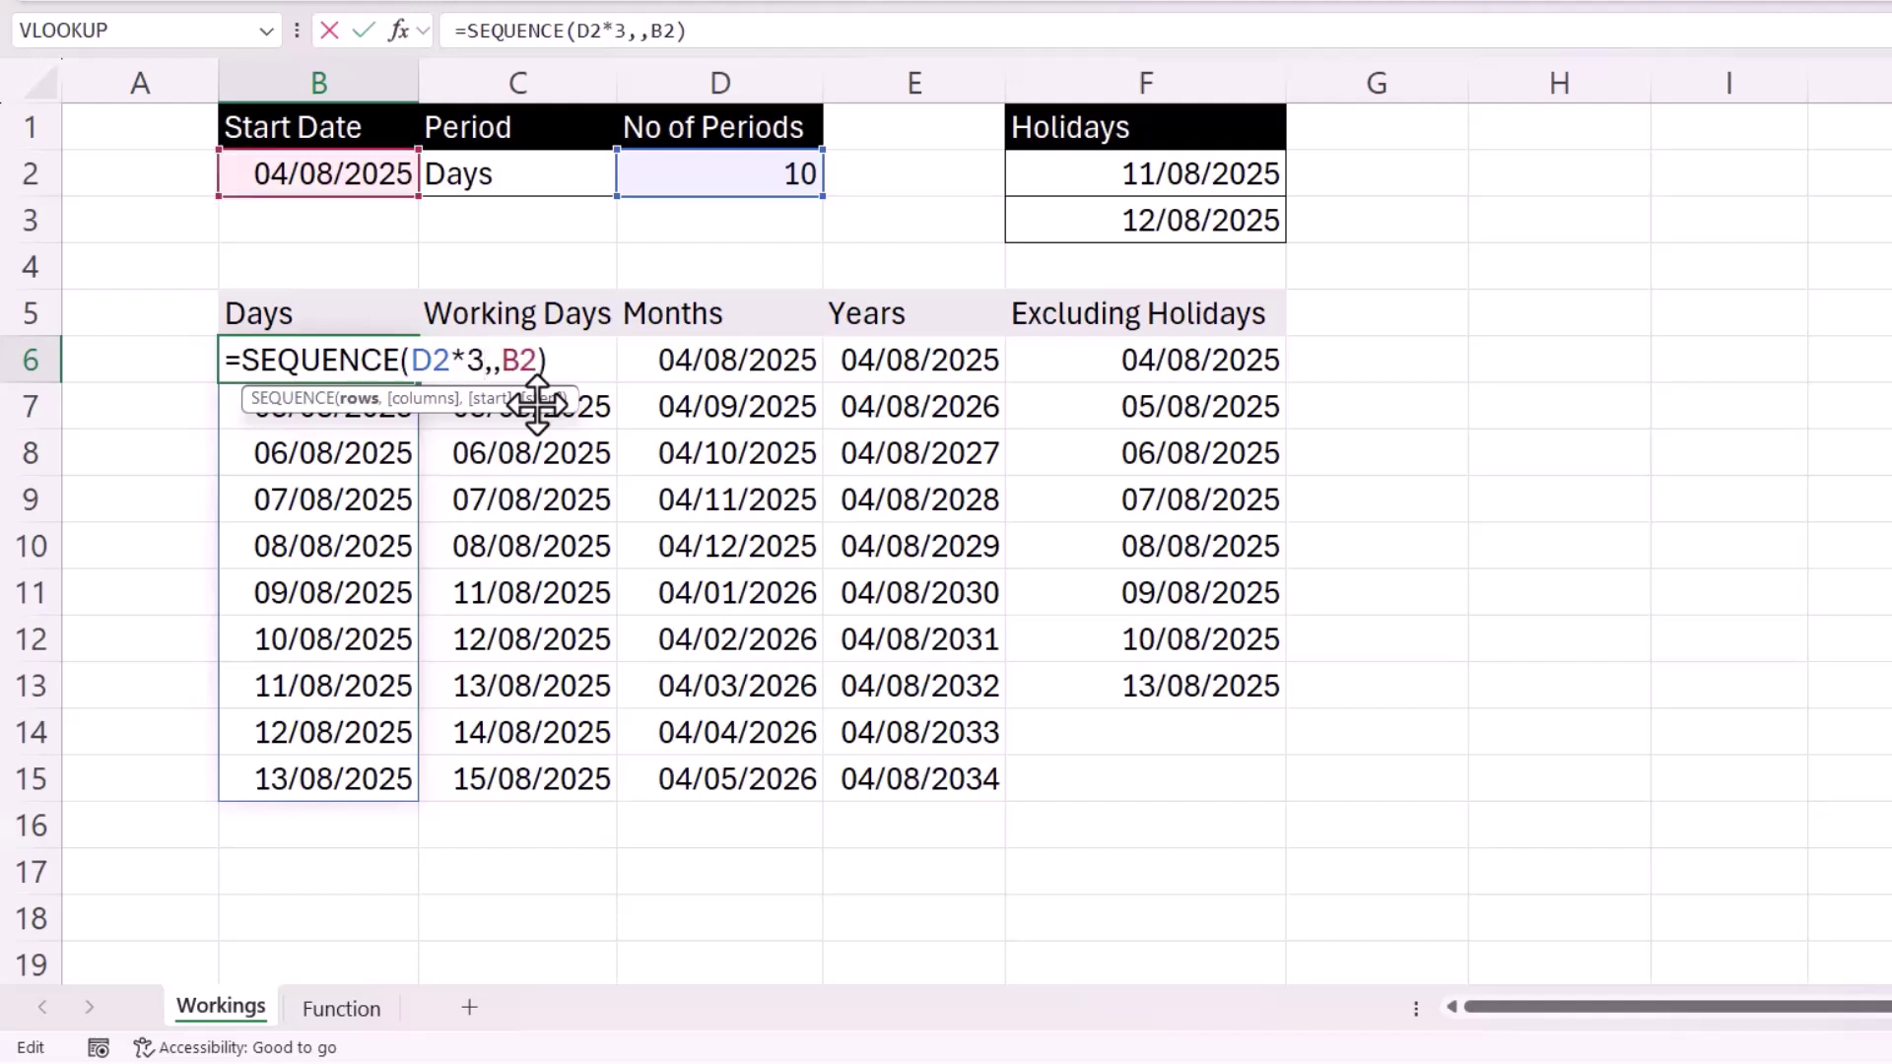
pyautogui.press('Return')
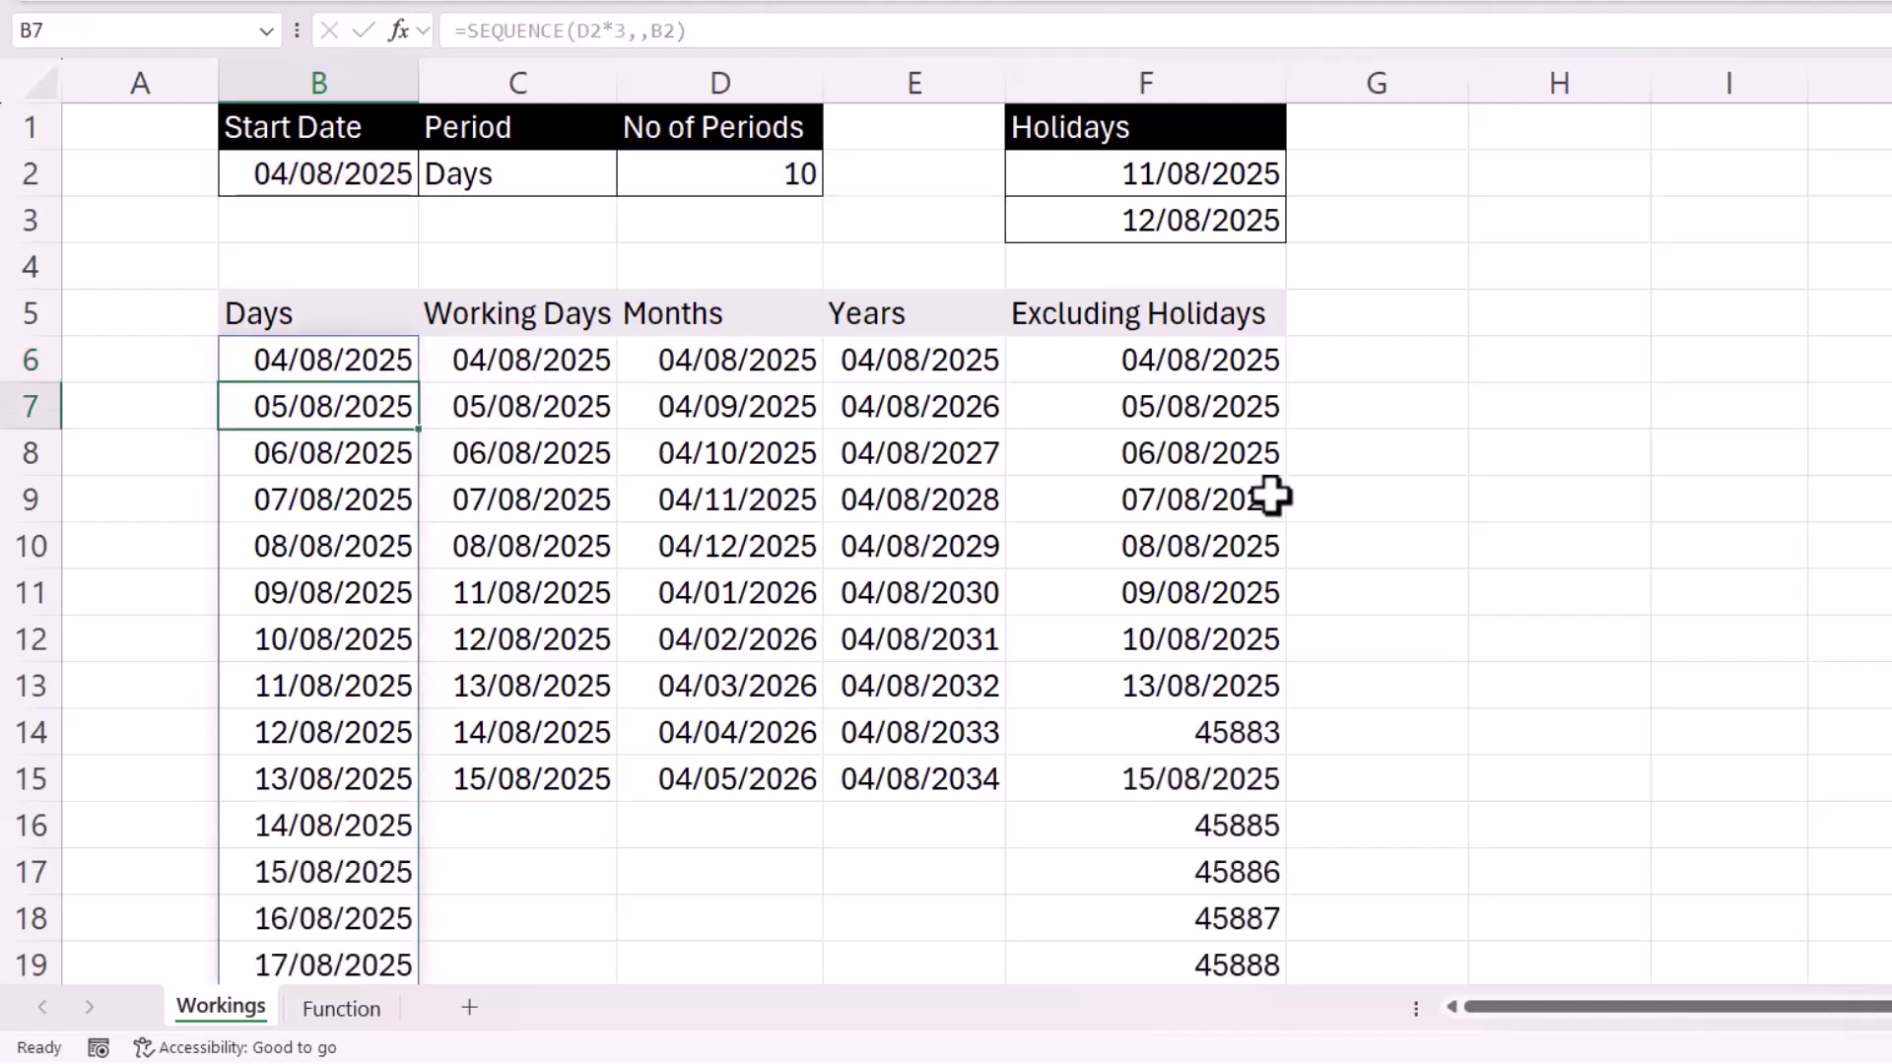
# Step: Extend the F6 formula to =TAKE(FILTER(B6#,ISNA(XMATCH(B6#,F2:F3))),D2) and format F14 as Short Date
pyautogui.doubleClick(1220, 363)
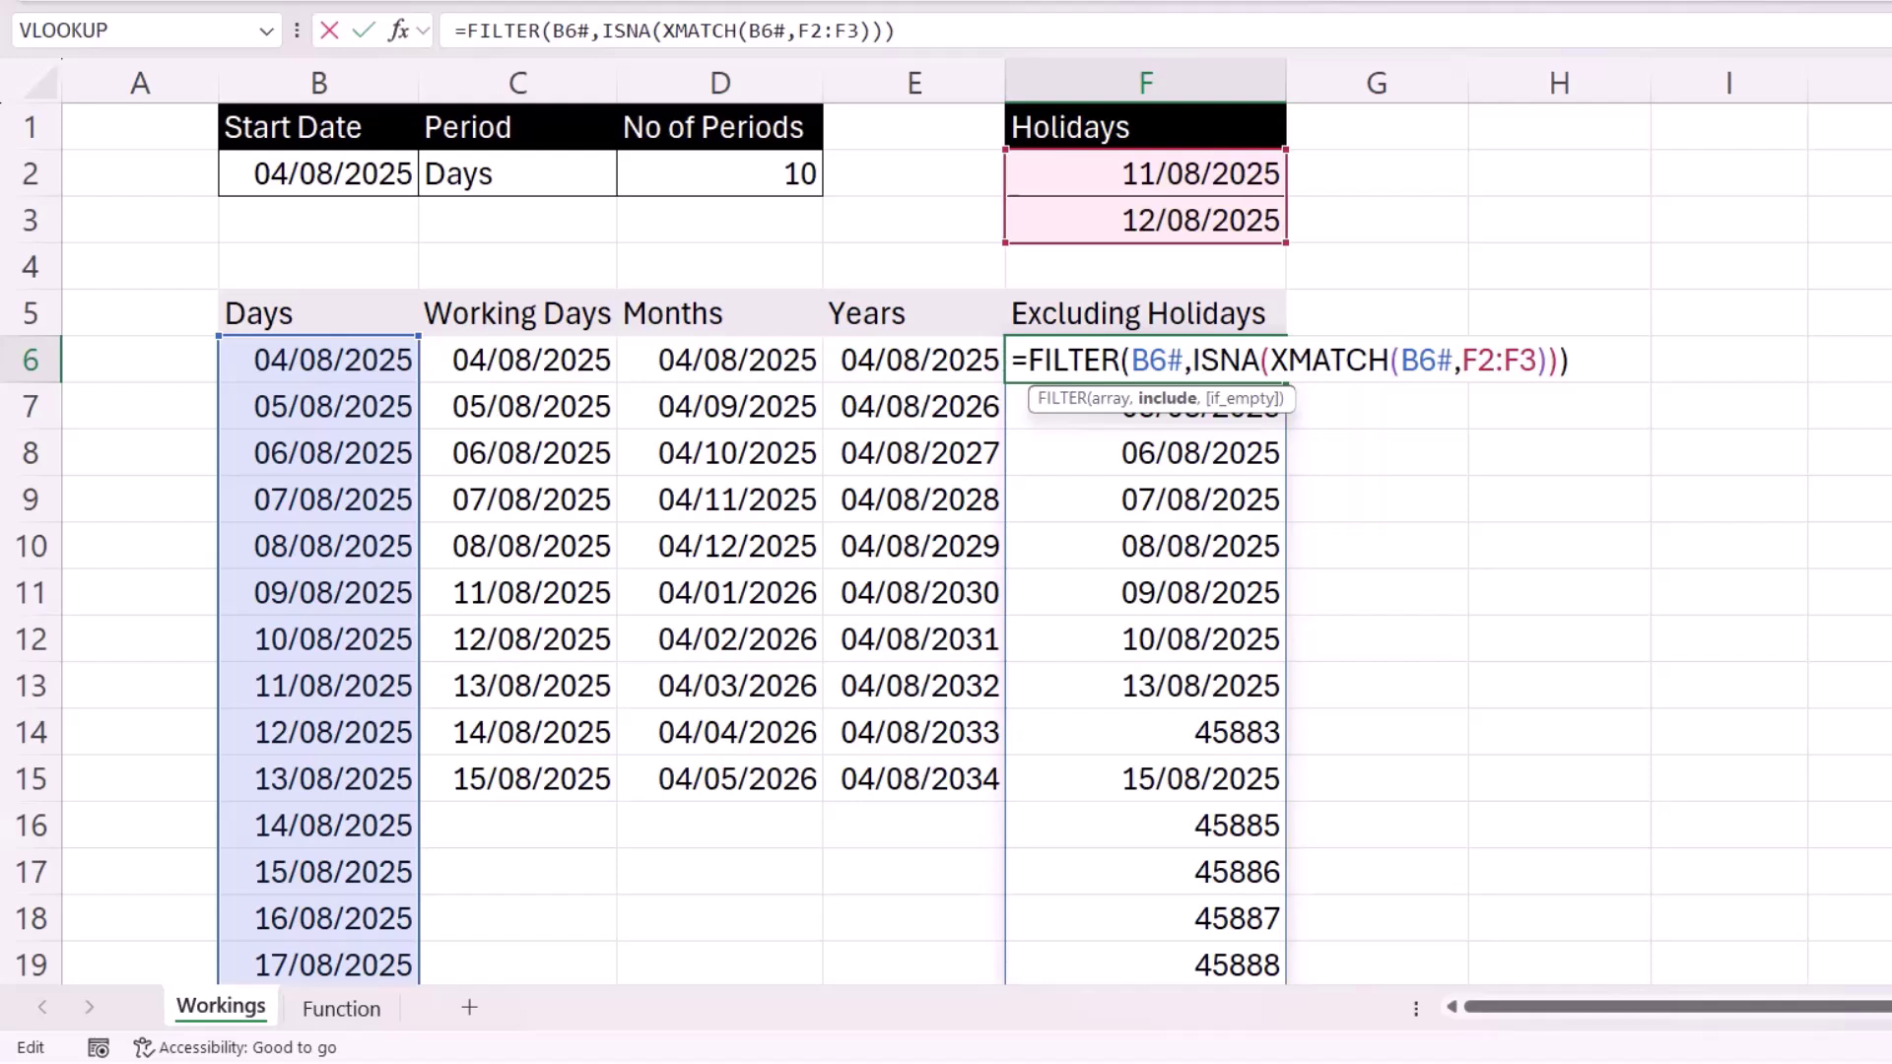
pyautogui.write('TAKE')
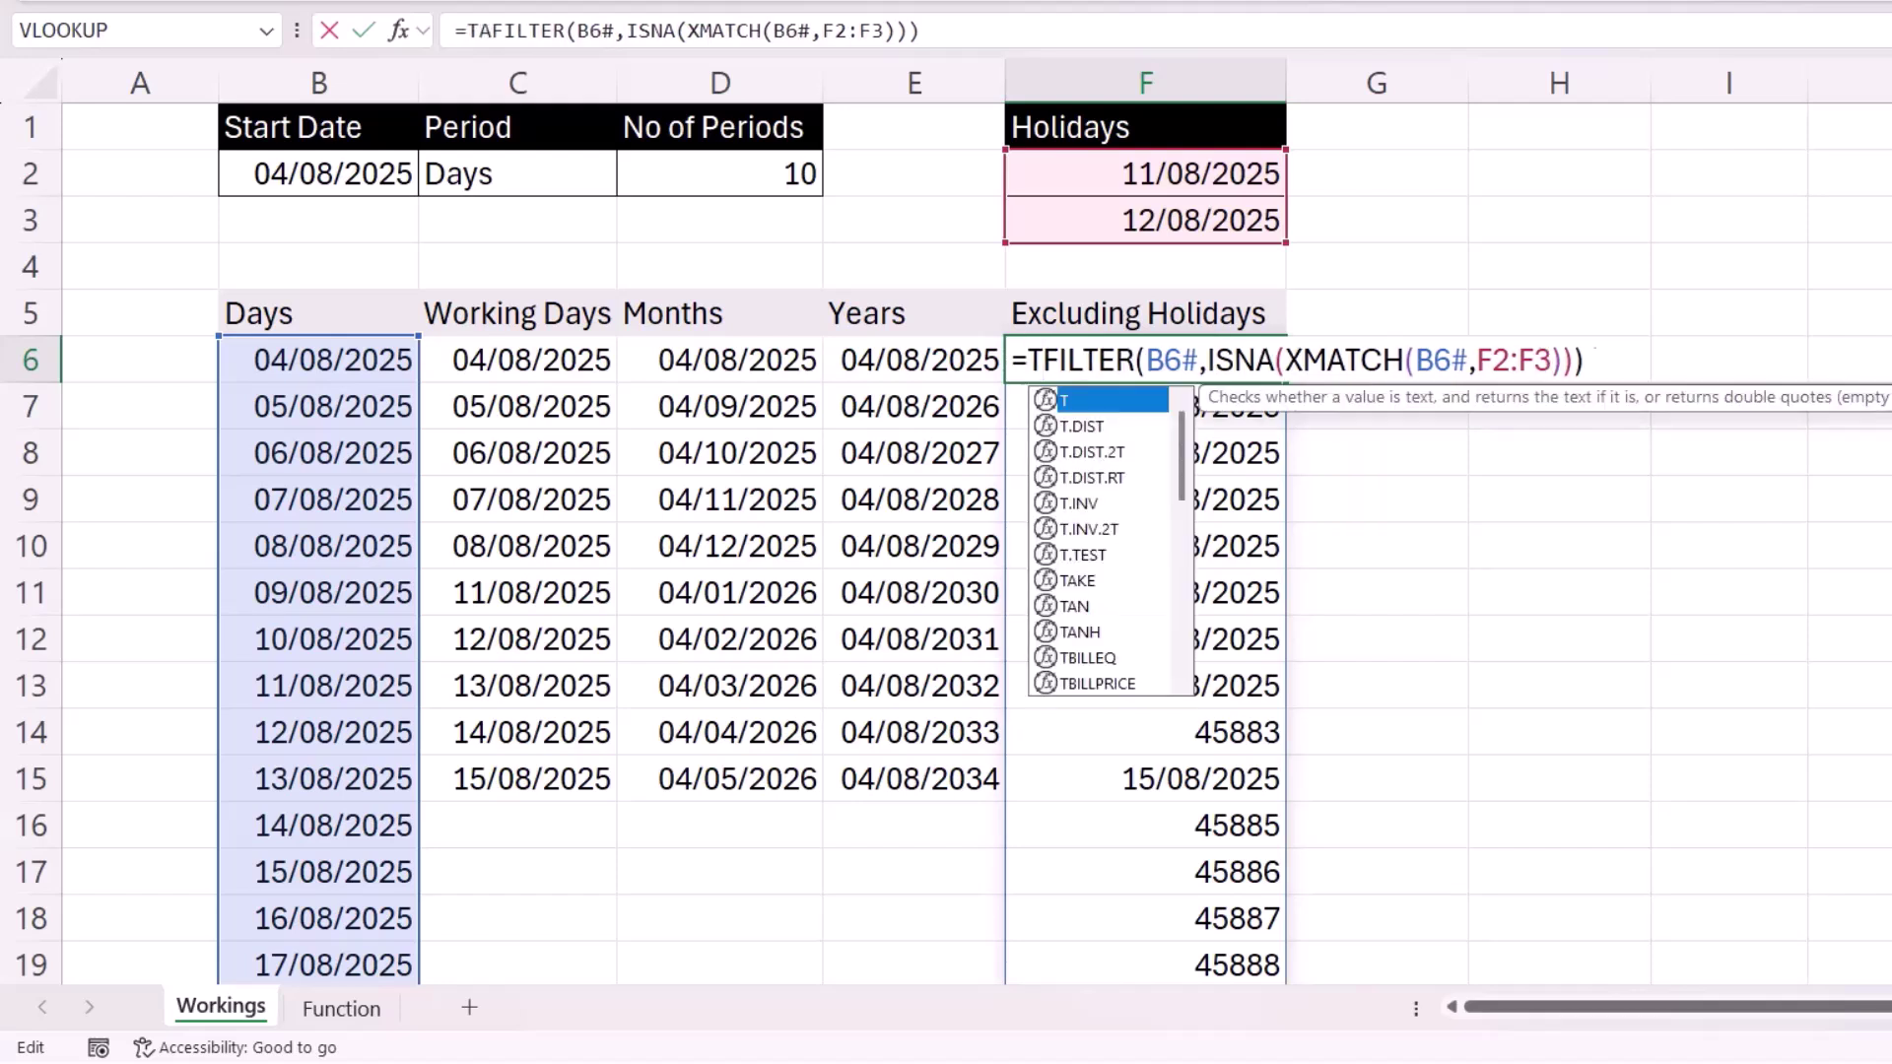
pyautogui.write('(')
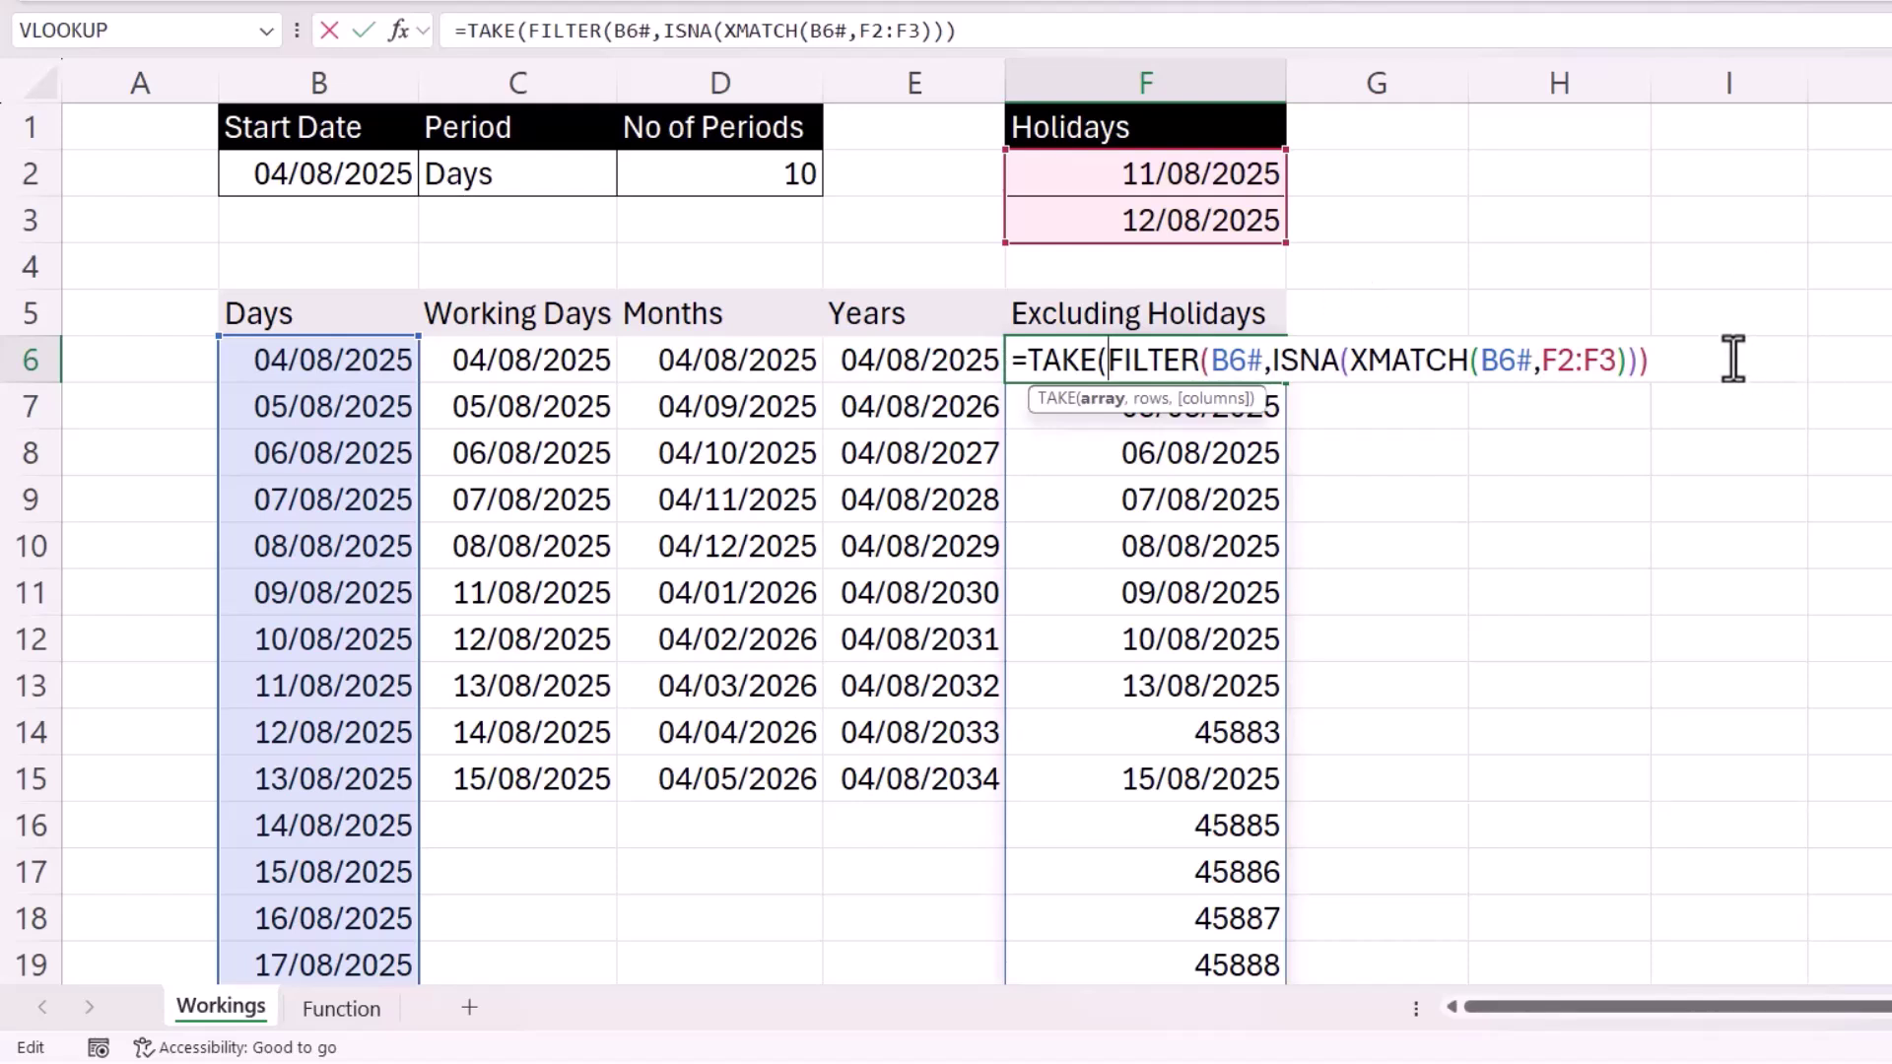
pyautogui.click(1701, 350)
pyautogui.write(',')
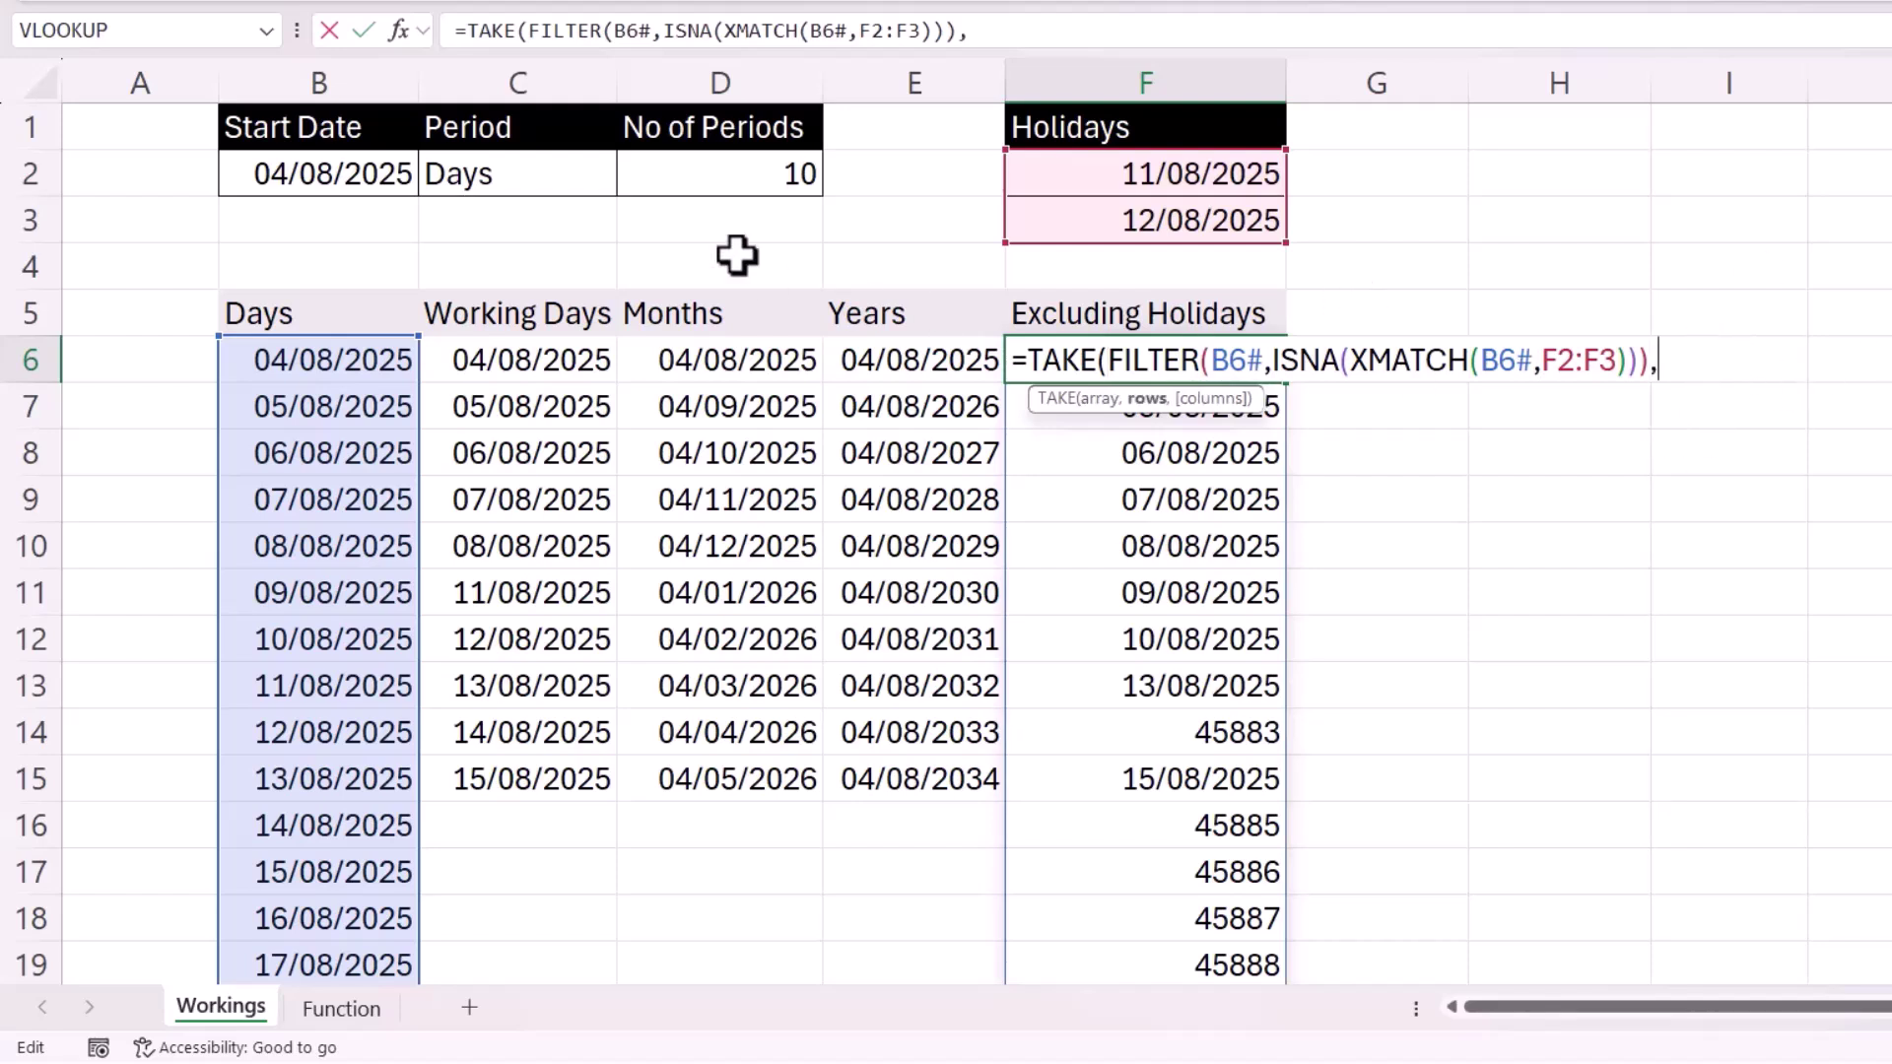
pyautogui.click(737, 174)
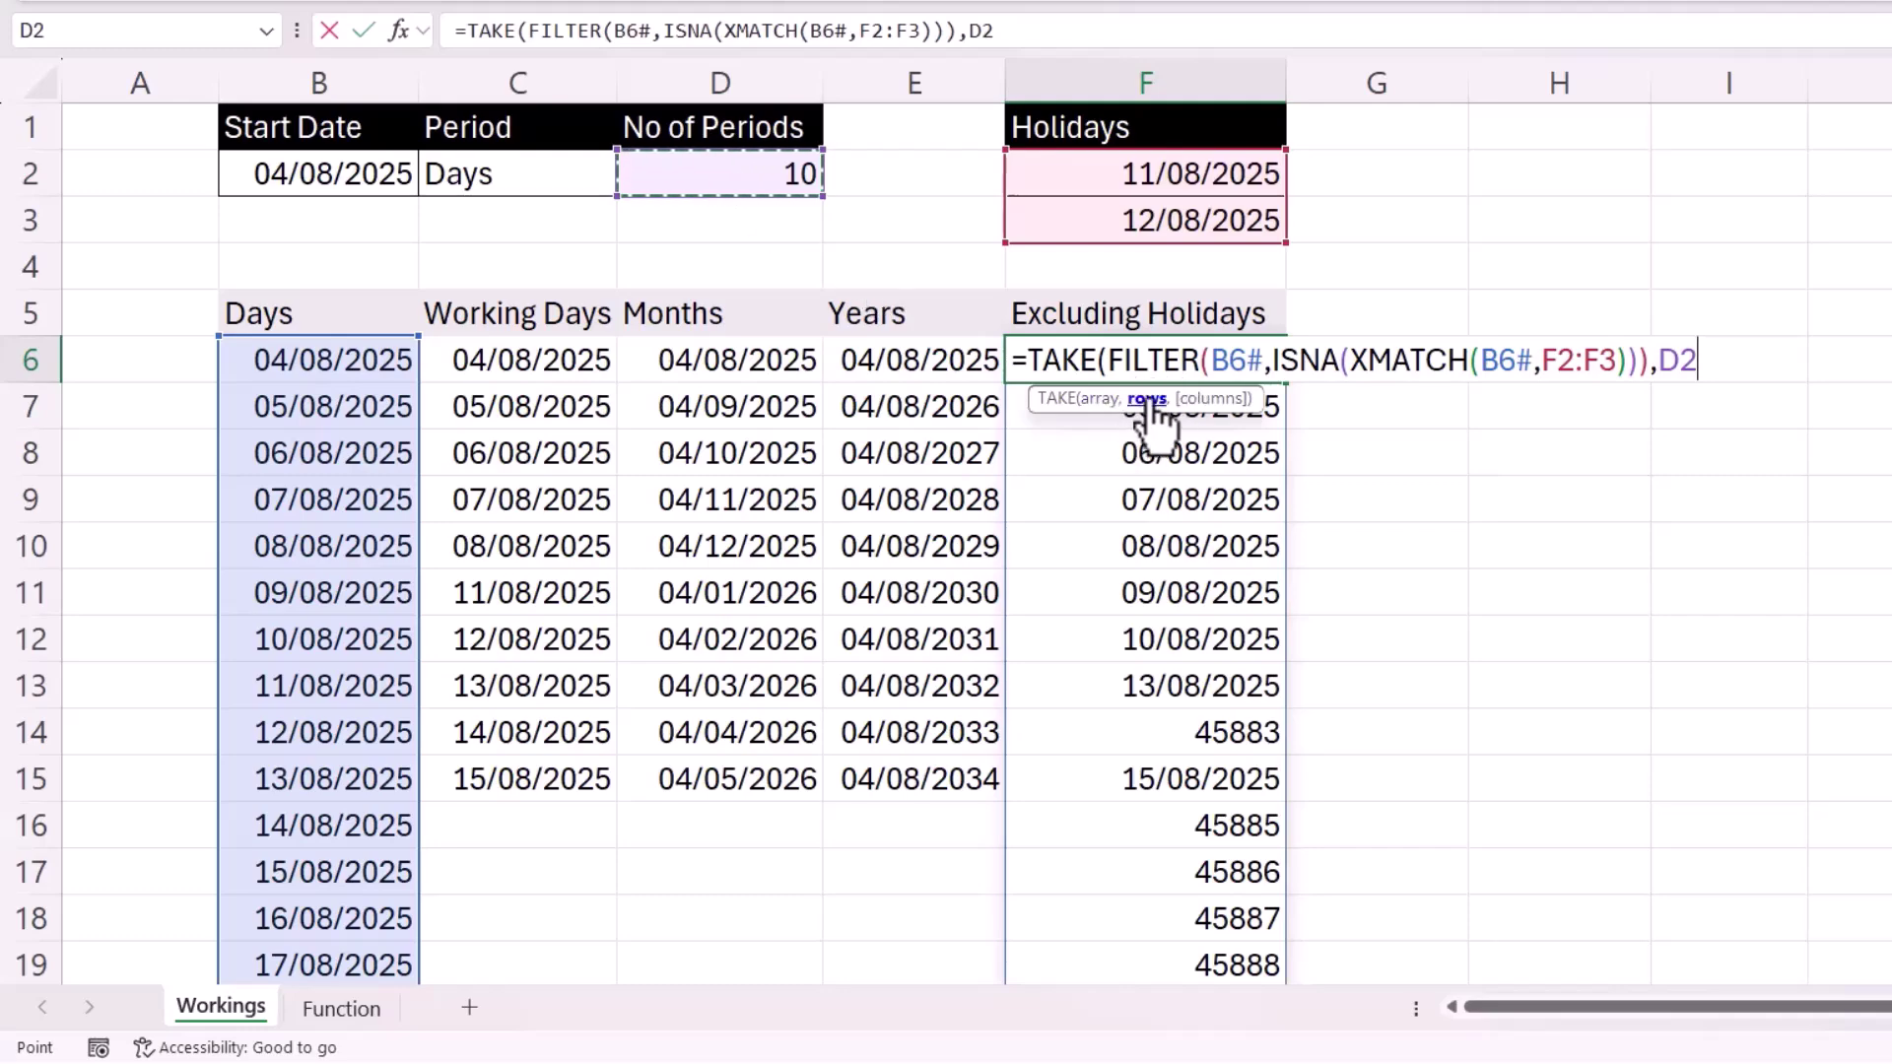
pyautogui.write(')')
pyautogui.press('Return')
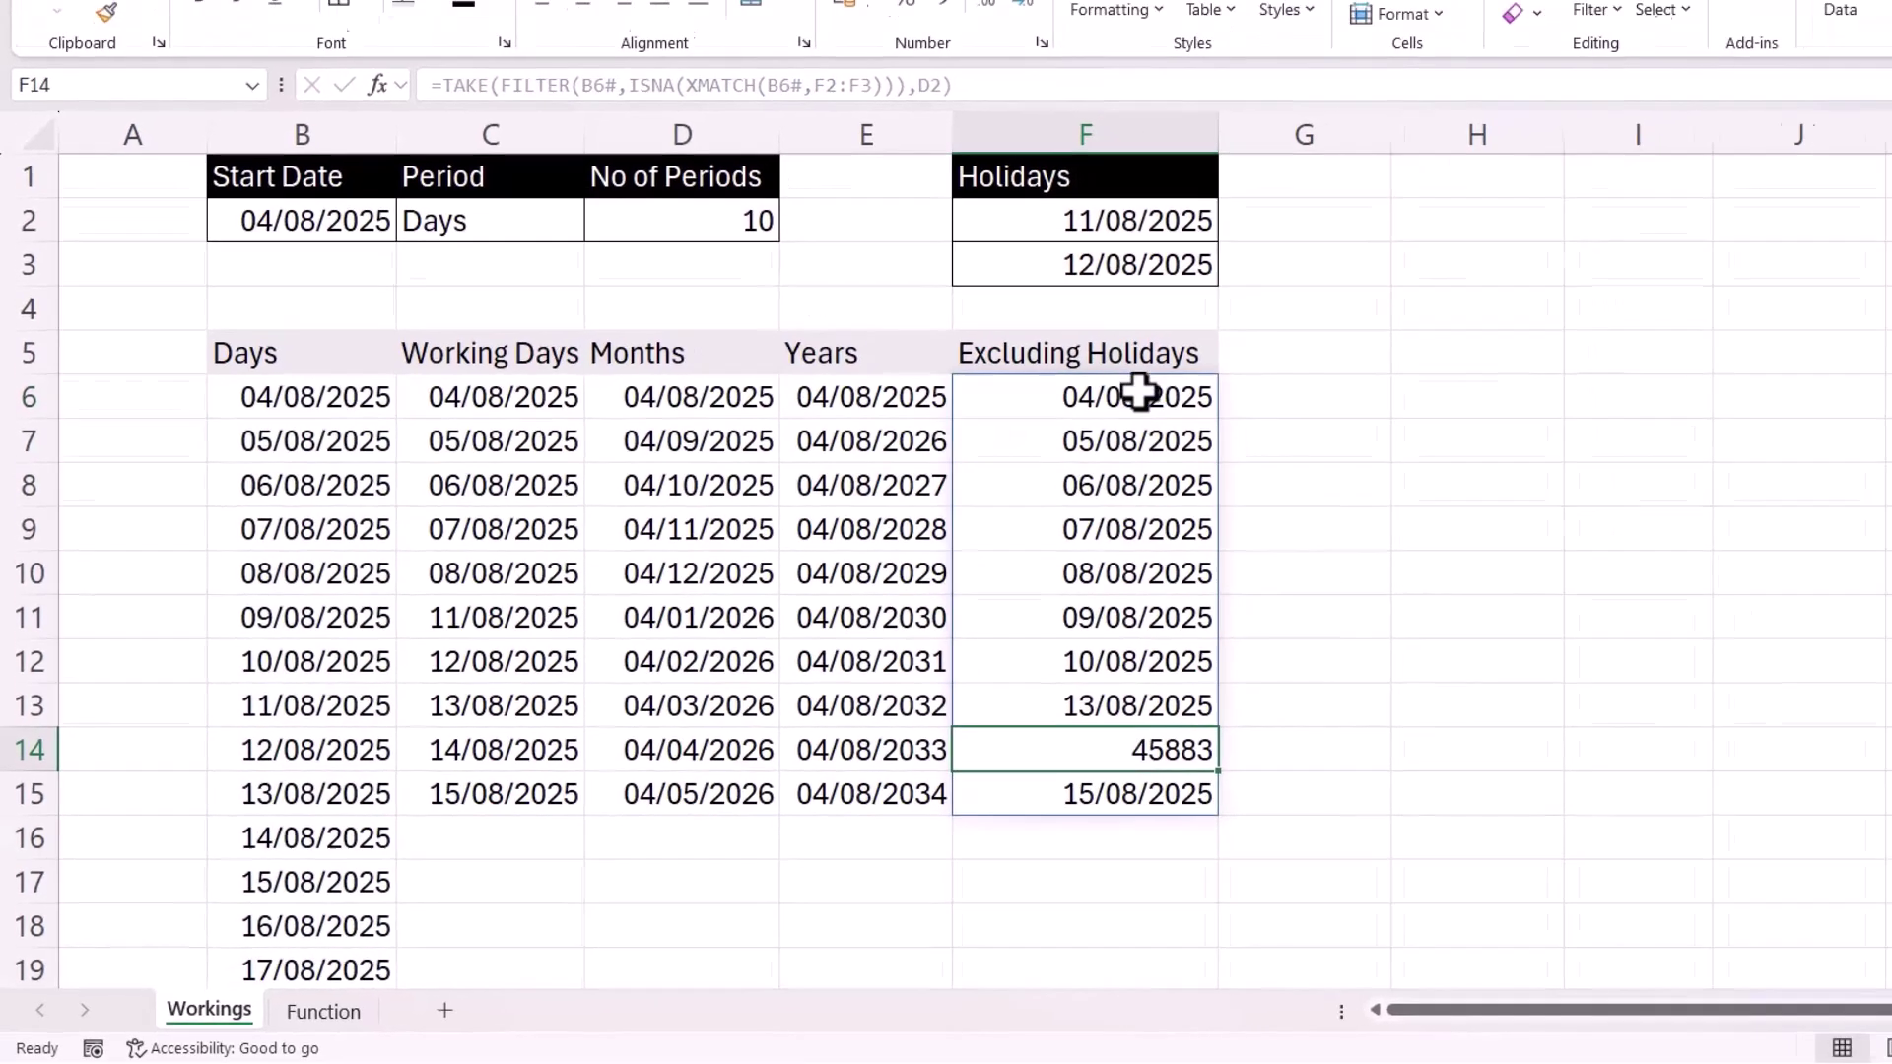
pyautogui.click(877, 120)
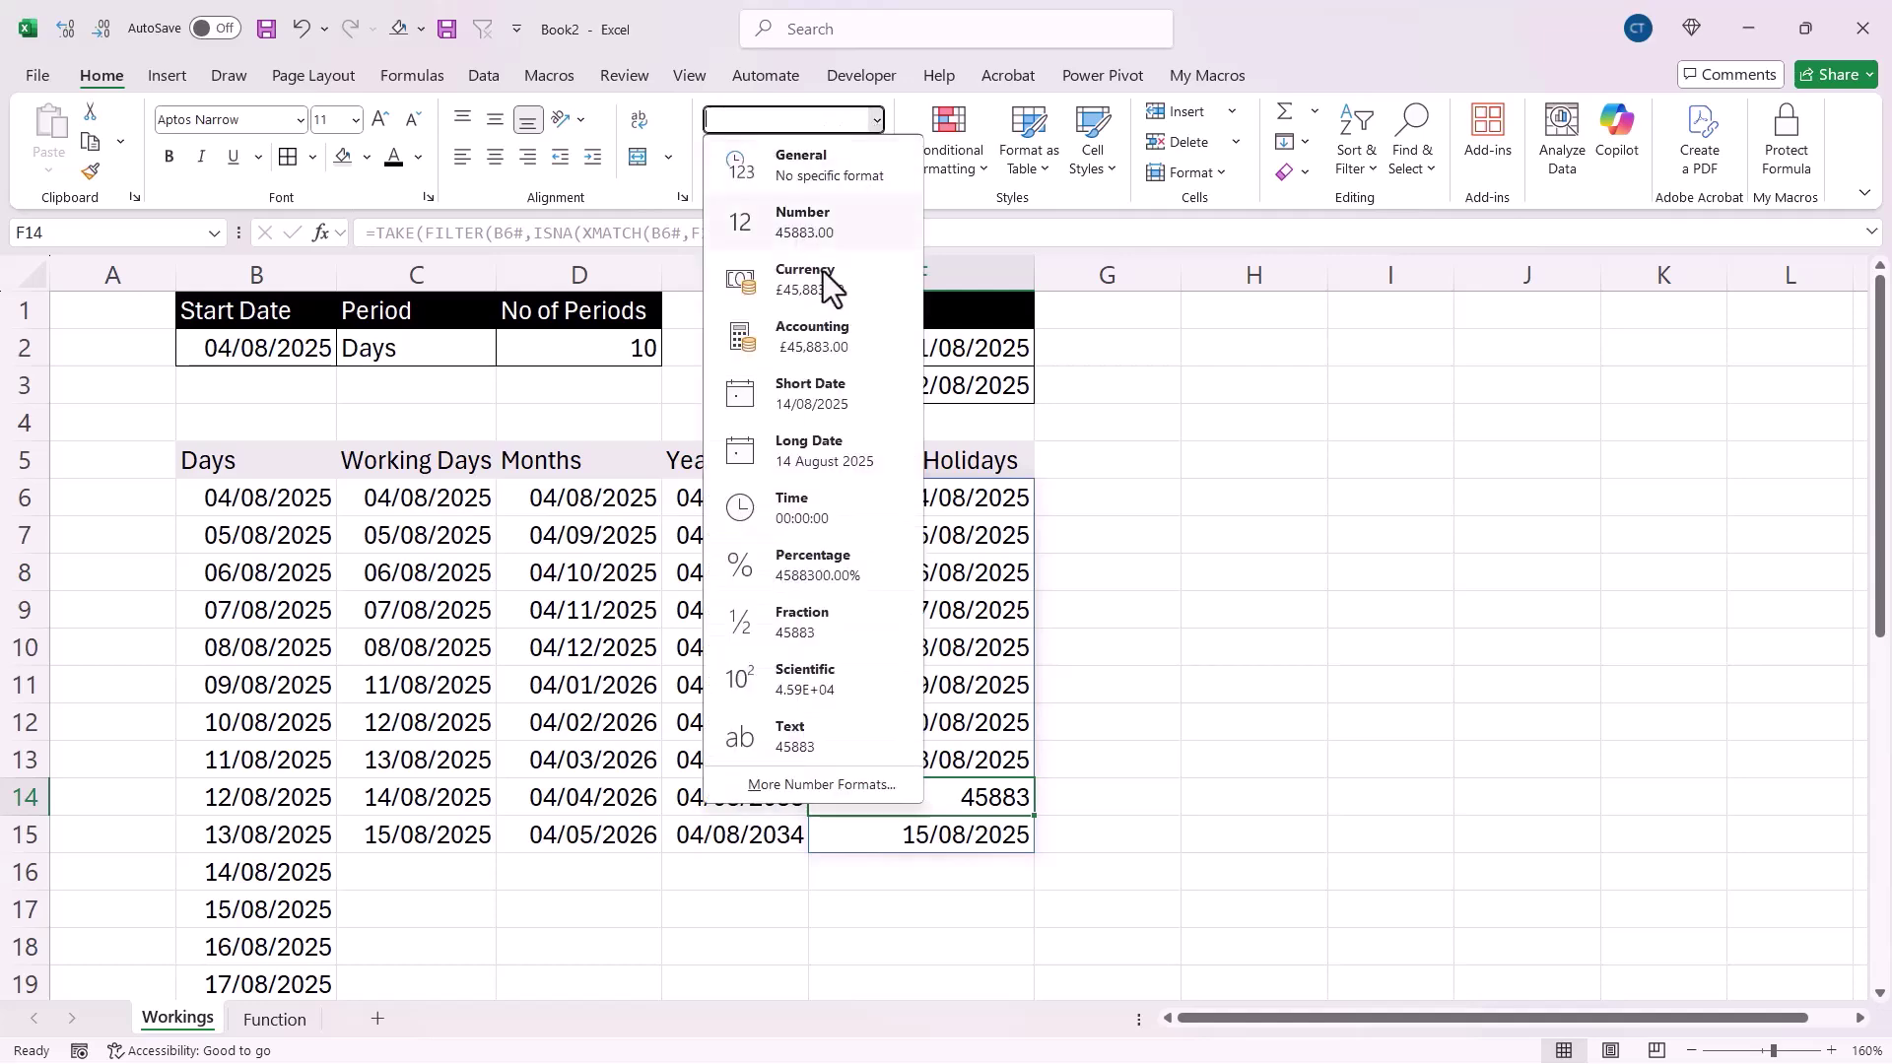
pyautogui.click(796, 412)
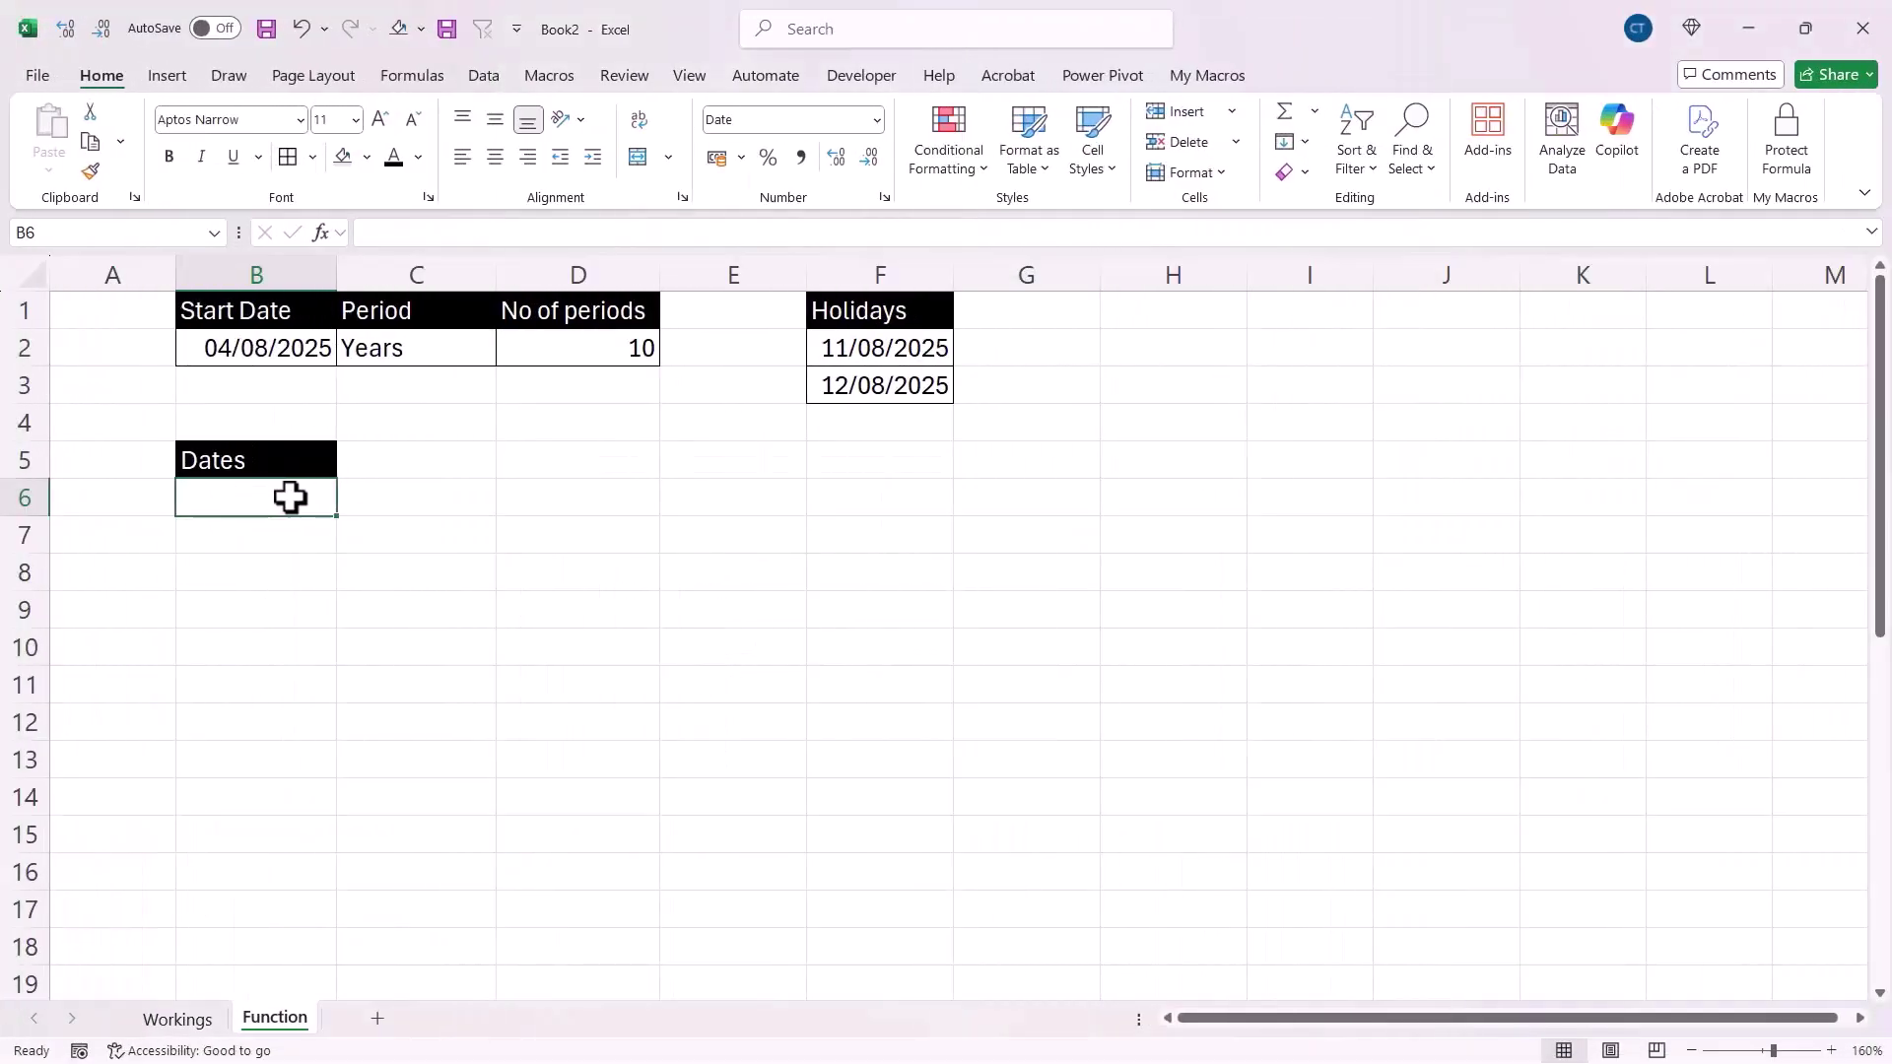
# Step: Start a LET formula in B6 of the Function sheet, defining n as SEQUENCE(D2,,0) on its own line
pyautogui.write('=LET(')
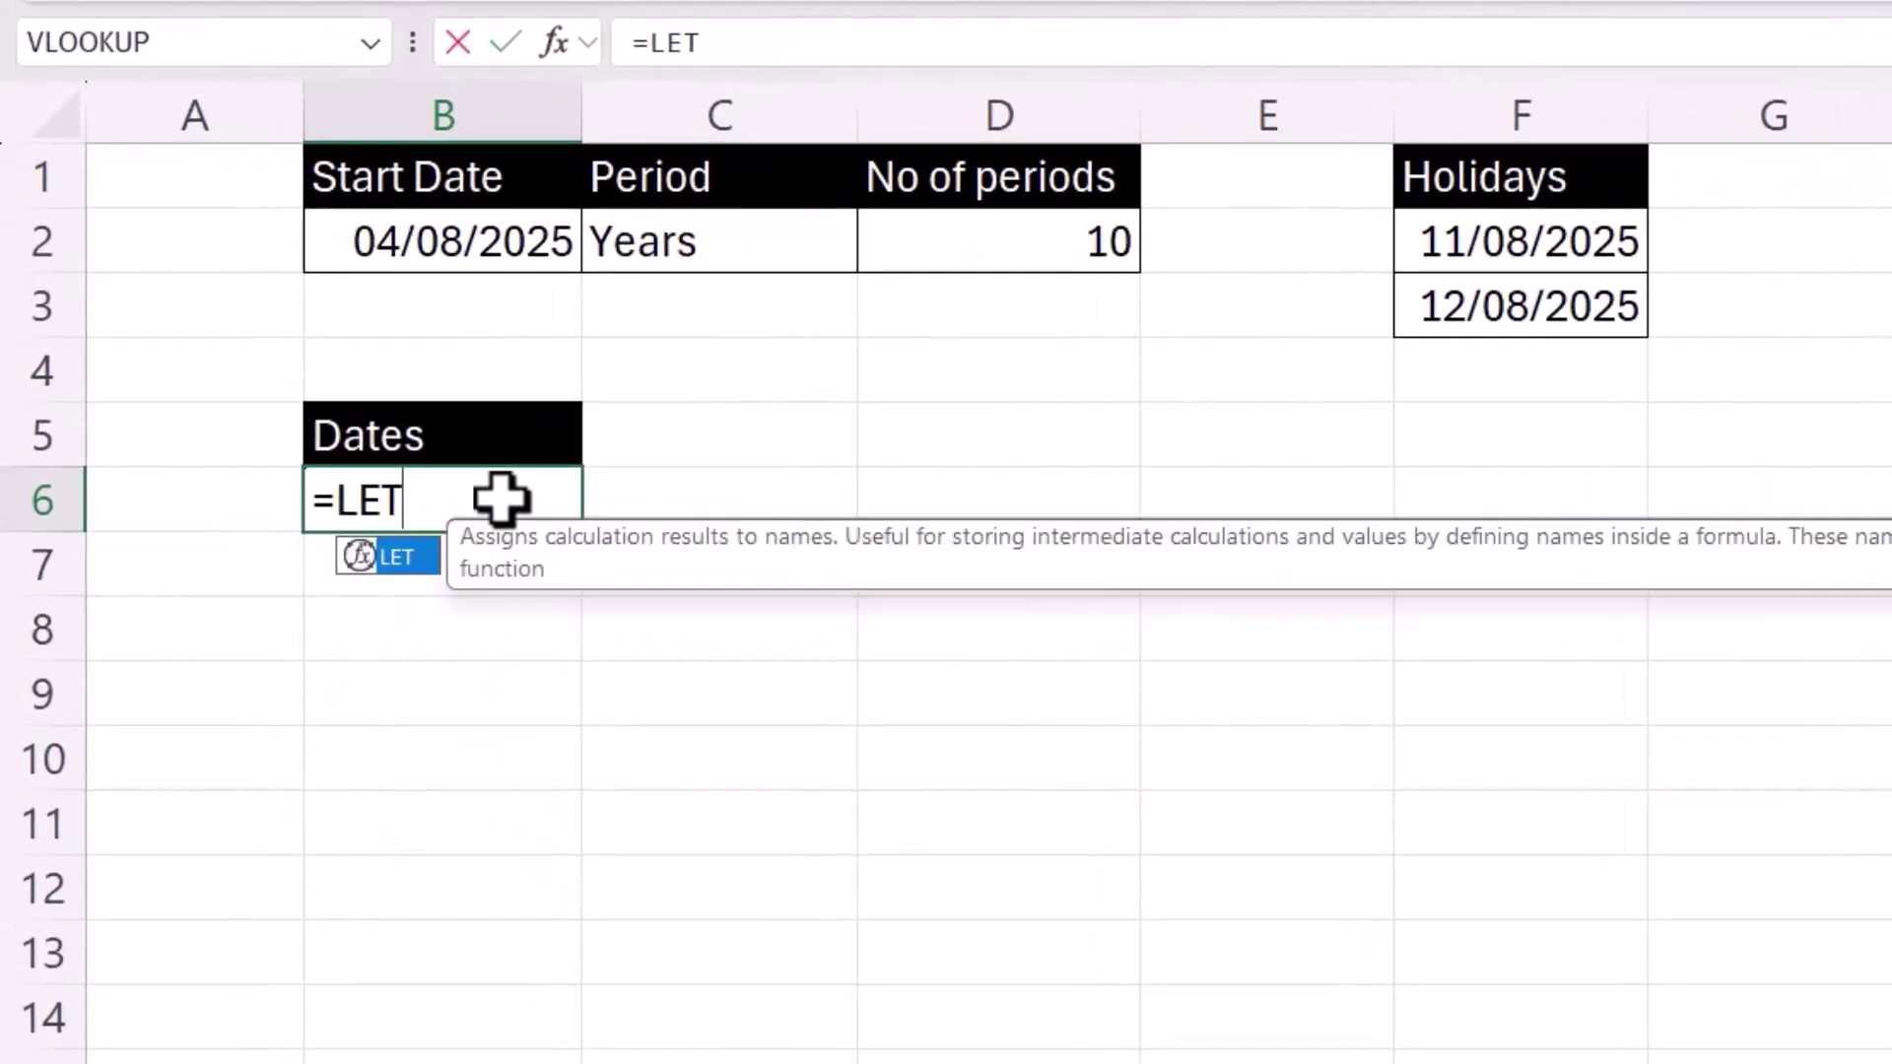
pyautogui.hotkey('alt', 'Return')
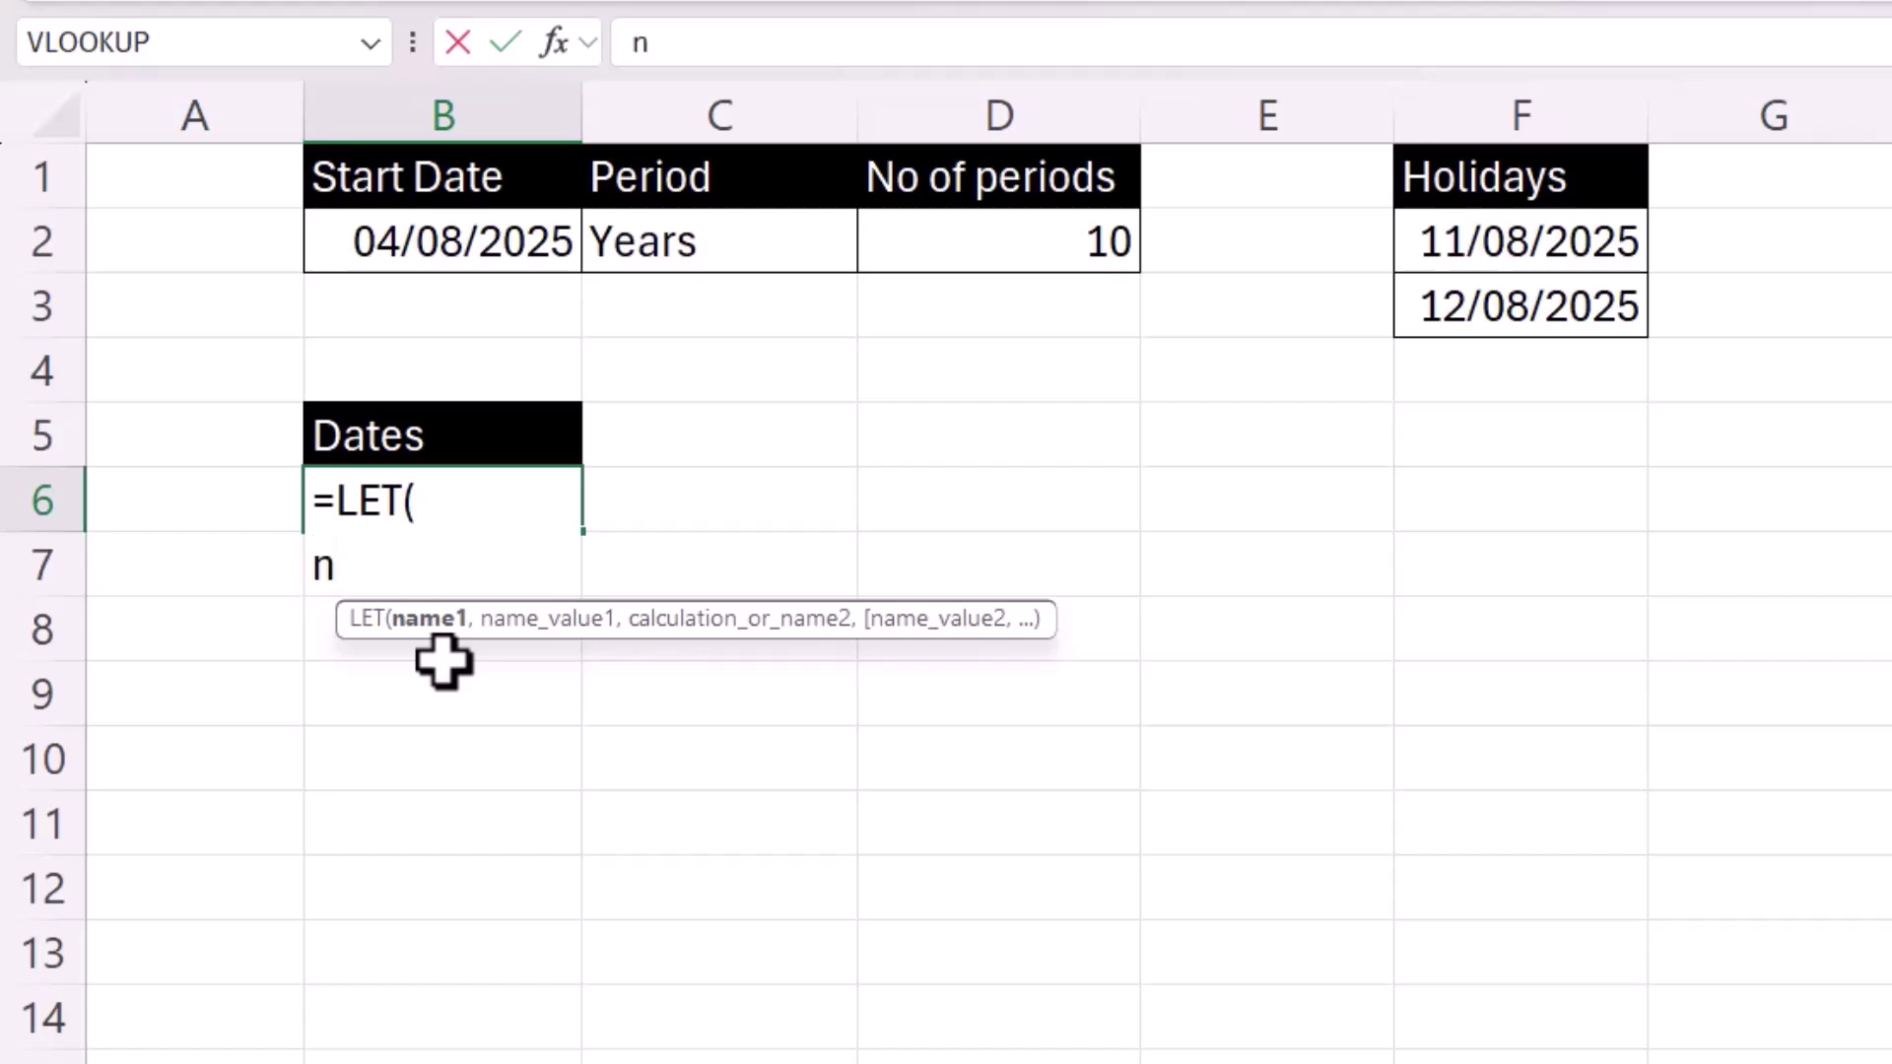
pyautogui.write(',')
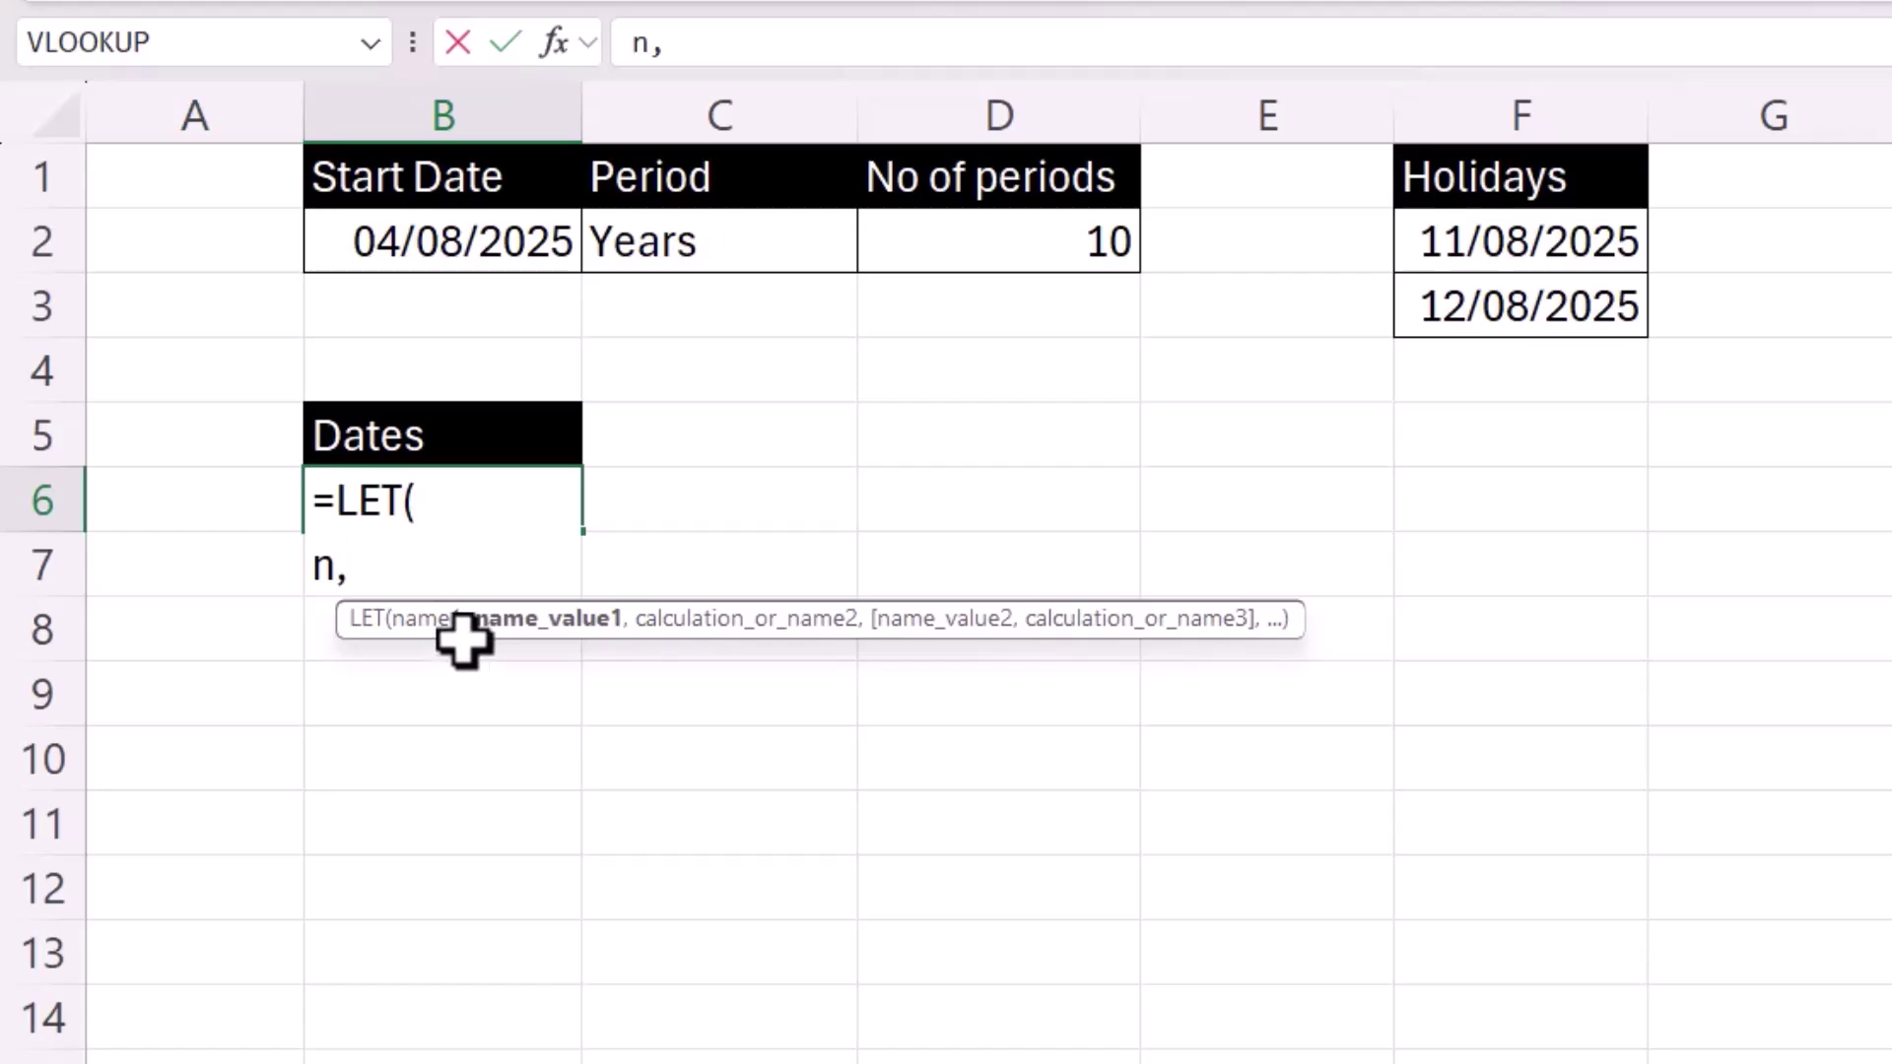
pyautogui.write('se')
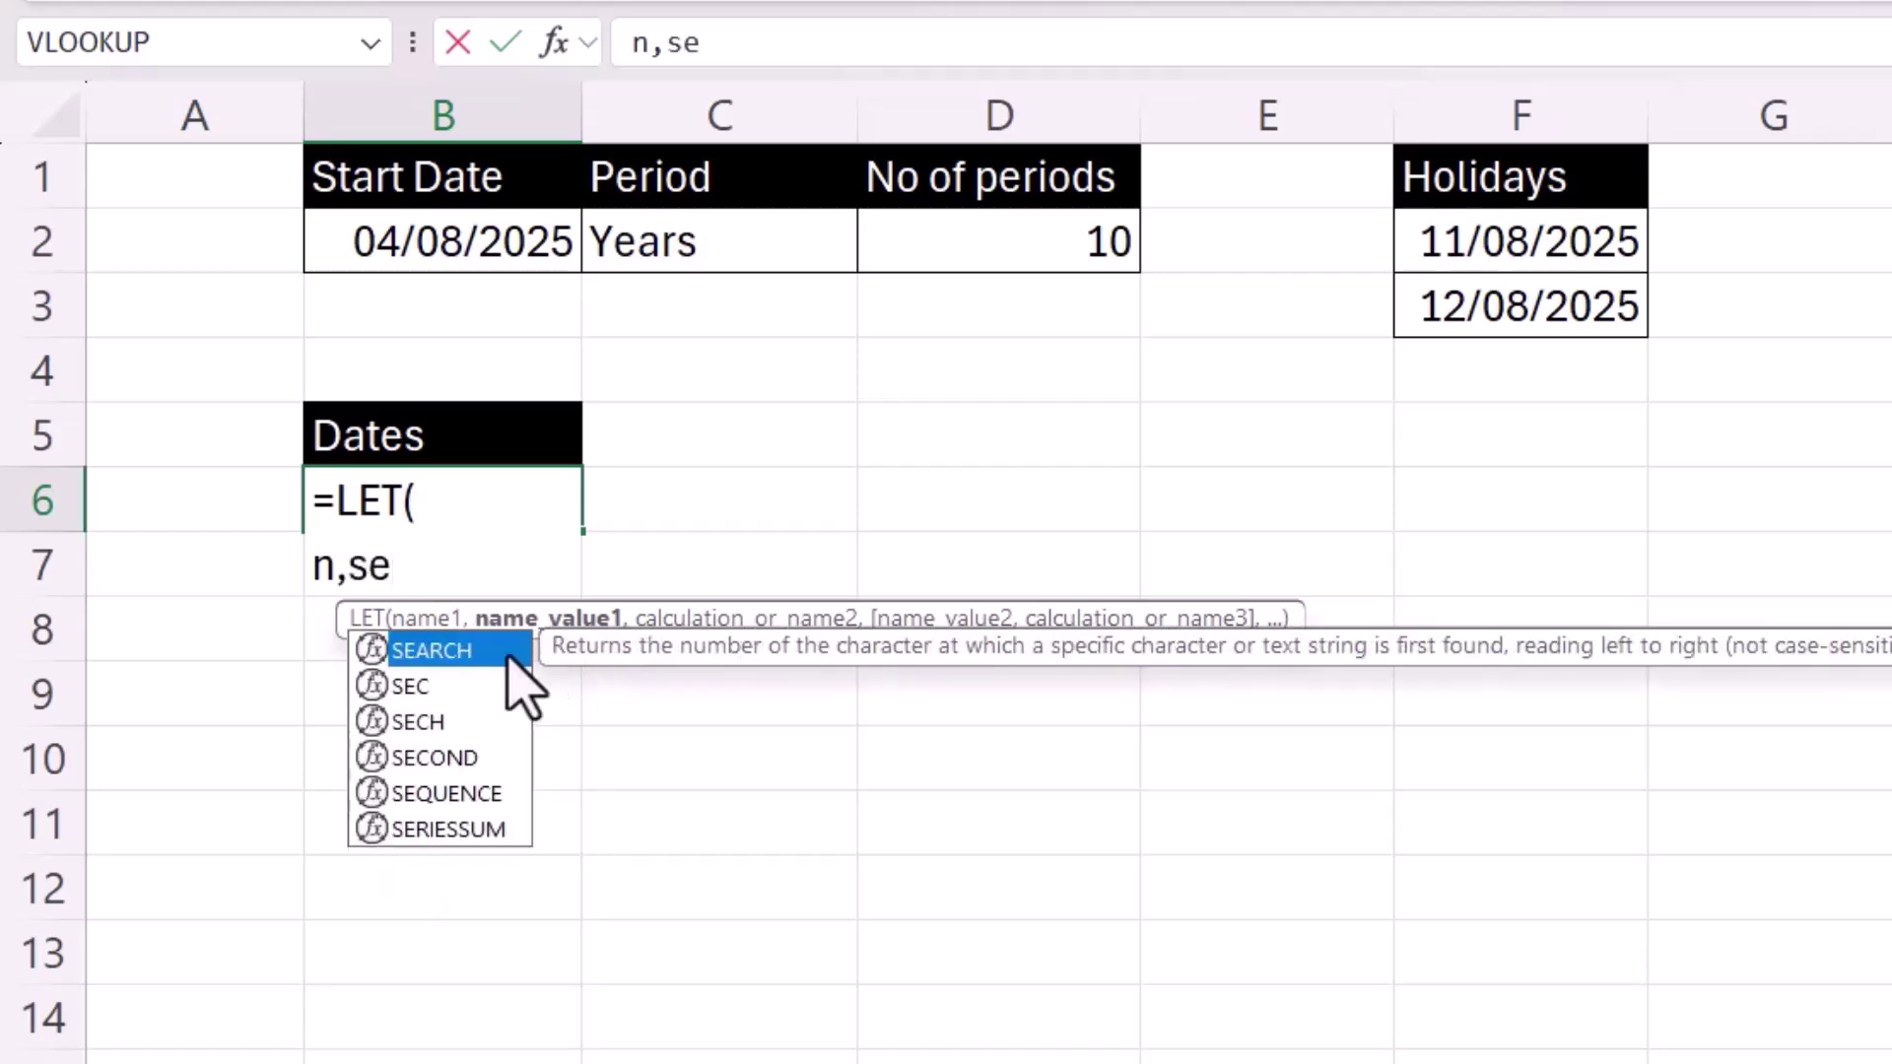
pyautogui.doubleClick(448, 793)
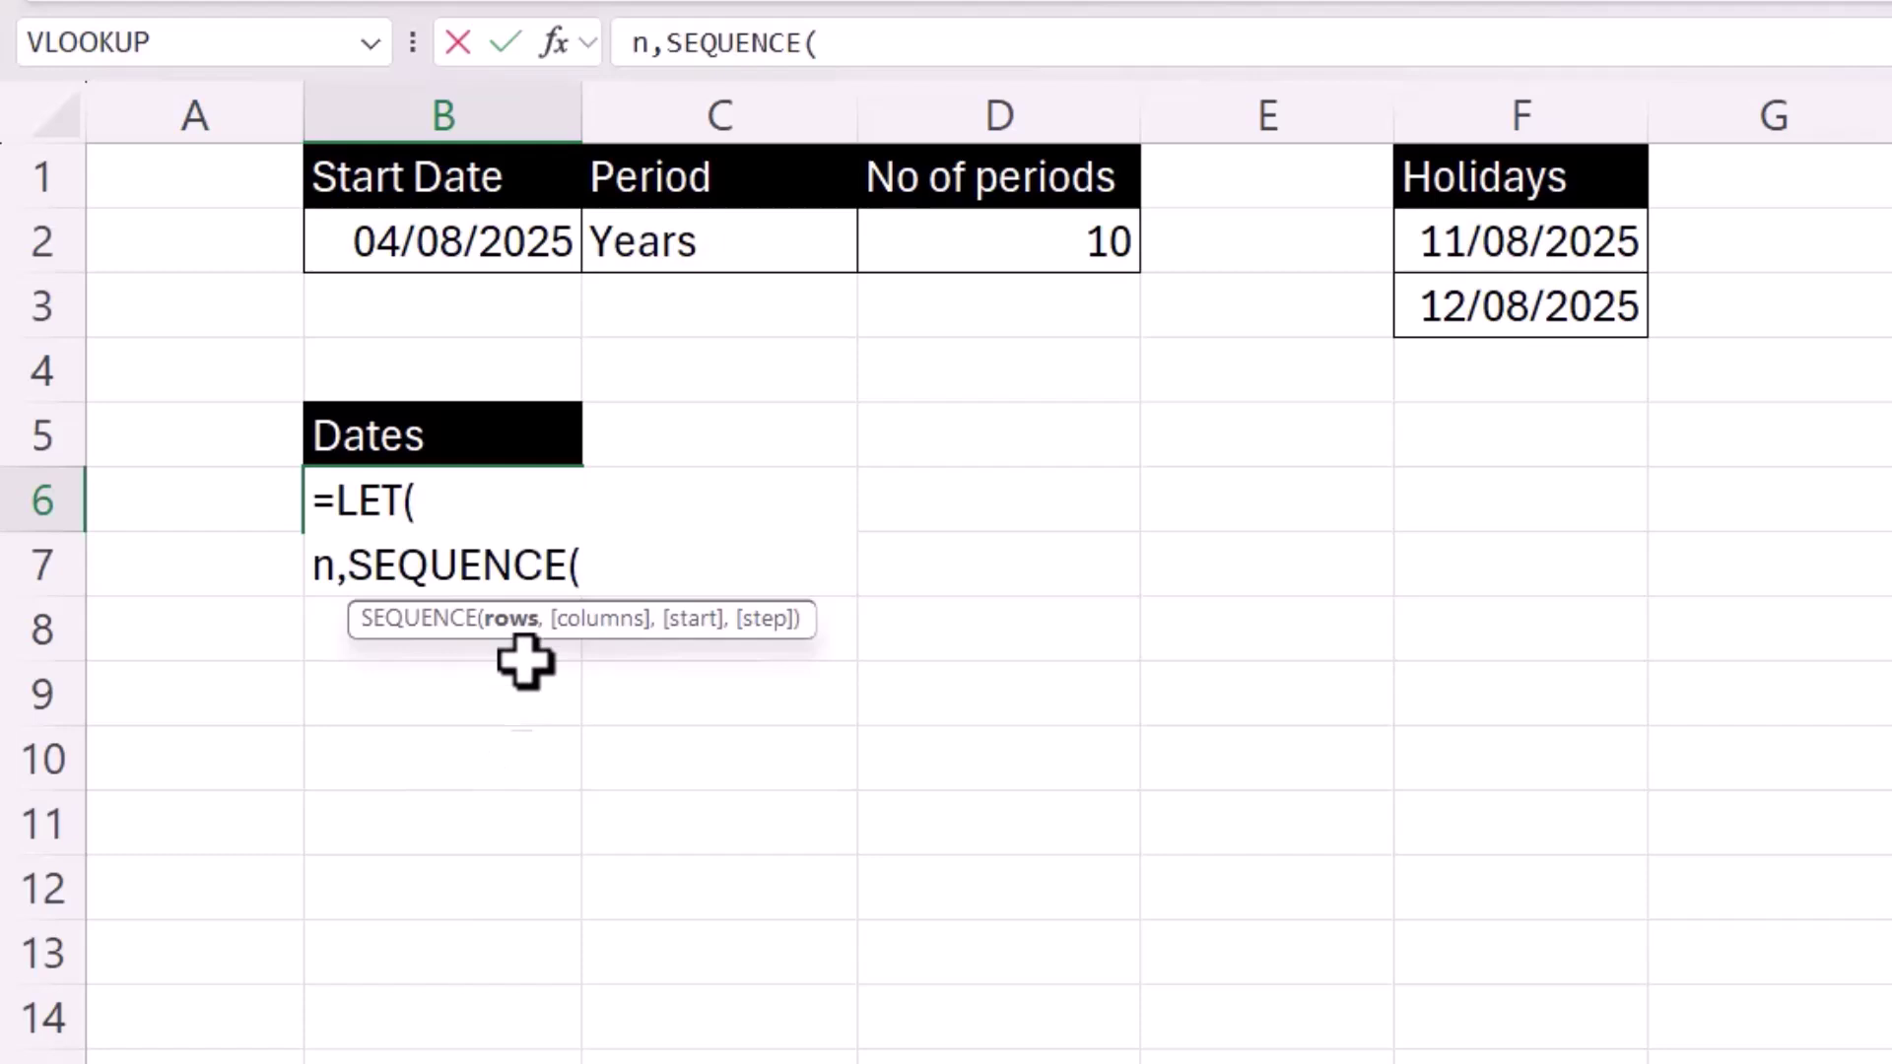
pyautogui.click(1021, 244)
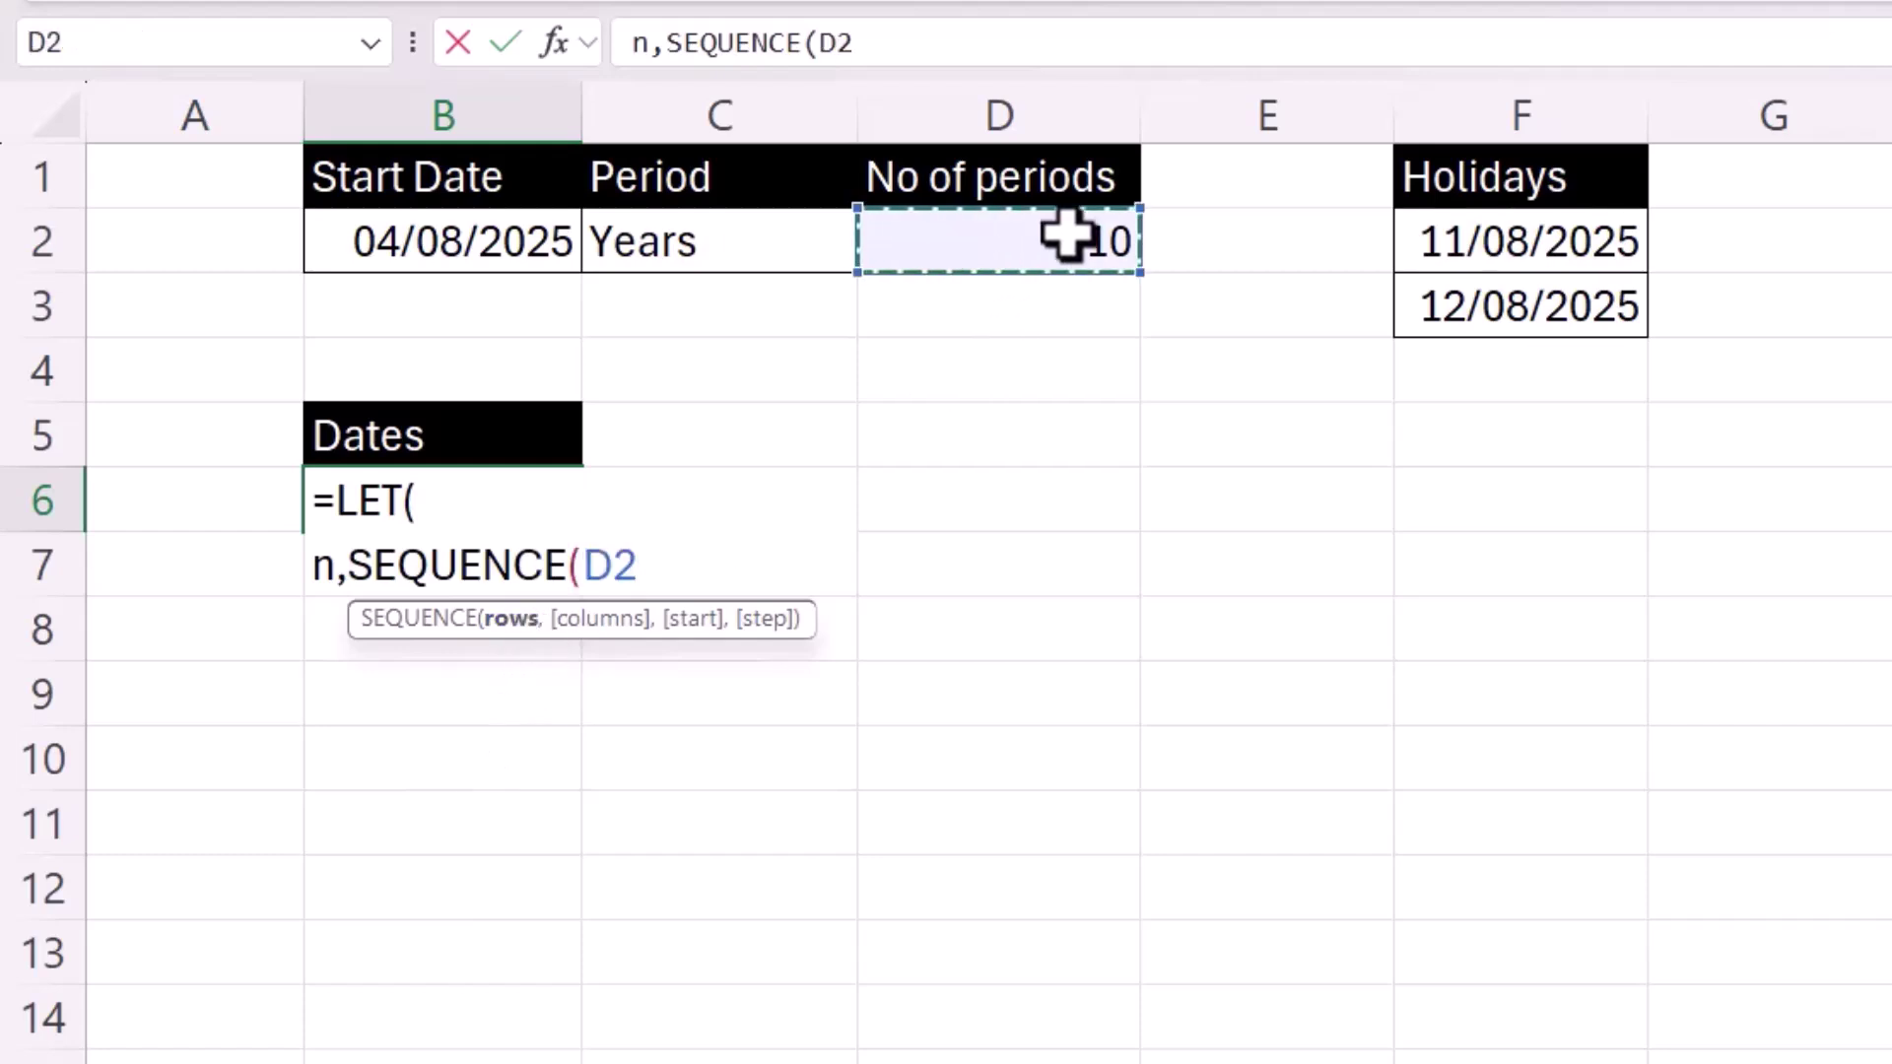
pyautogui.write(',,')
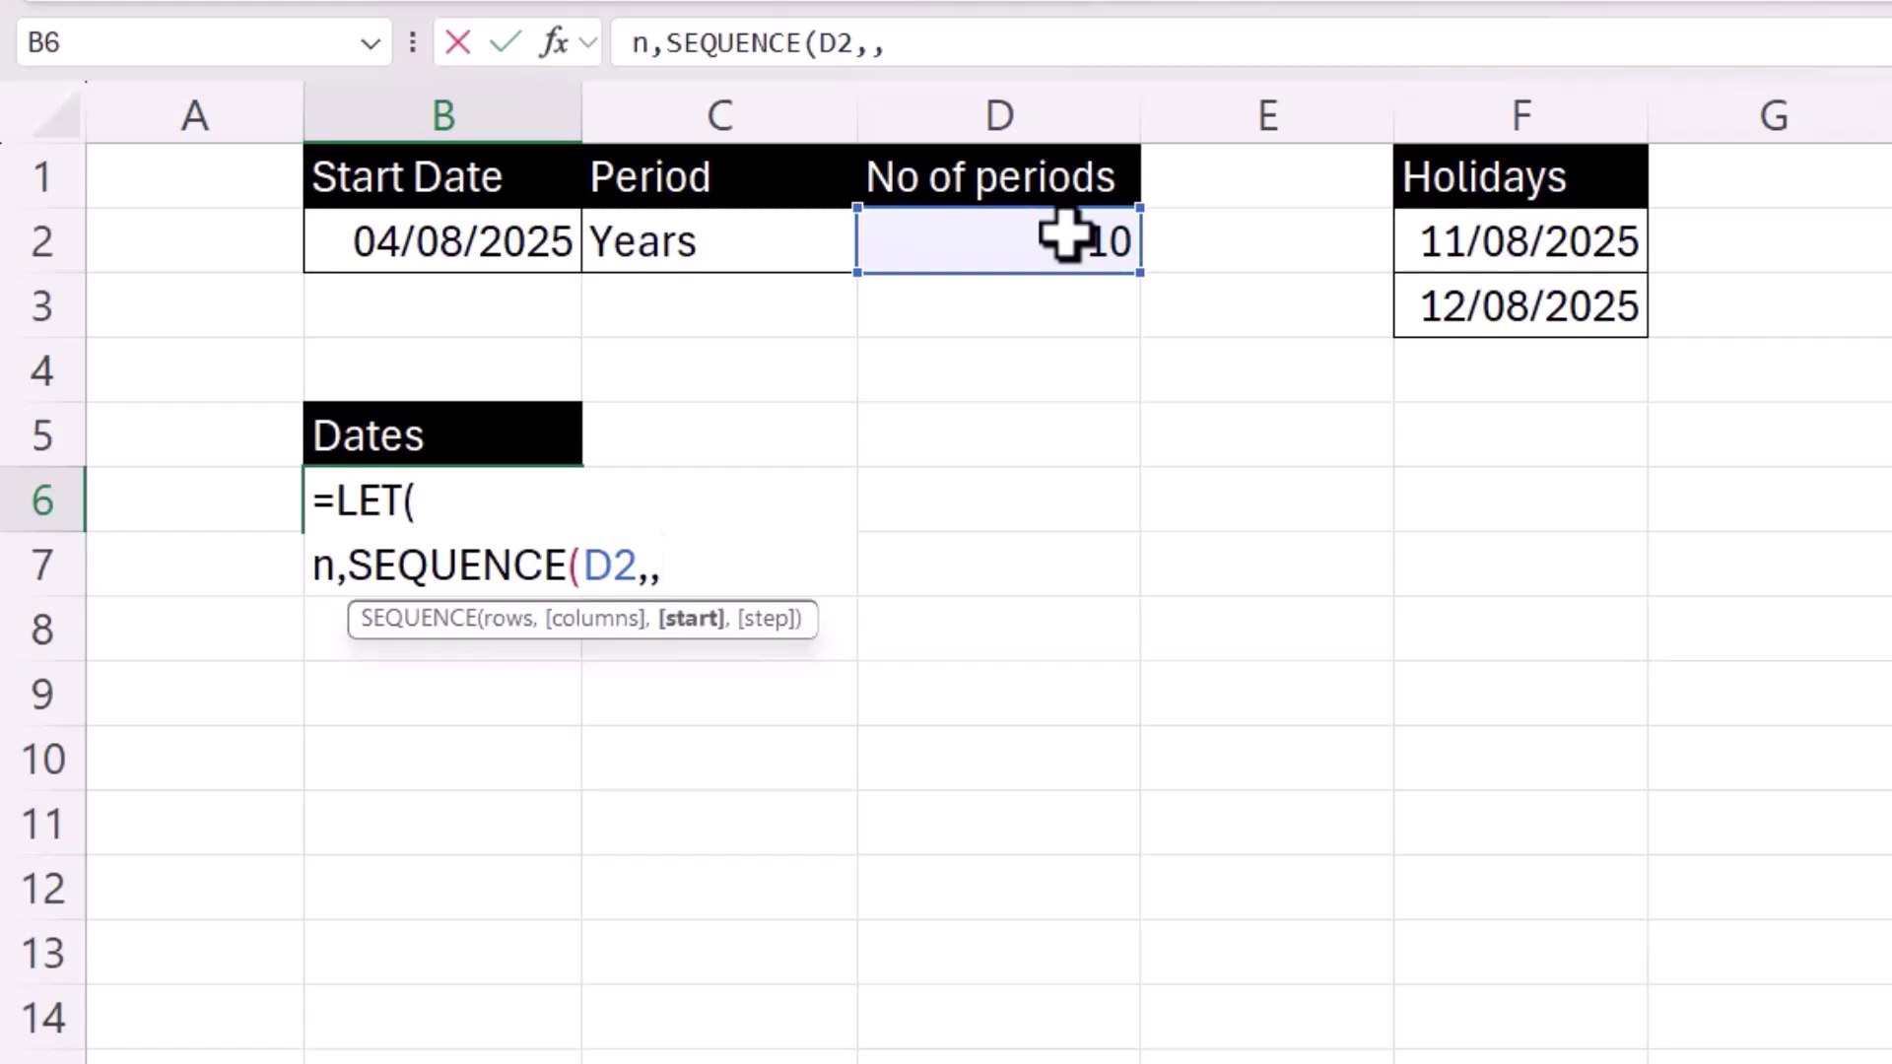
pyautogui.write('0')
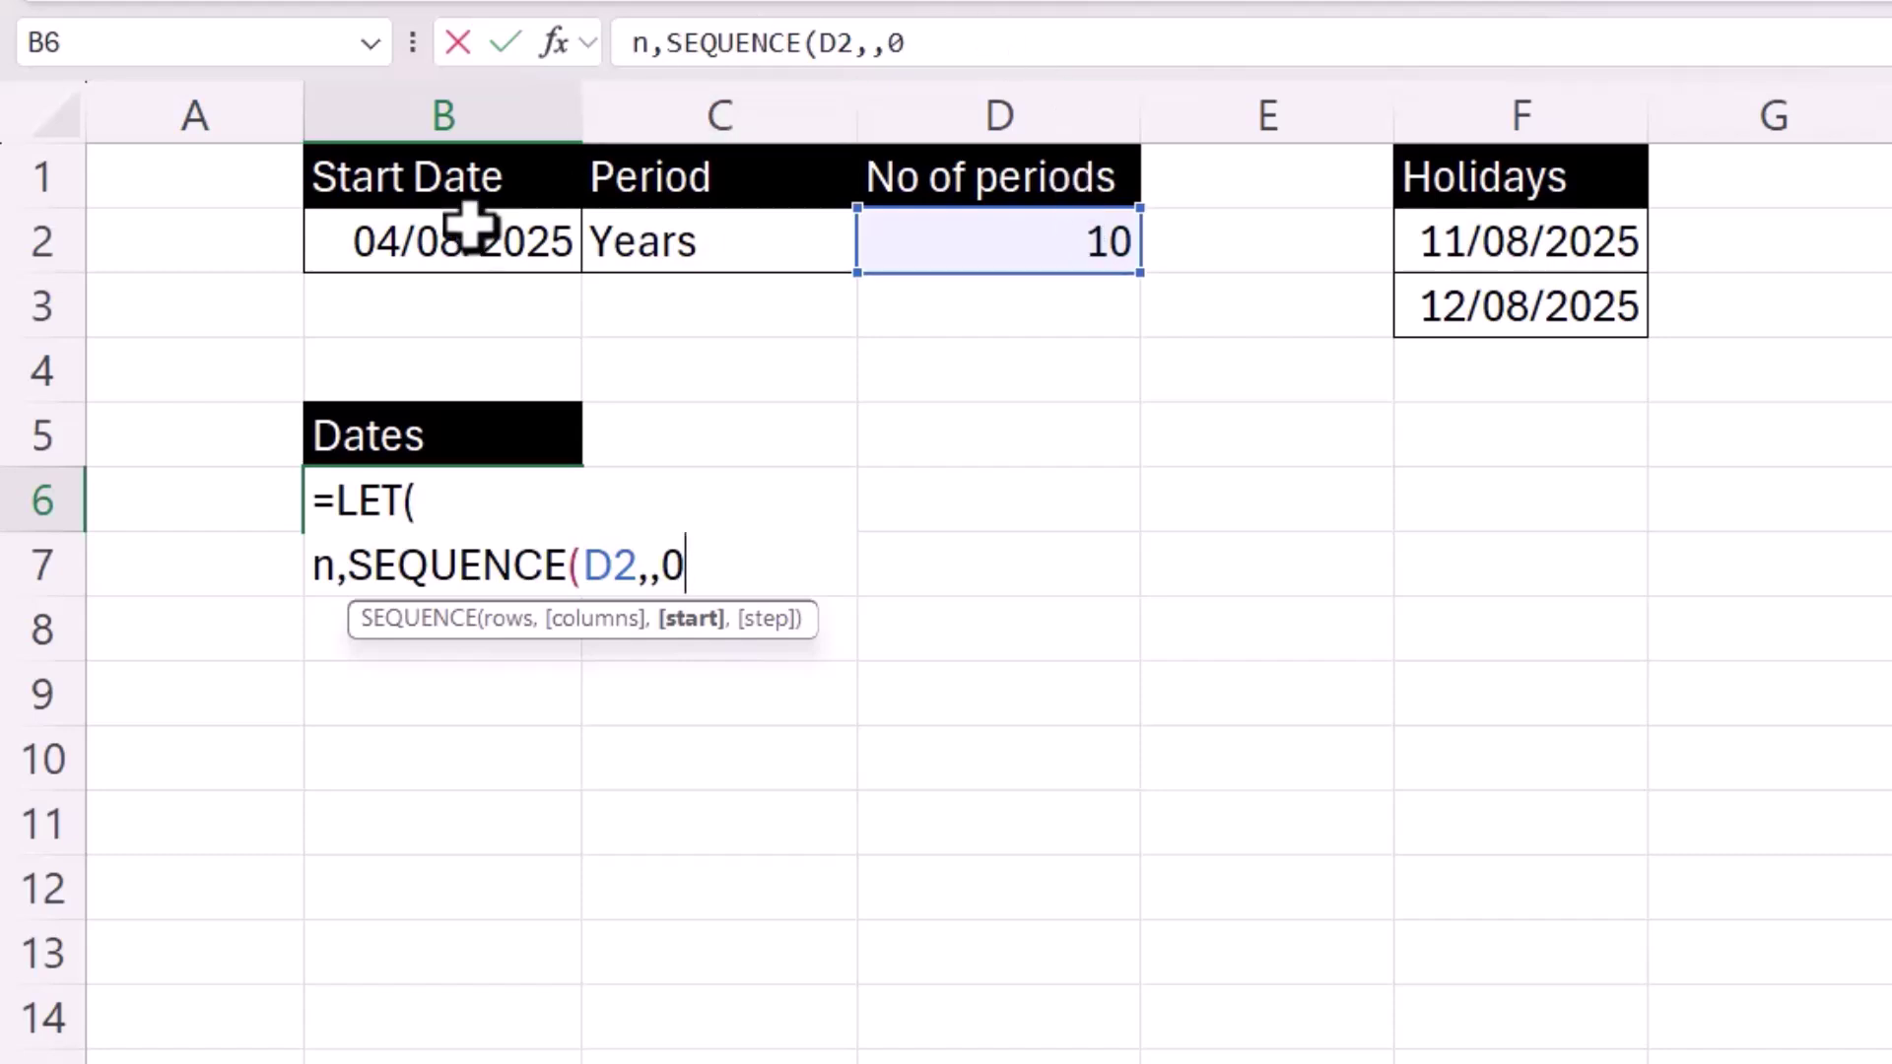
pyautogui.write(')')
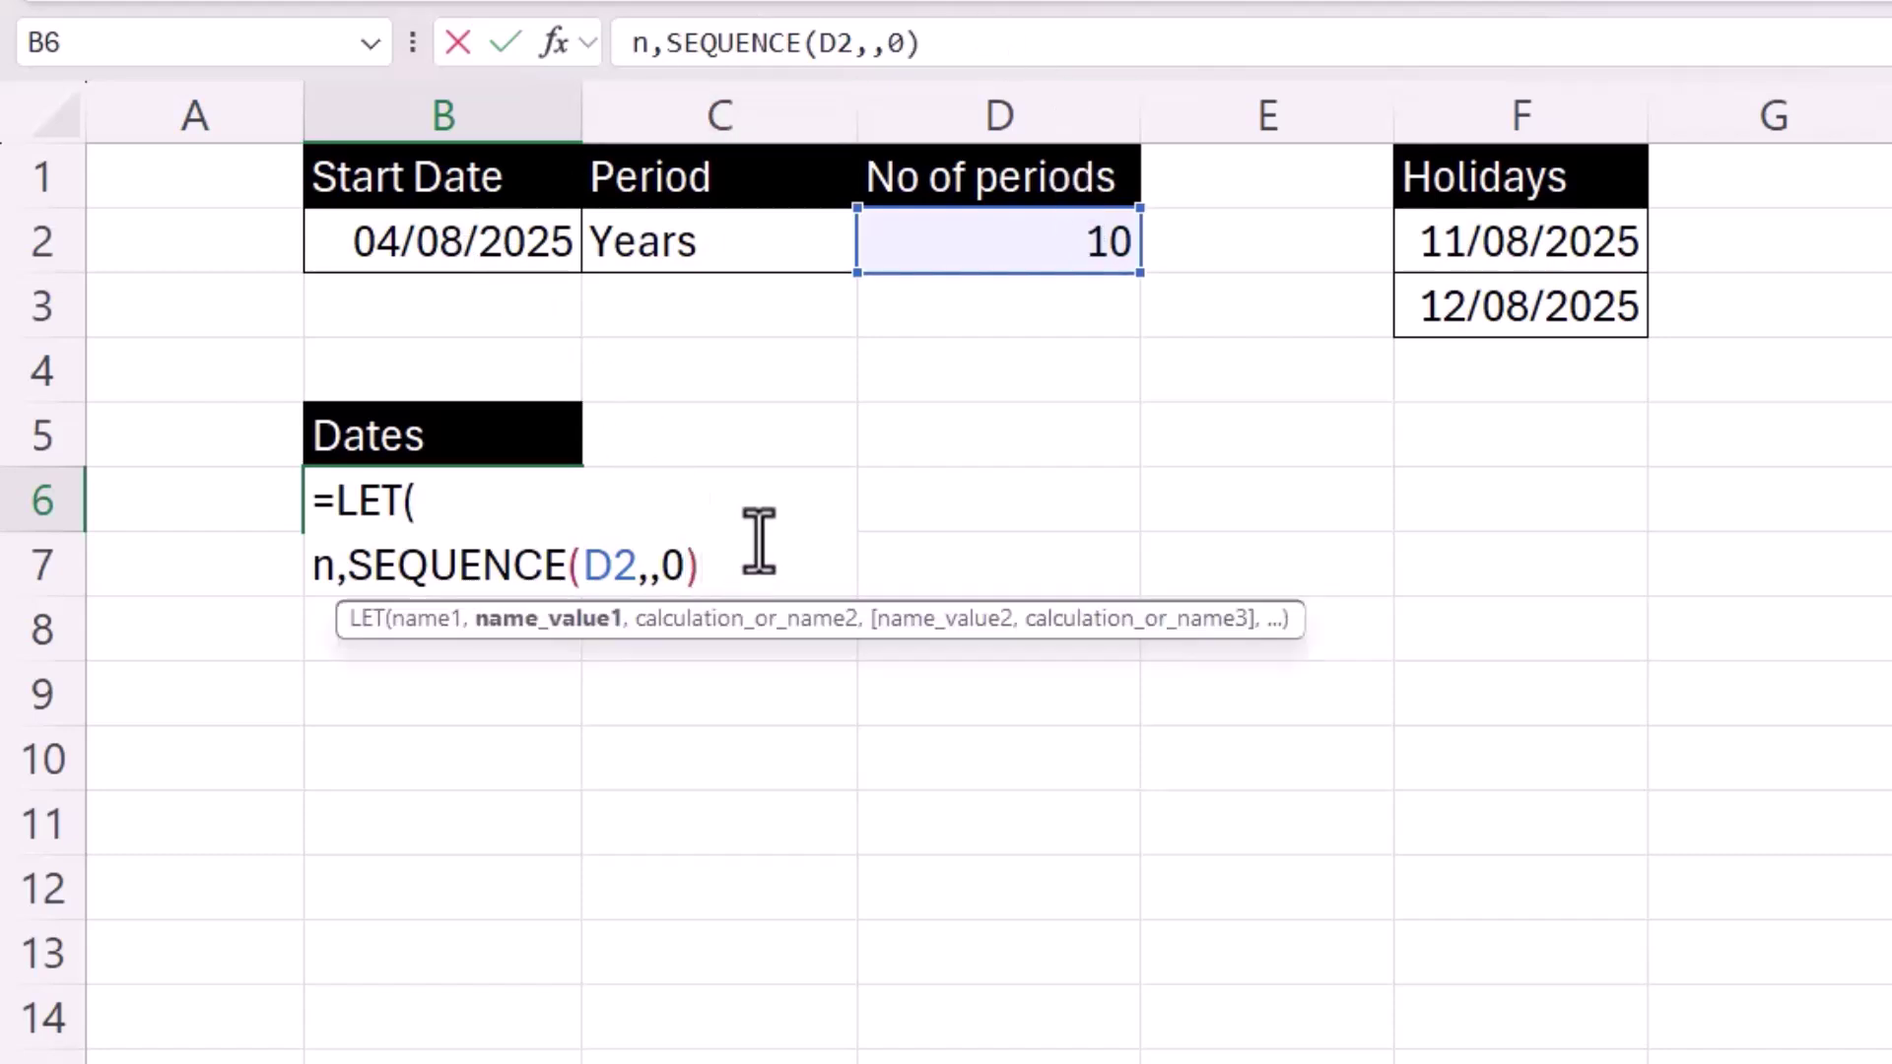
pyautogui.write(',')
pyautogui.hotkey('alt', 'Return')
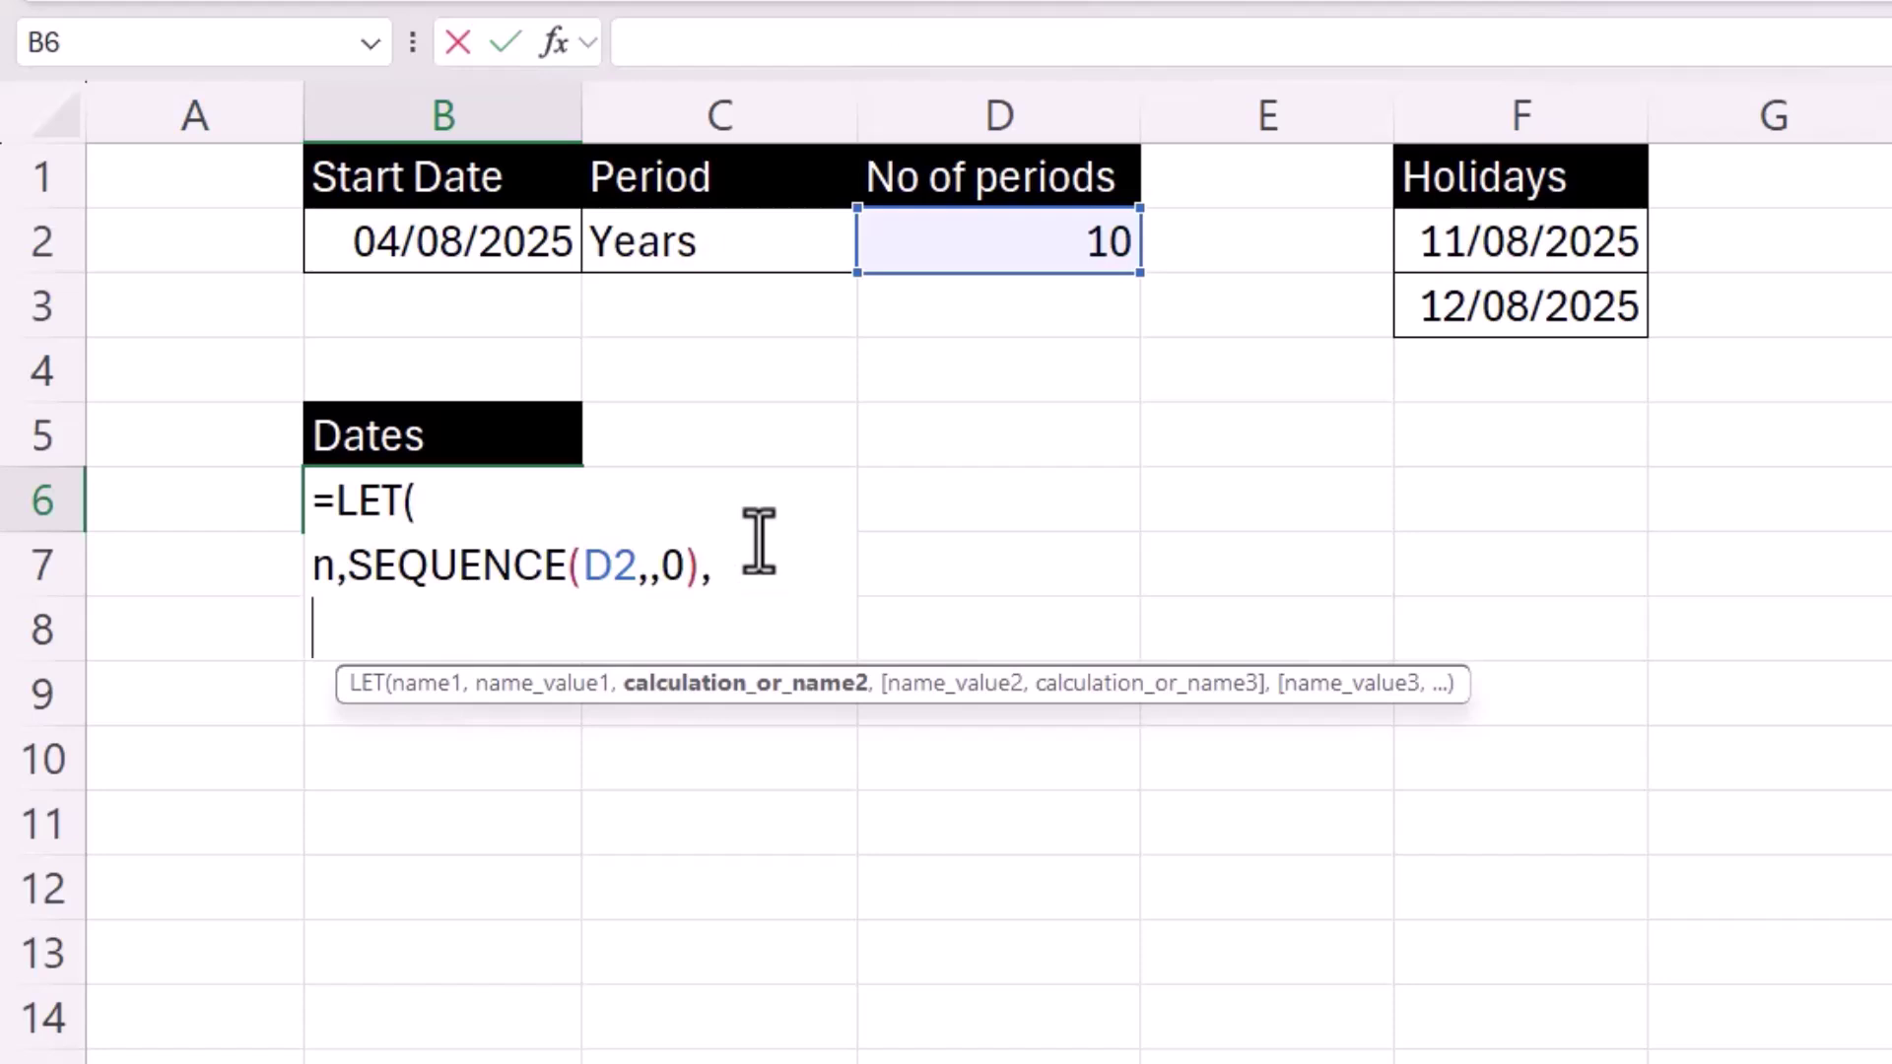
# Step: Add the name dates to the LET formula, starting its value with a SWITCH on the period in C2
pyautogui.write('dates')
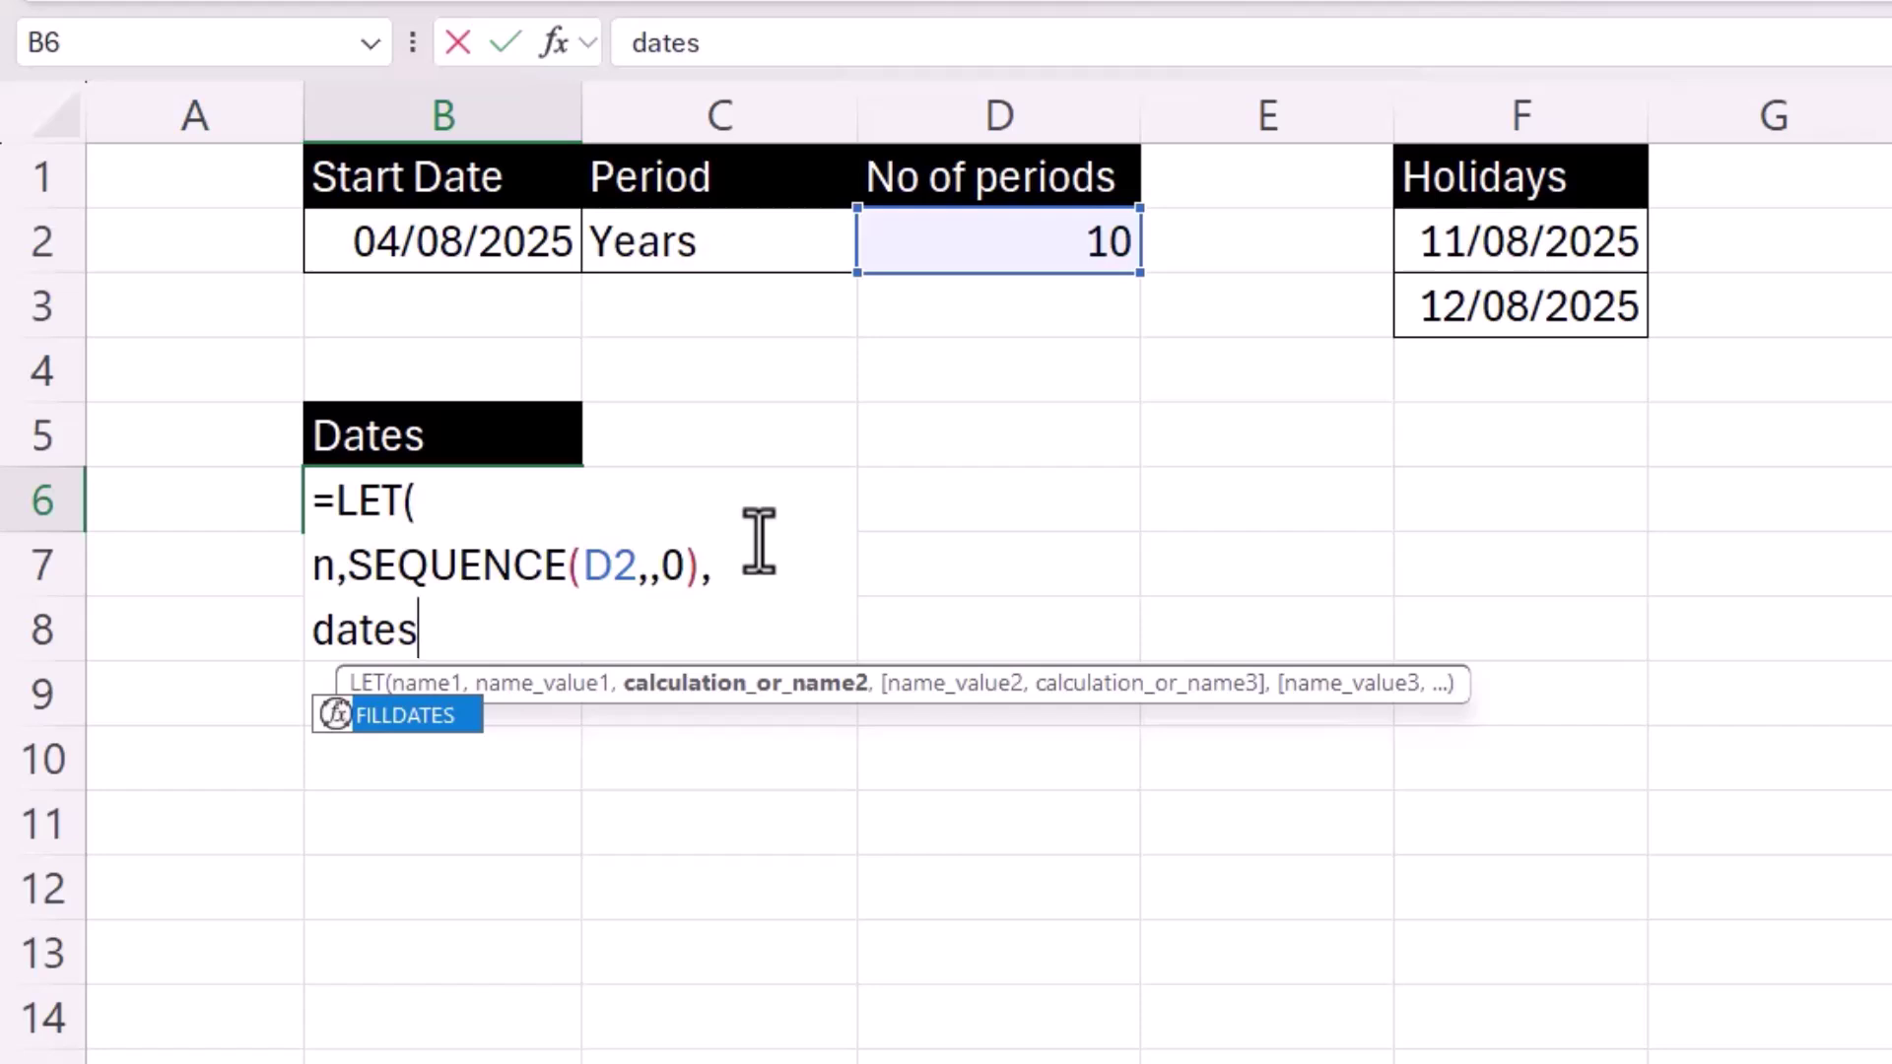
pyautogui.write(',swi')
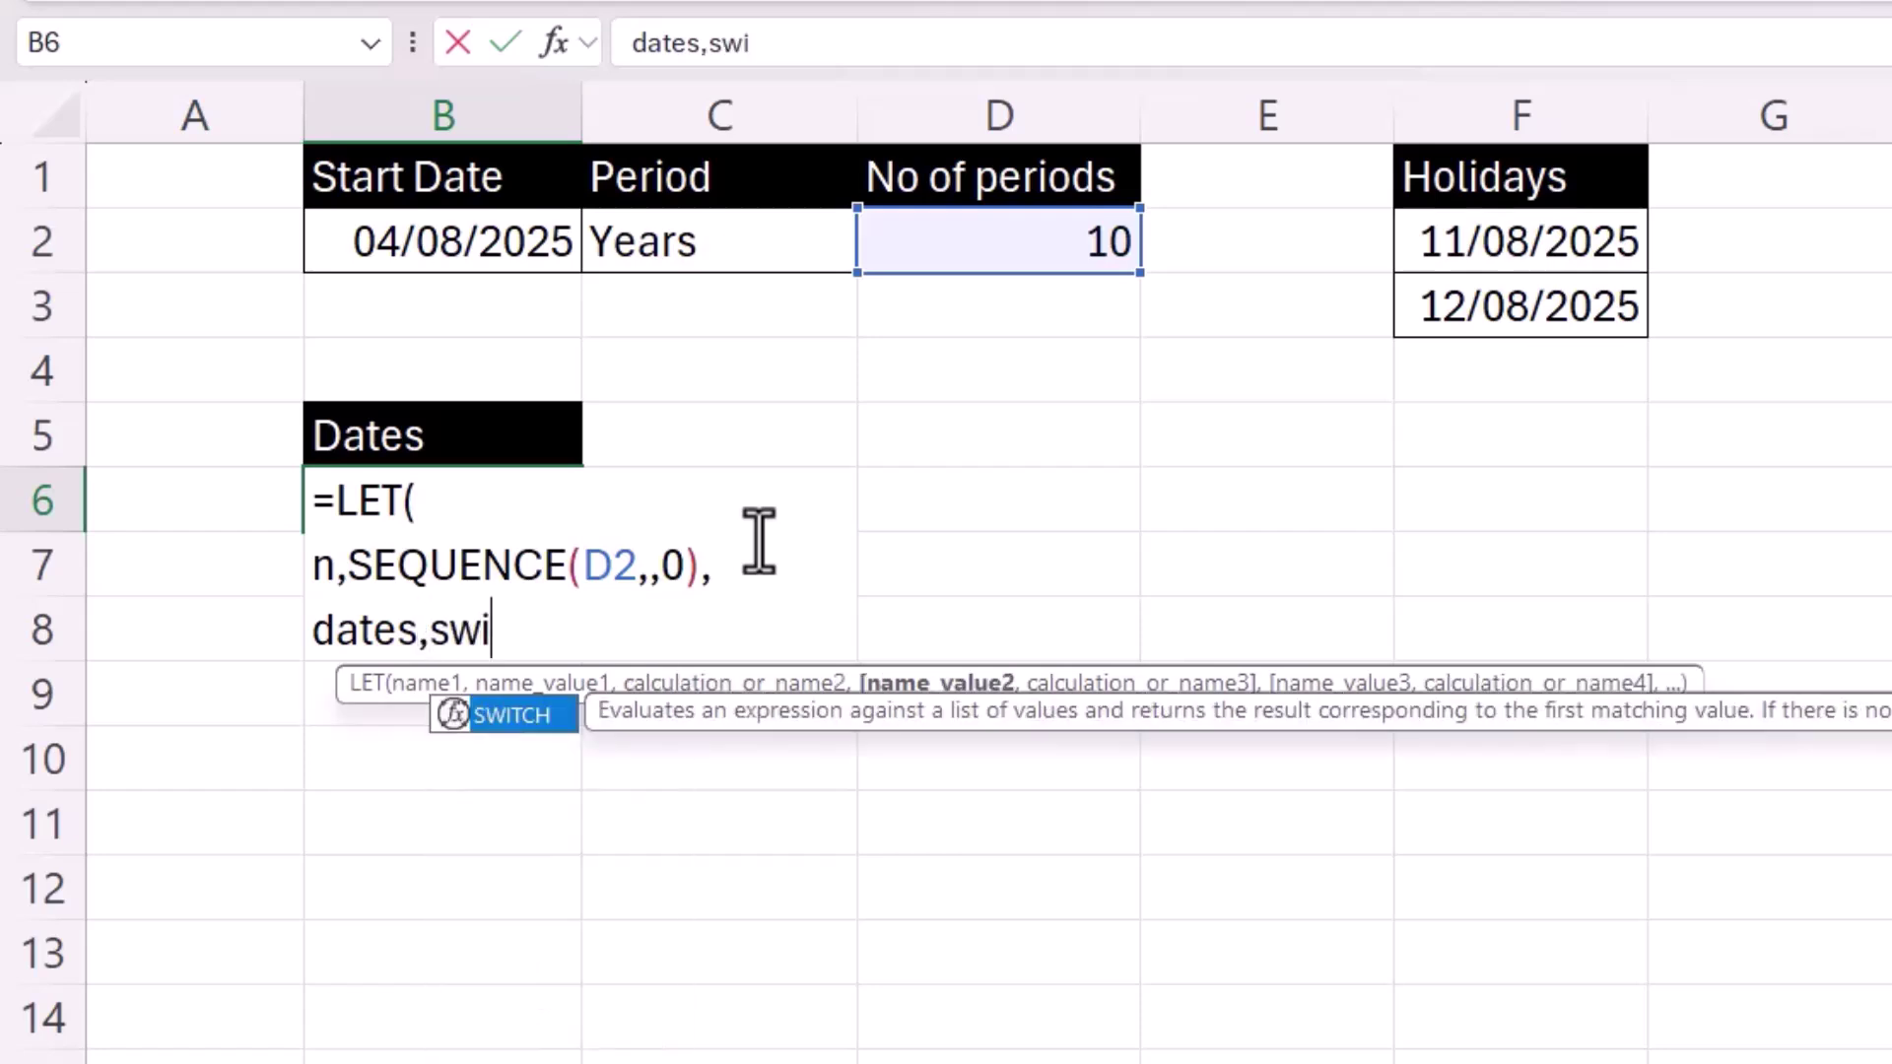
pyautogui.write('tch(')
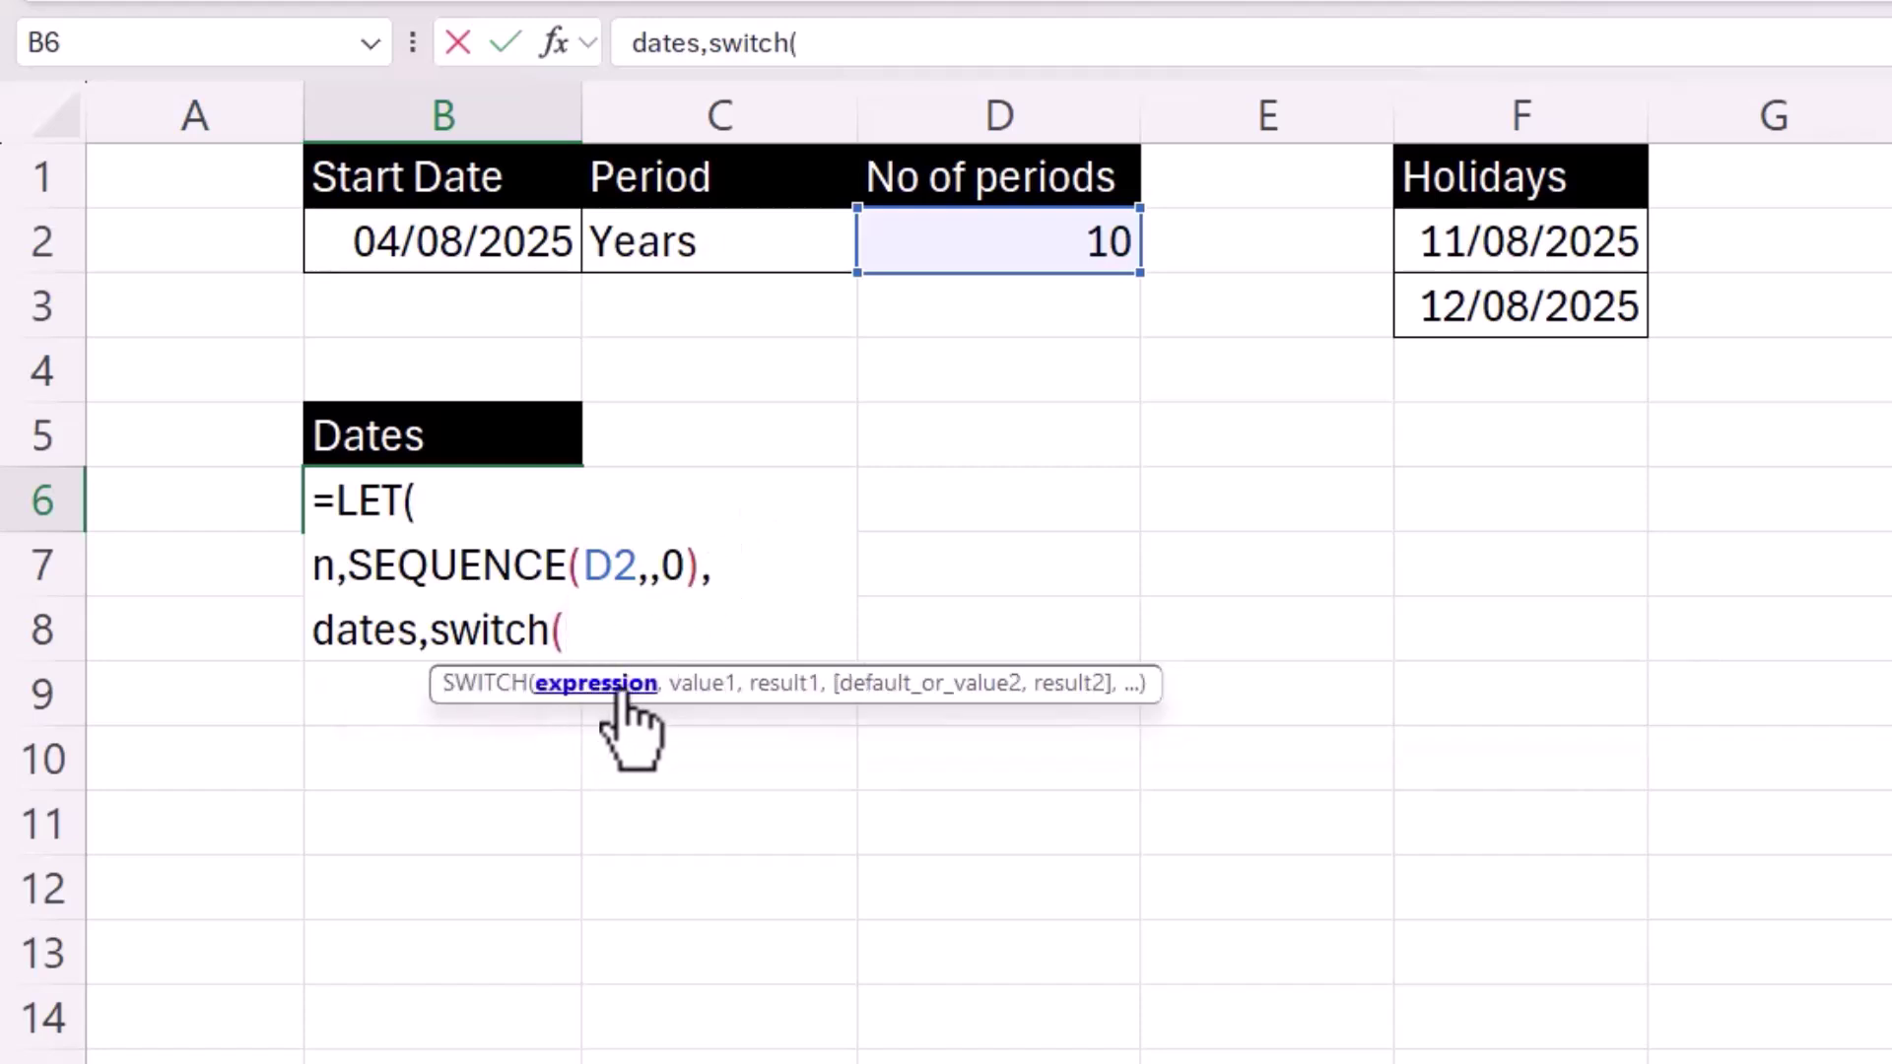
pyautogui.click(670, 241)
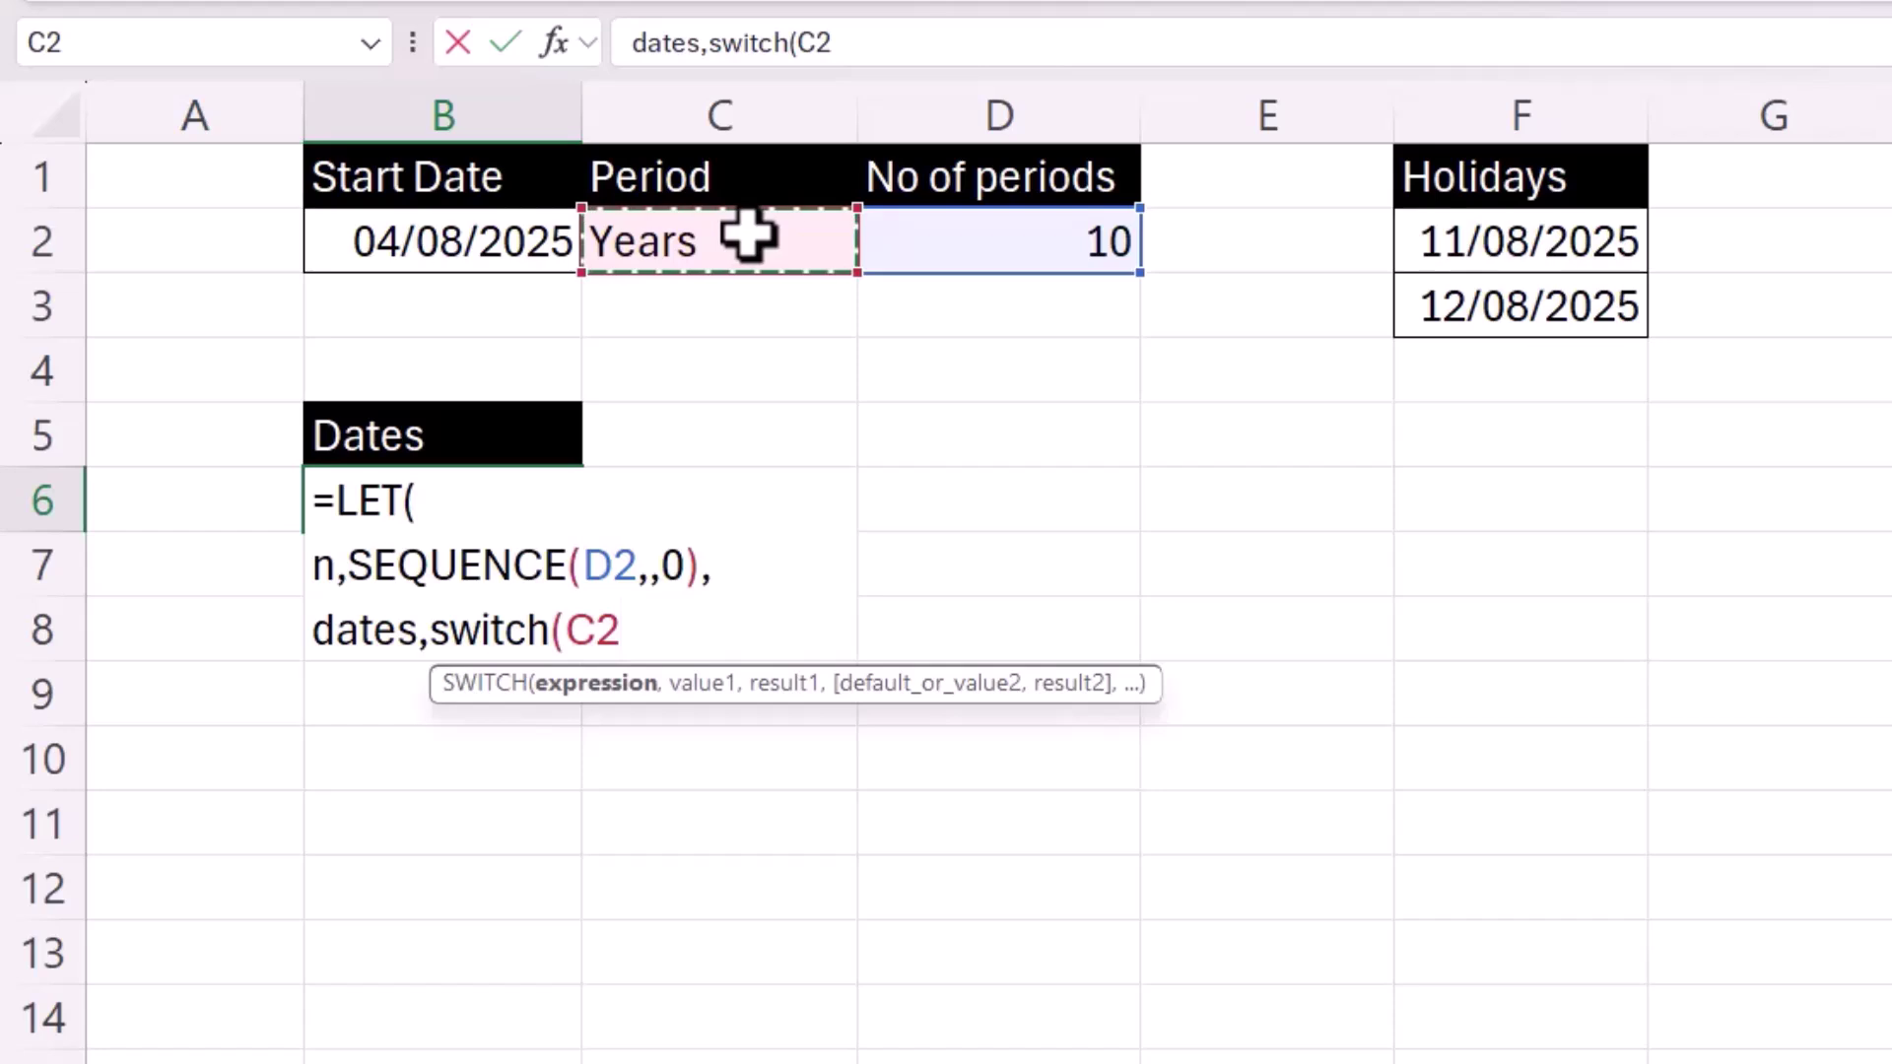
pyautogui.write(',')
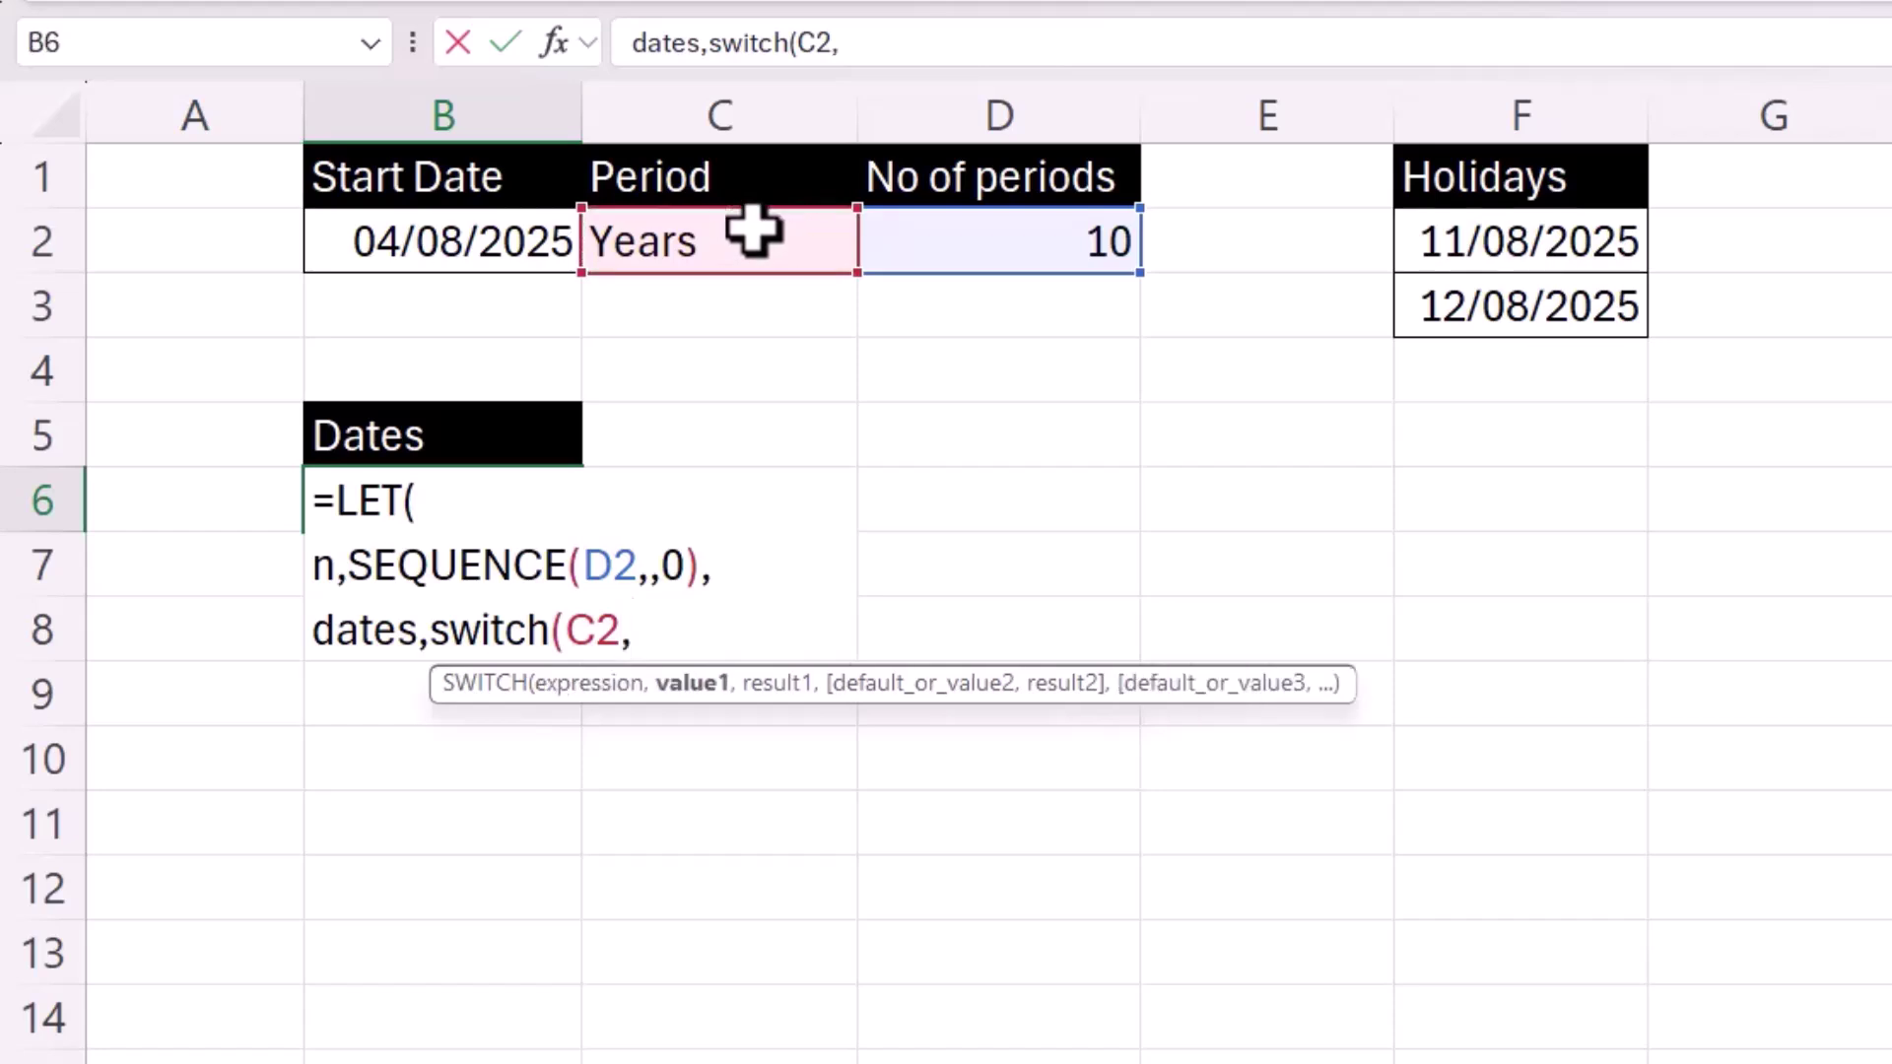
pyautogui.hotkey('alt', 'Return')
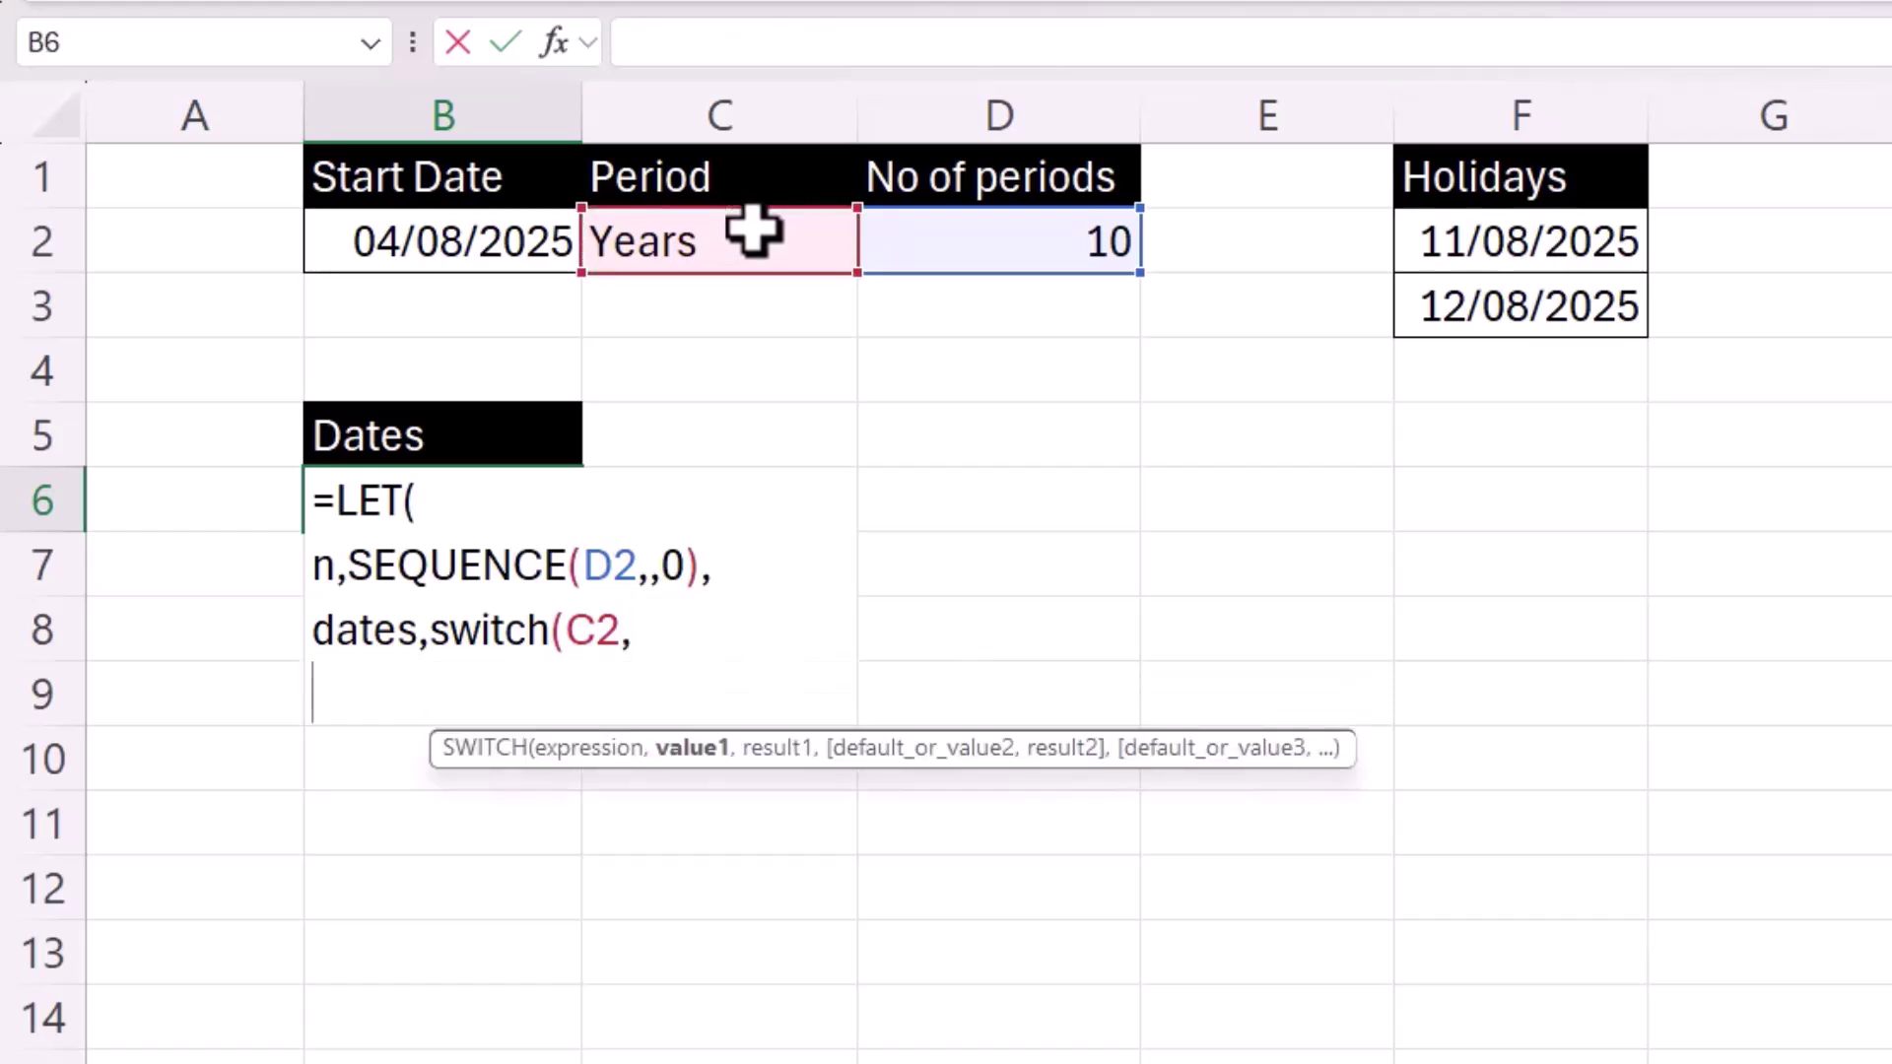
# Step: Add the "Days" case to the SWITCH, returning B2+n
pyautogui.write('"Days')
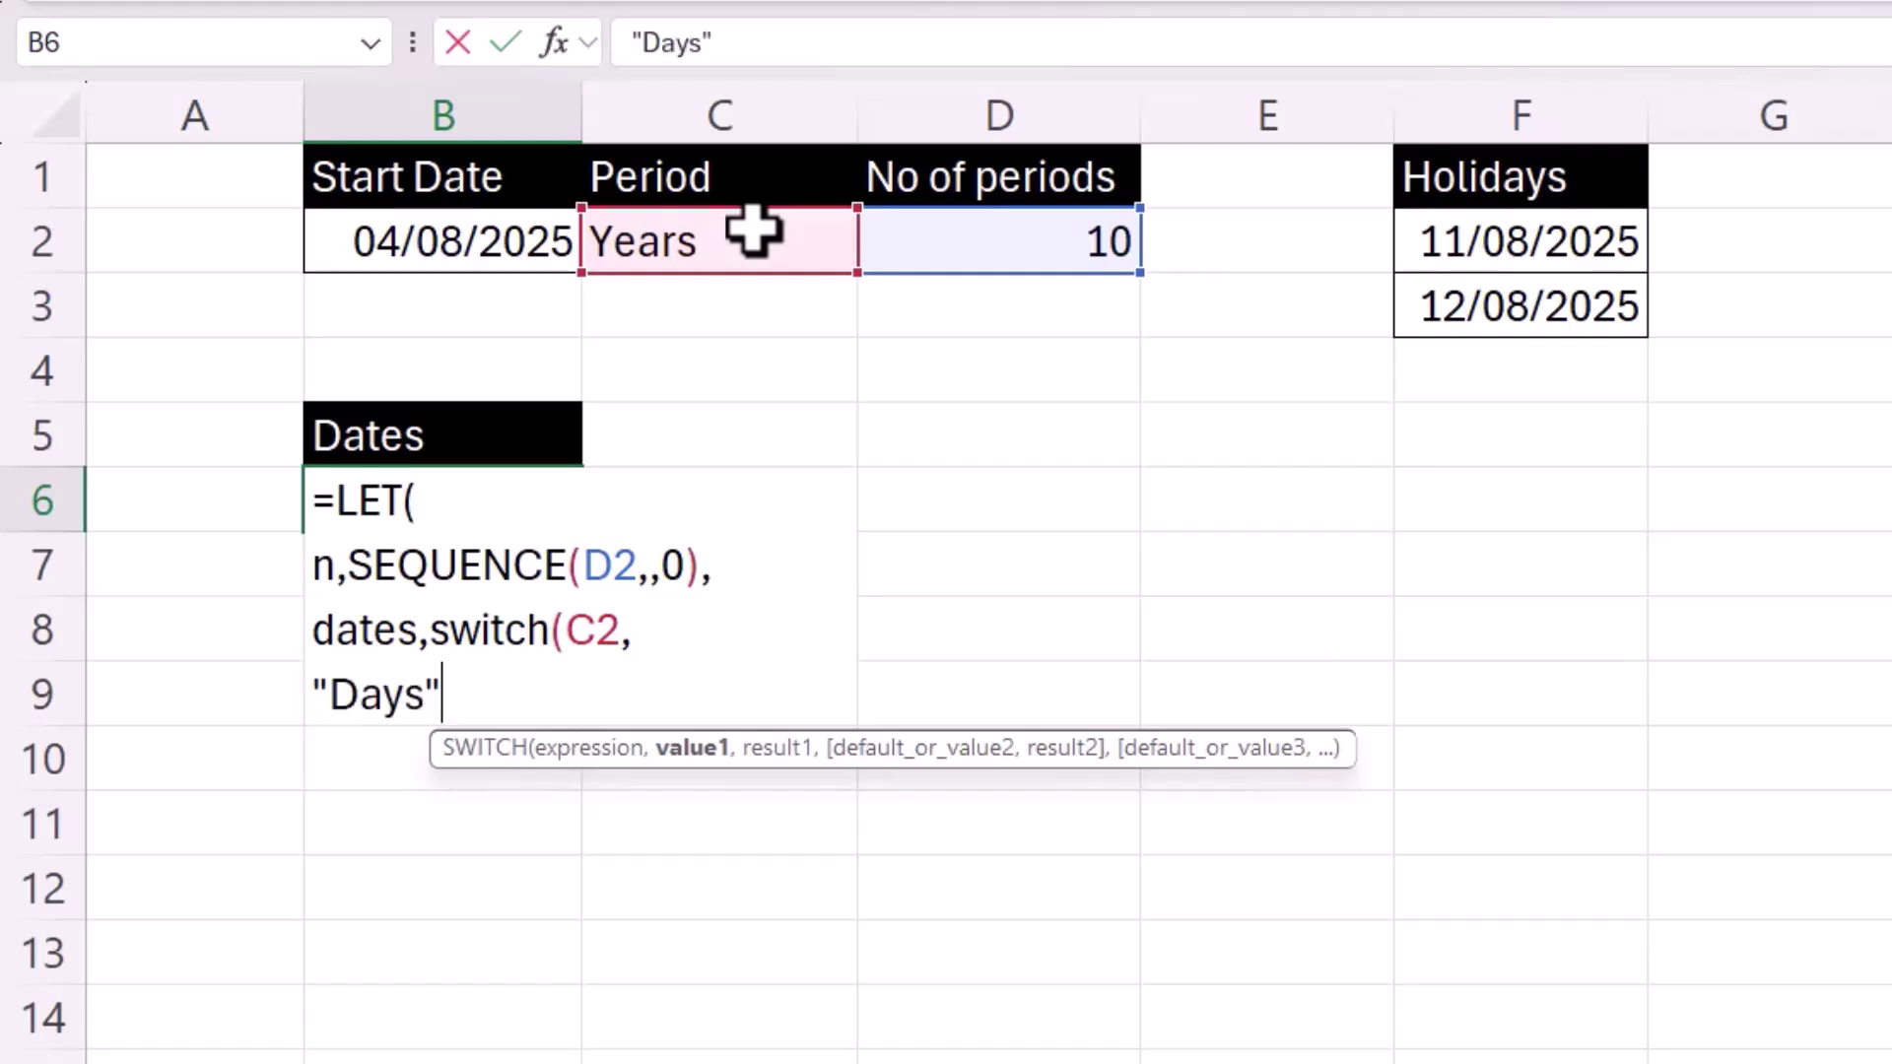
pyautogui.write('",')
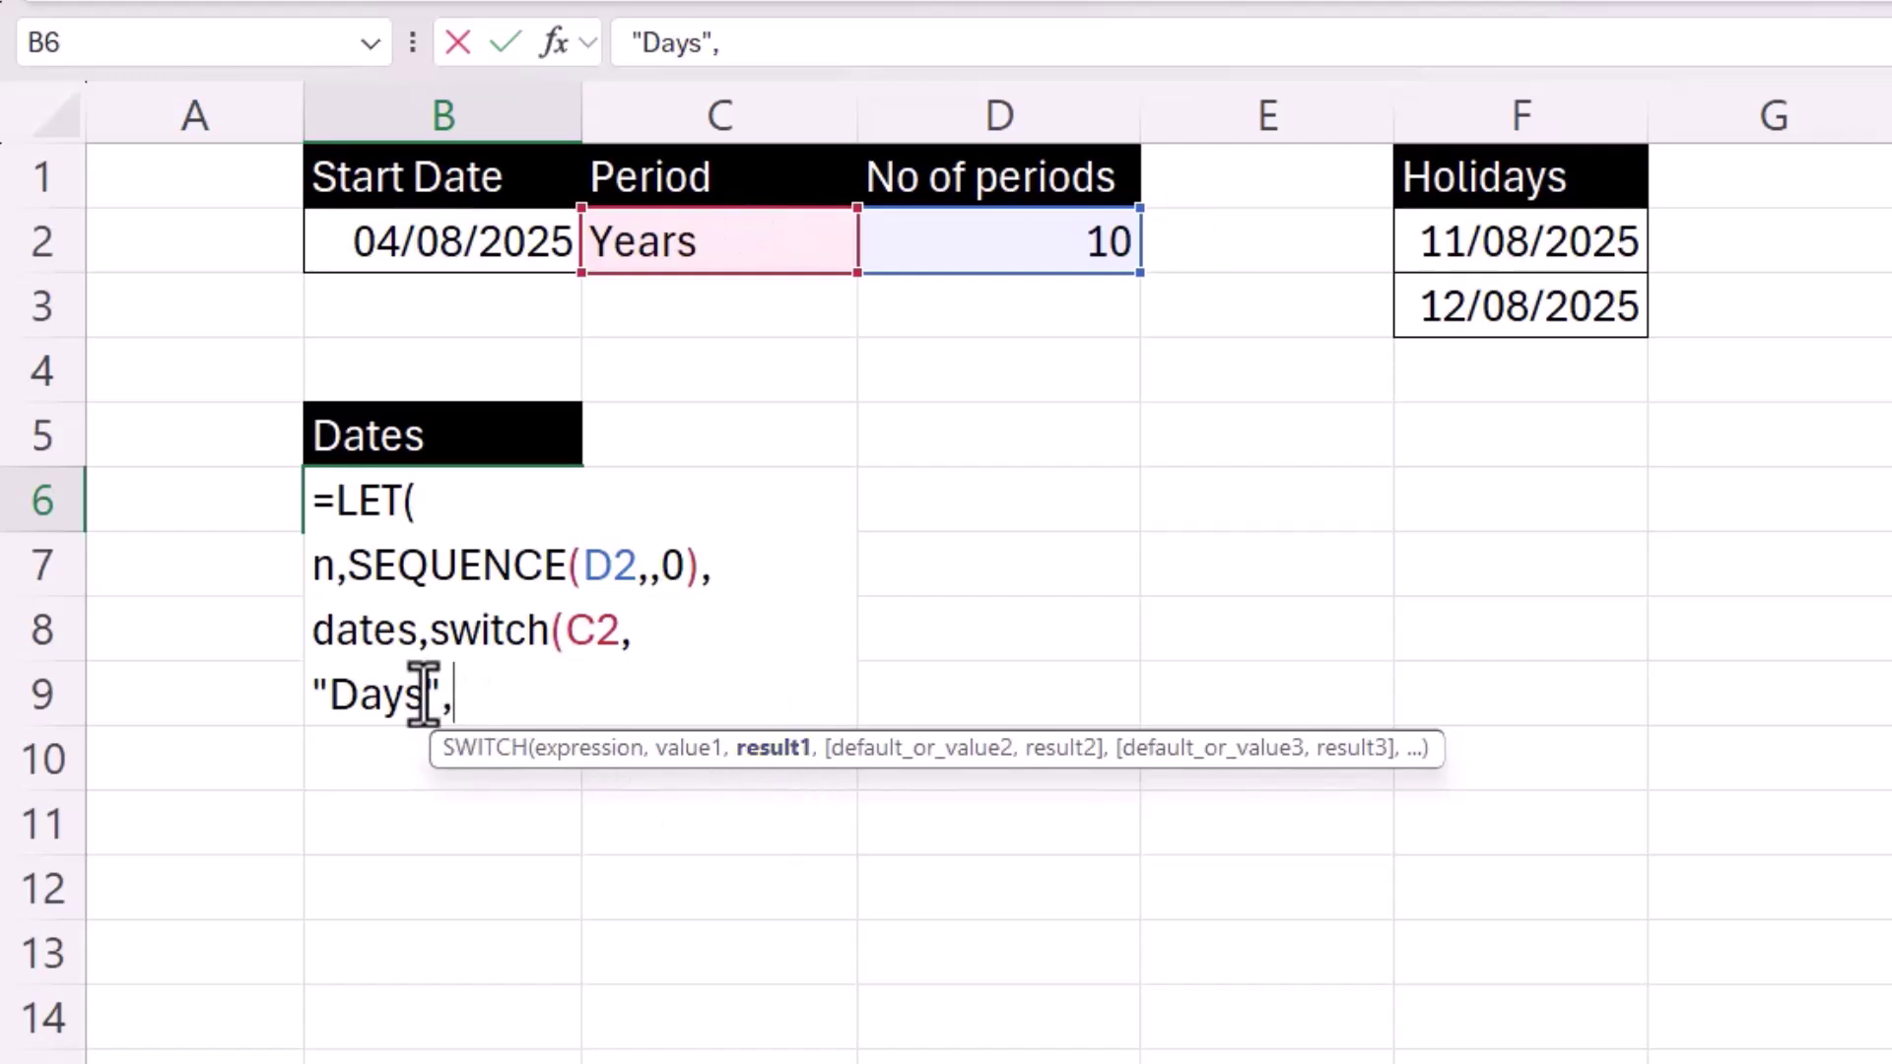
pyautogui.click(516, 236)
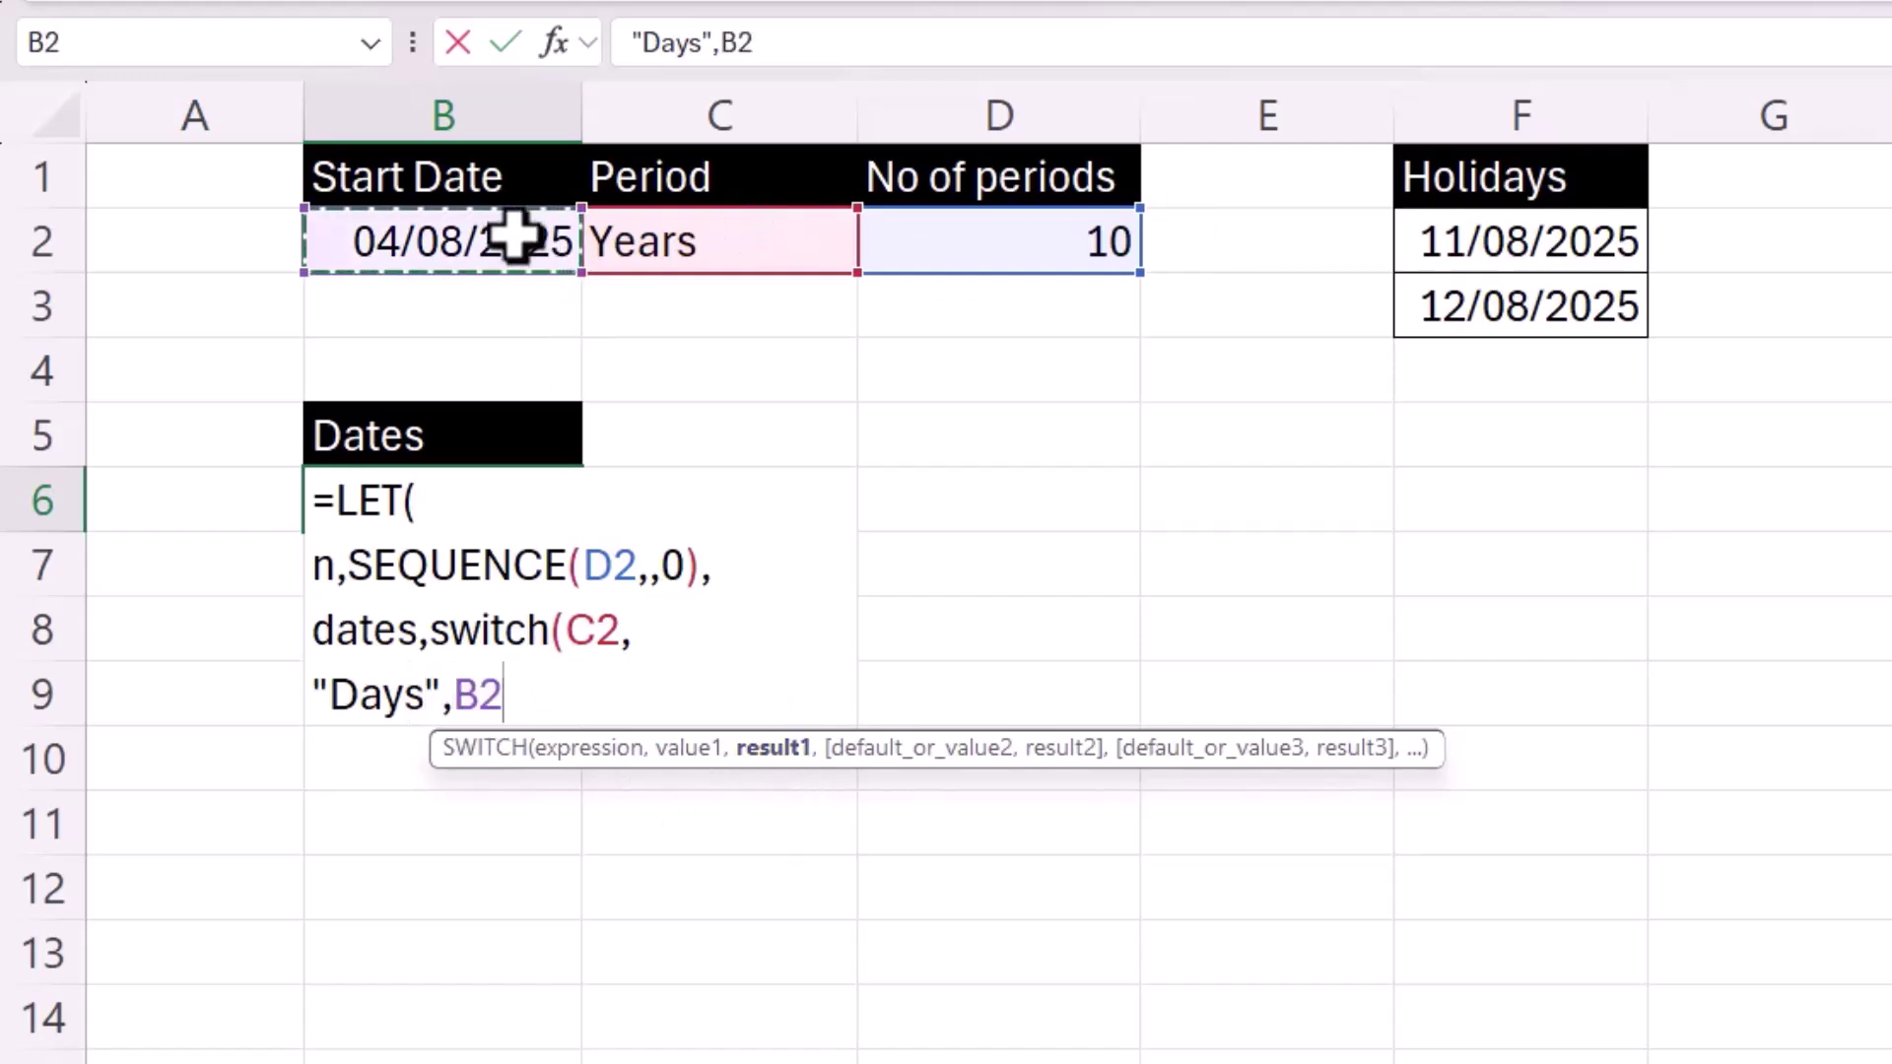
pyautogui.write('+')
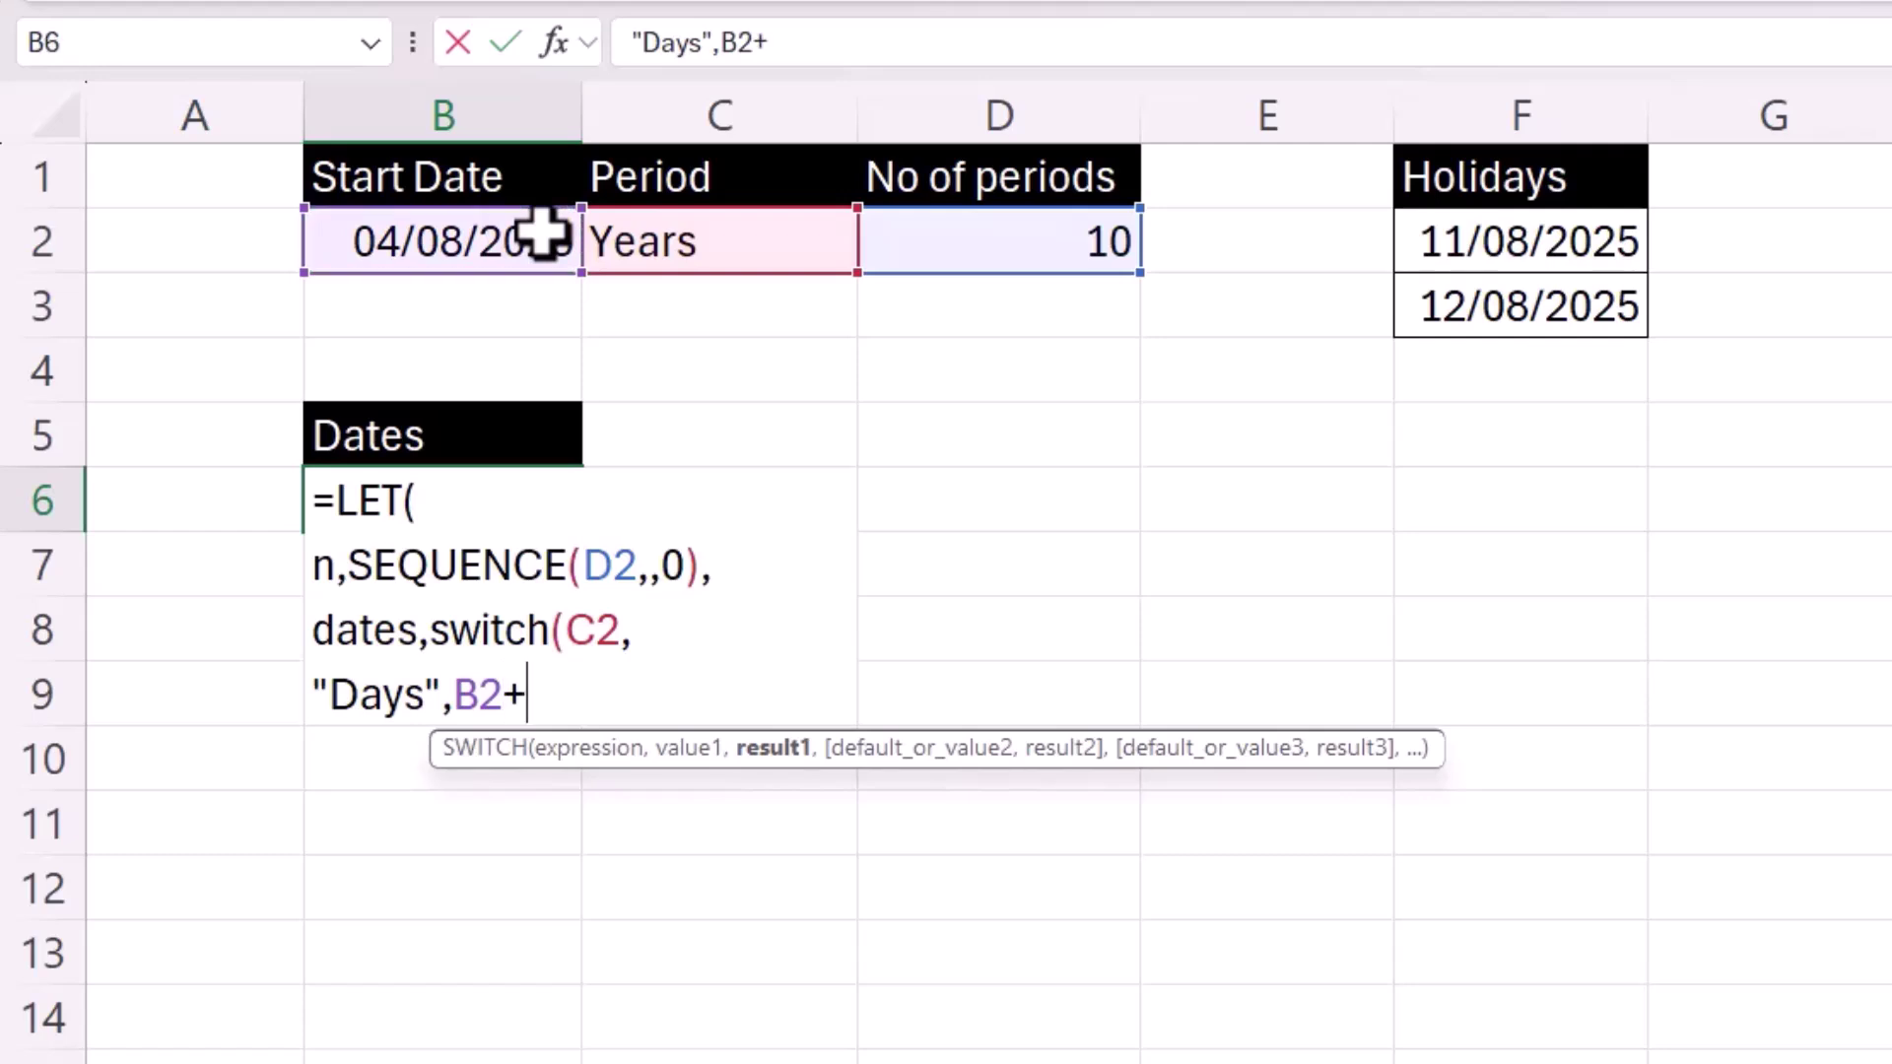
pyautogui.write('n')
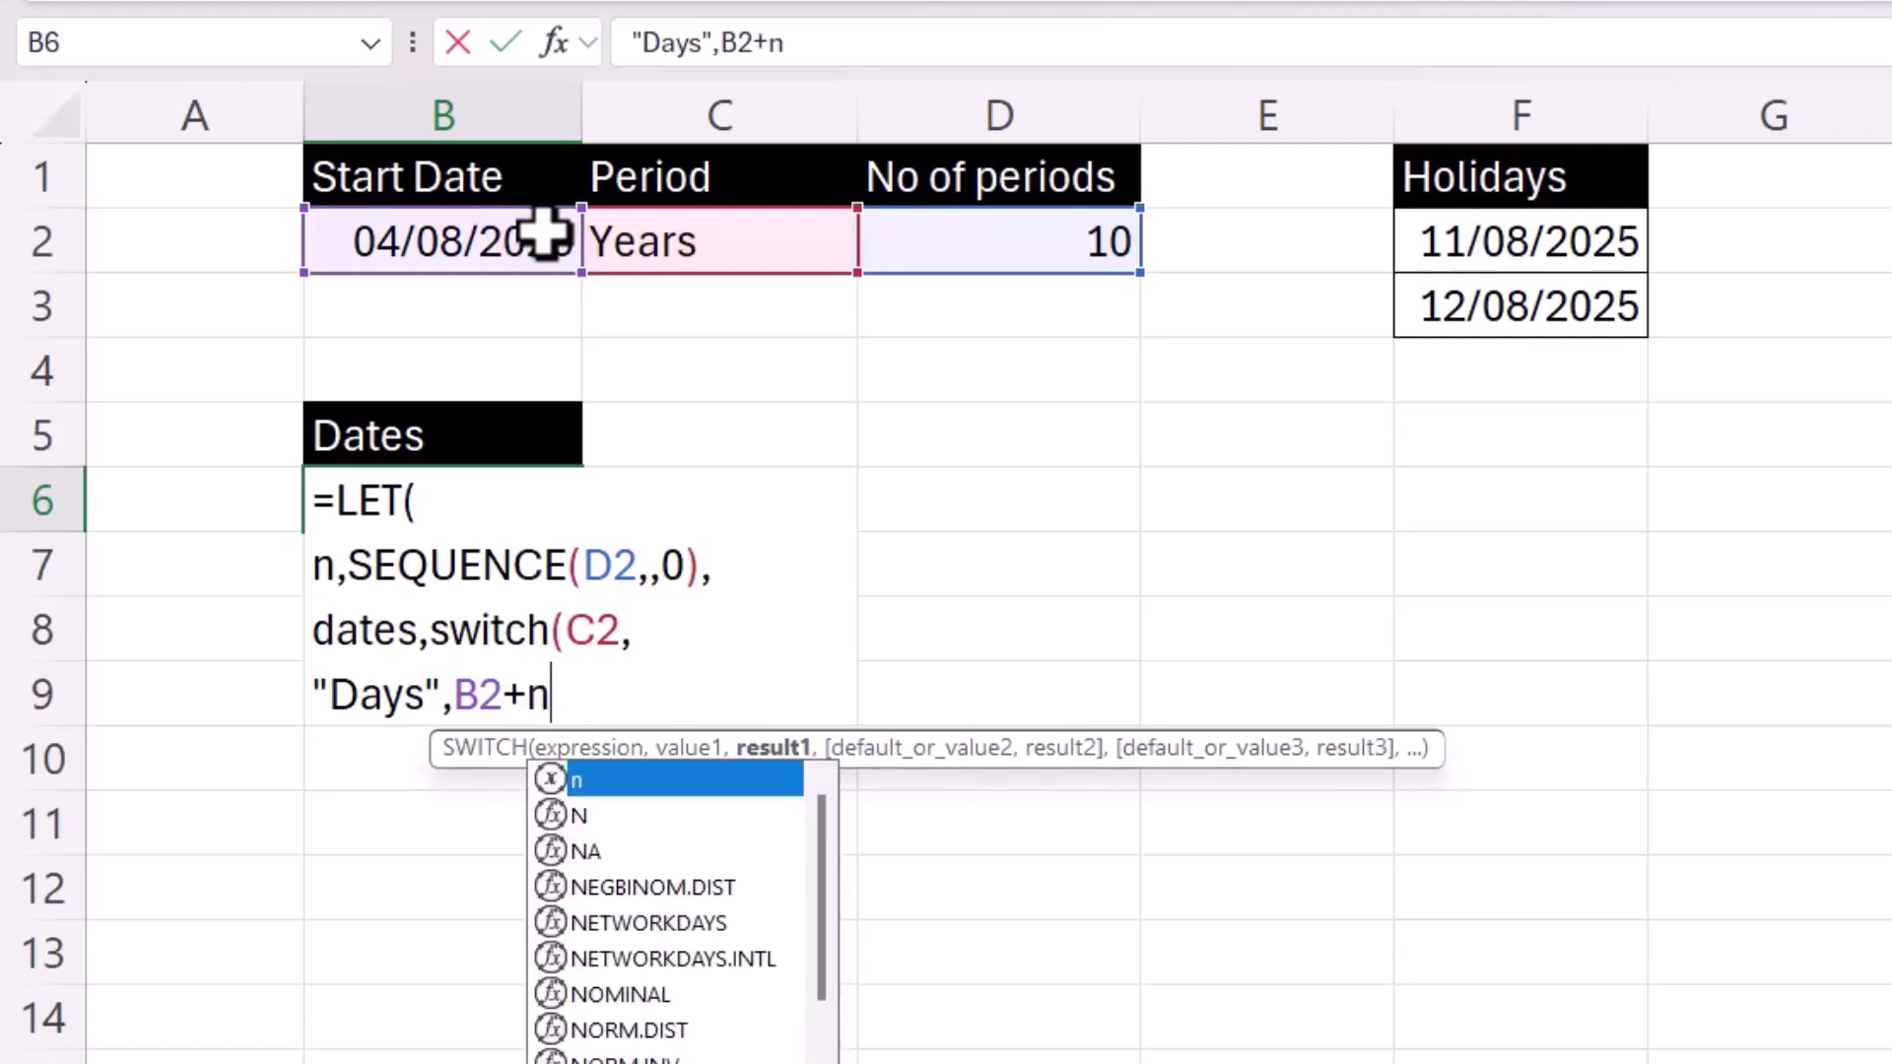